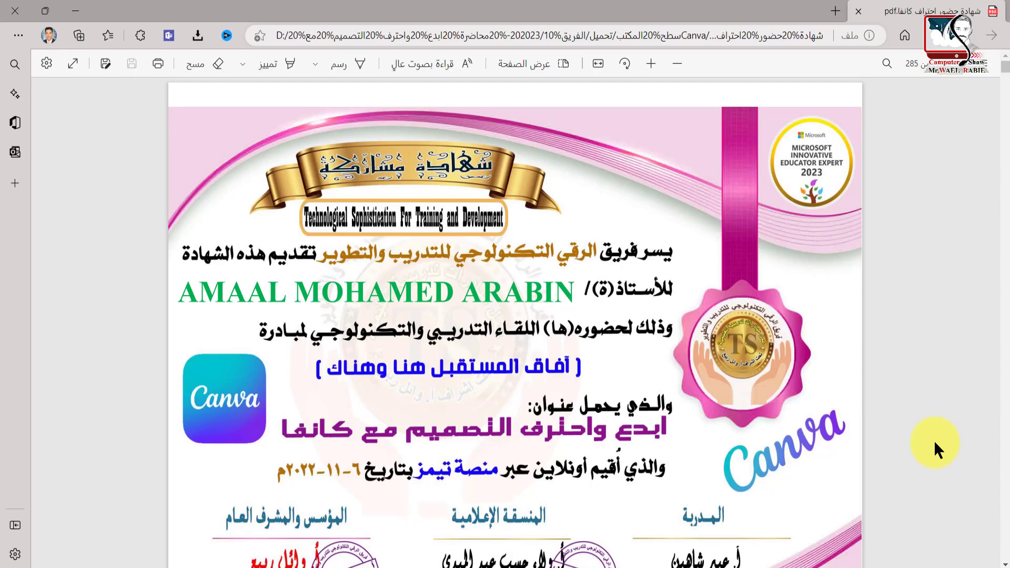
# Step: Look through the finished participation certificates in the PDF to see how each page carries a different attendee's name
pyautogui.scroll(-20, 933, 441)
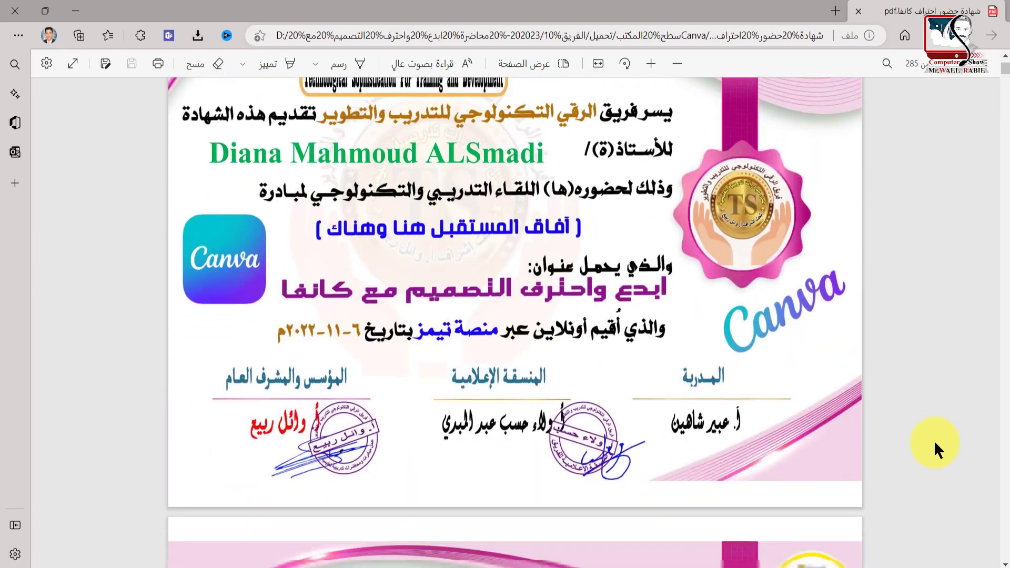
pyautogui.scroll(-20, 933, 440)
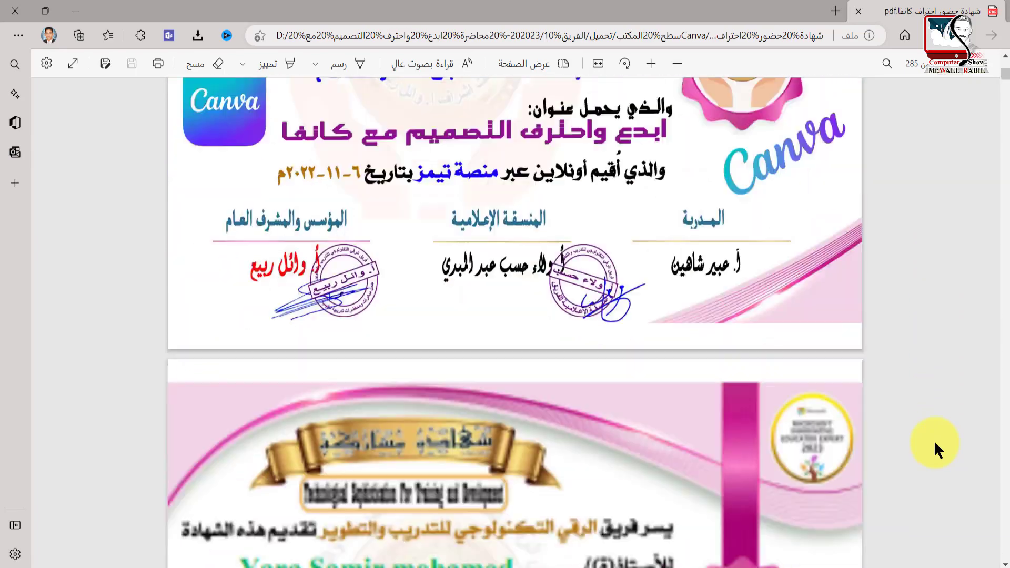
pyautogui.scroll(-20, 933, 440)
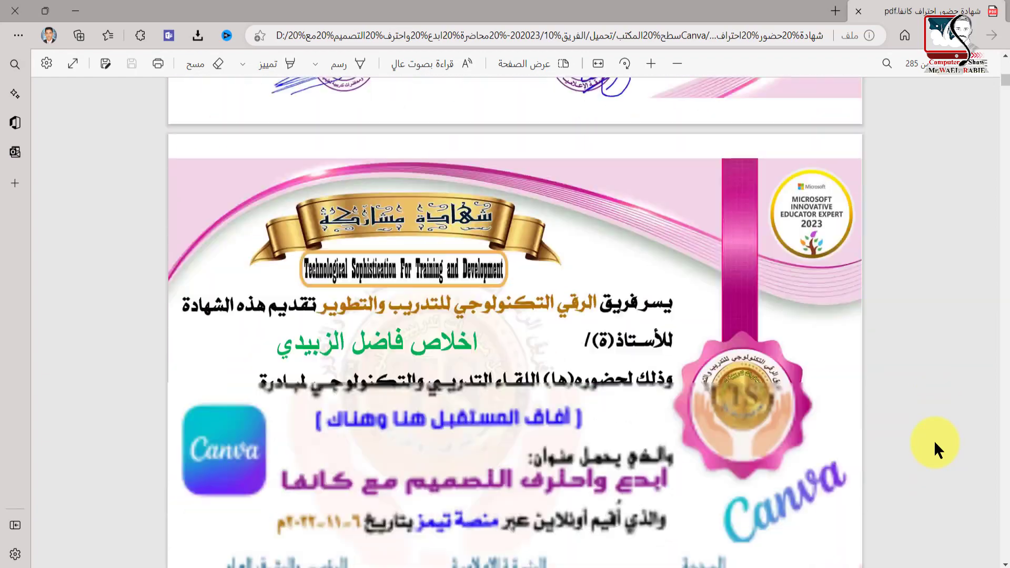
pyautogui.scroll(-9, 933, 440)
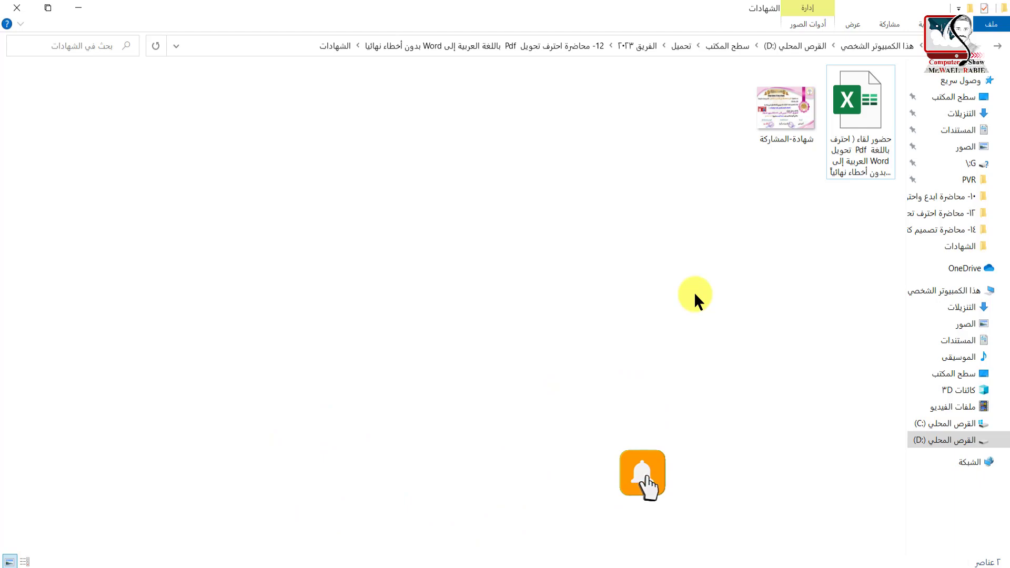
# Step: View the blank certificate image شهادة-المشاركة and close it again
pyautogui.doubleClick(779, 117)
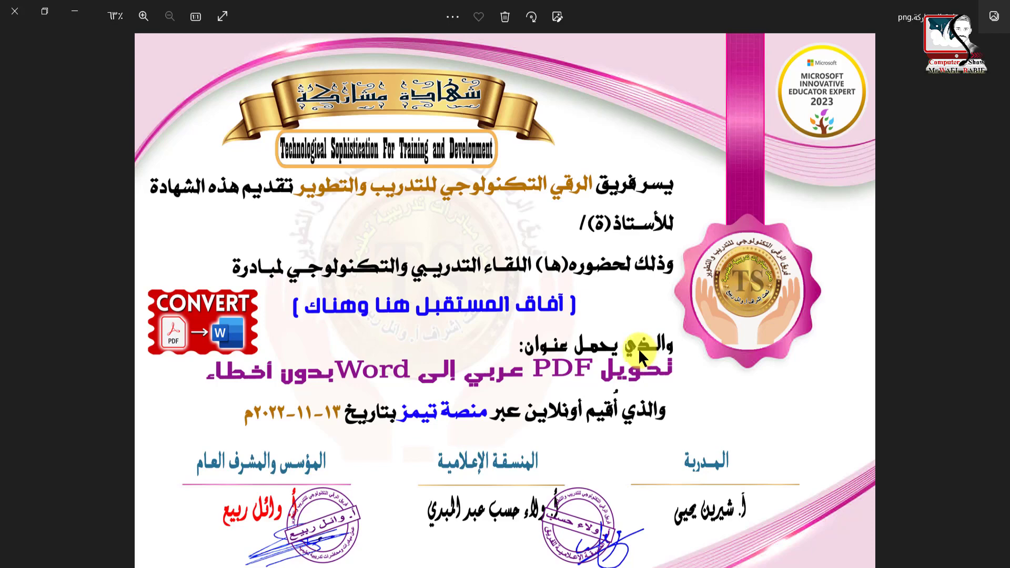
pyautogui.click(14, 11)
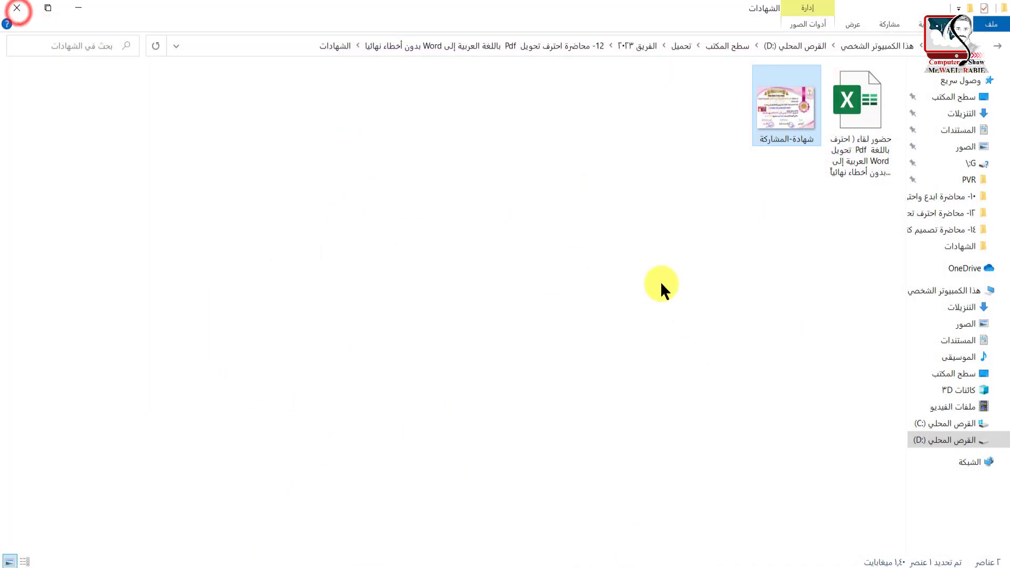
pyautogui.click(802, 249)
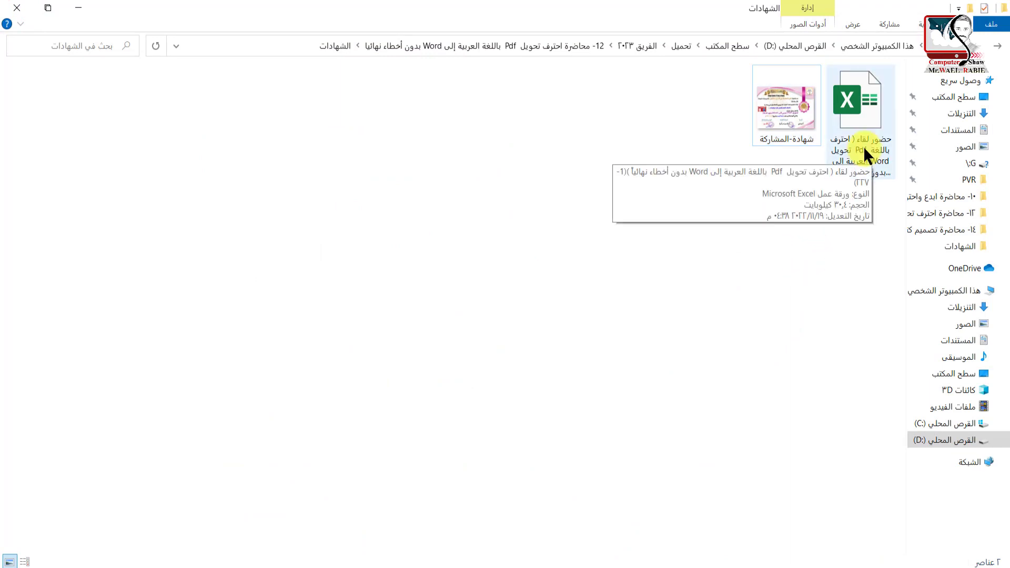
# Step: Open the attendance workbook (حضور لقاء) from the الشهادات folder in Excel and look through its participant list
pyautogui.doubleClick(863, 119)
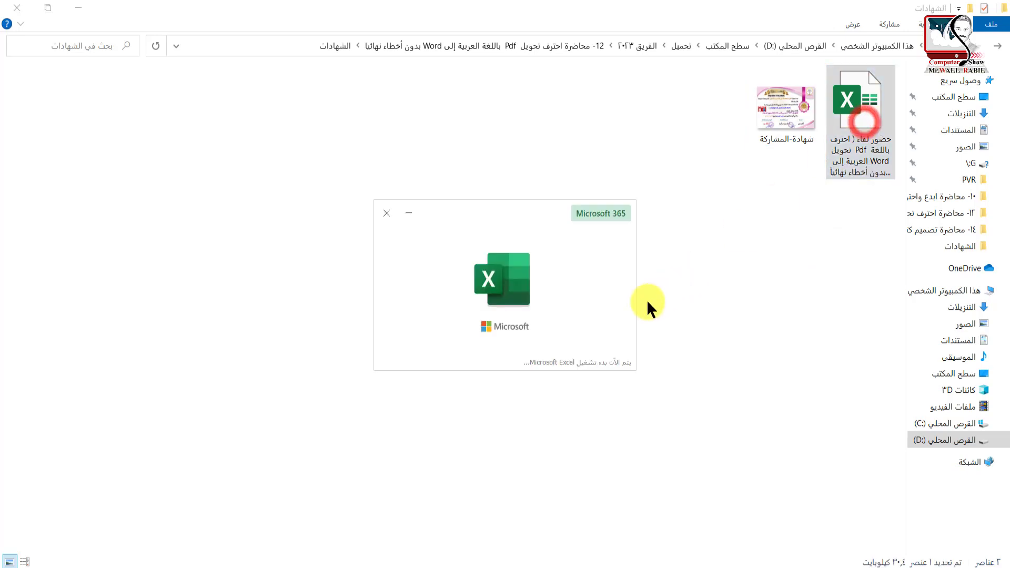
pyautogui.scroll(20, 646, 298)
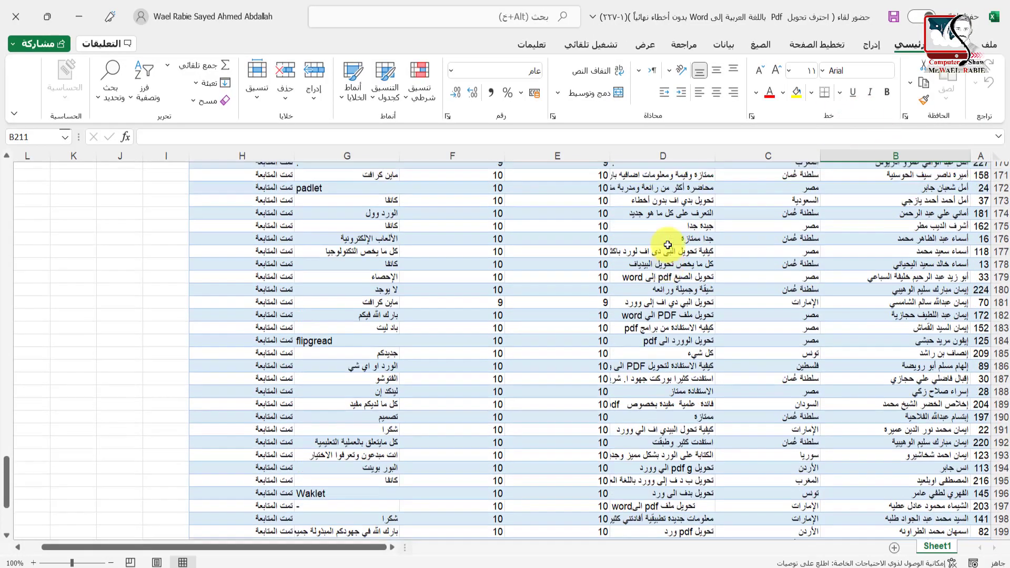
pyautogui.scroll(20, 780, 330)
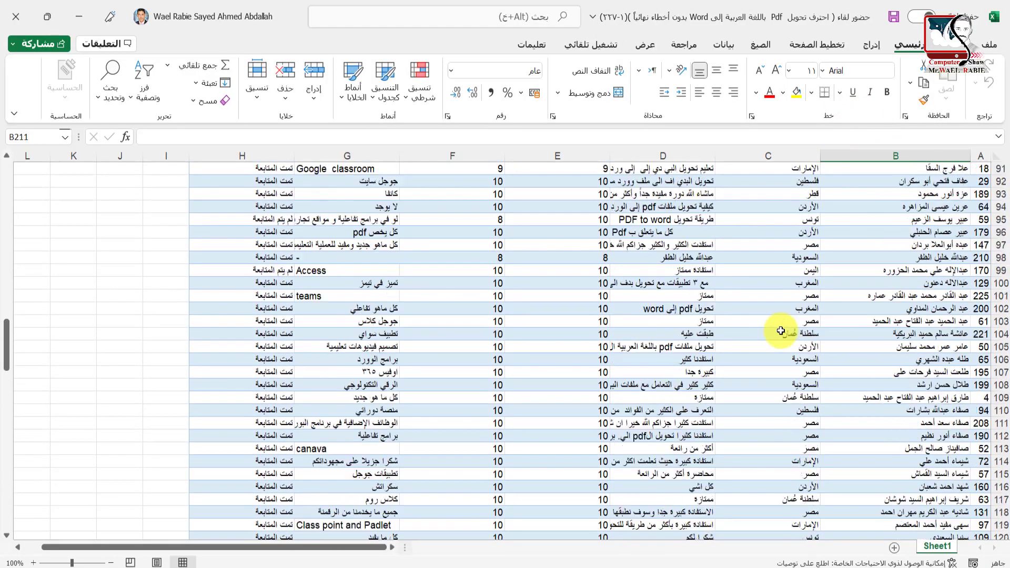
pyautogui.scroll(17, 780, 330)
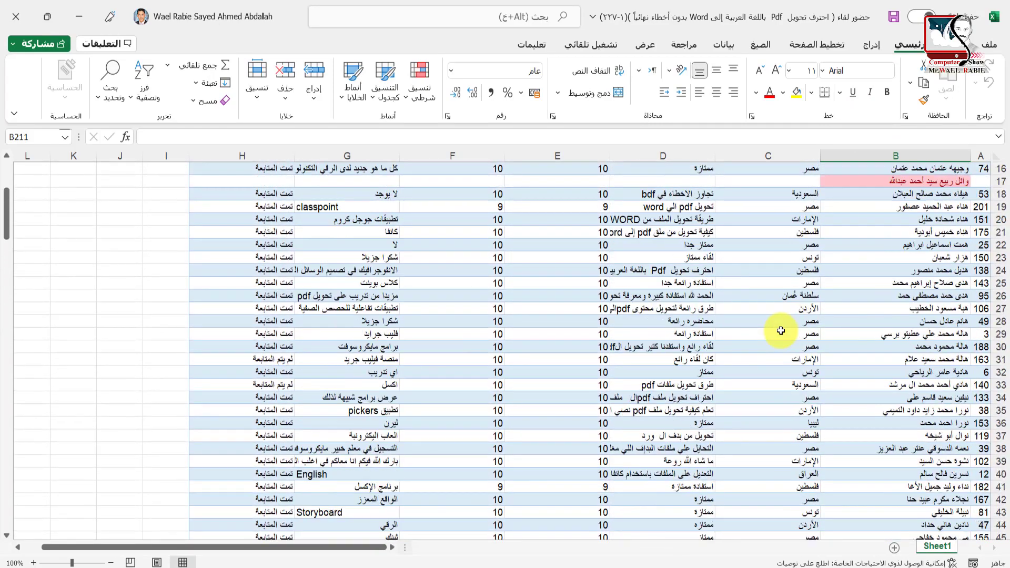
pyautogui.scroll(-9, 781, 330)
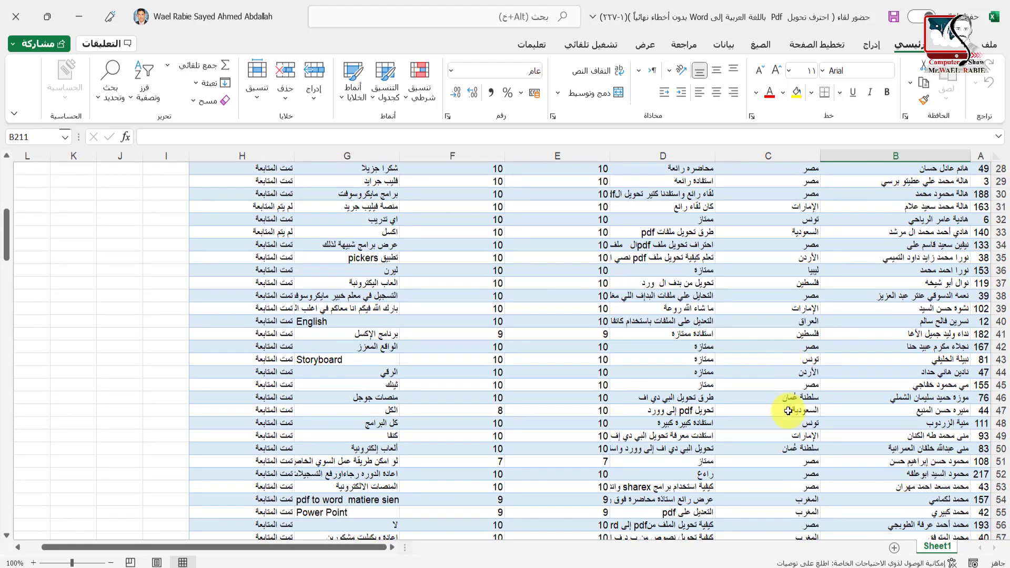
pyautogui.scroll(9, 807, 440)
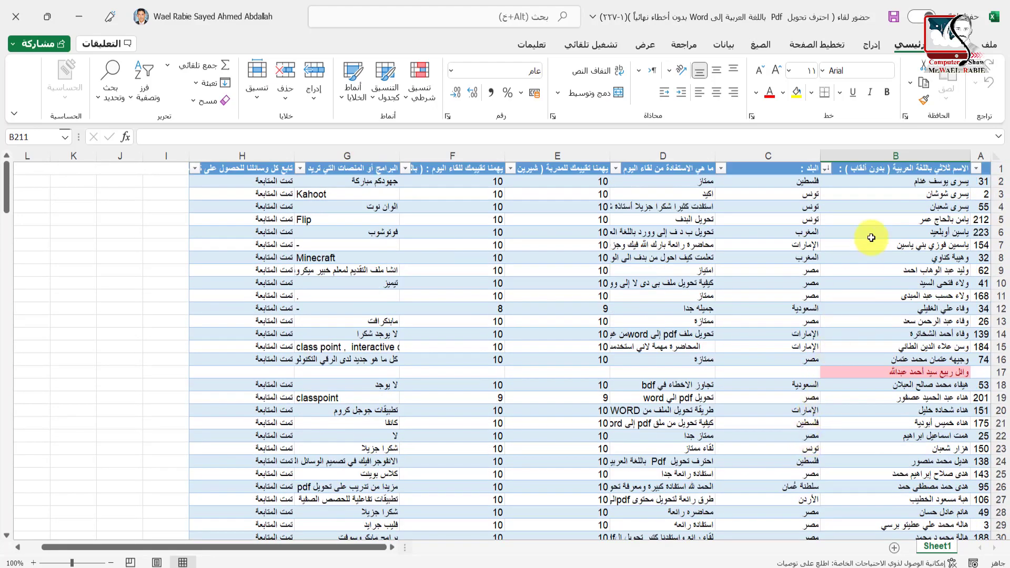
pyautogui.scroll(-15, 868, 232)
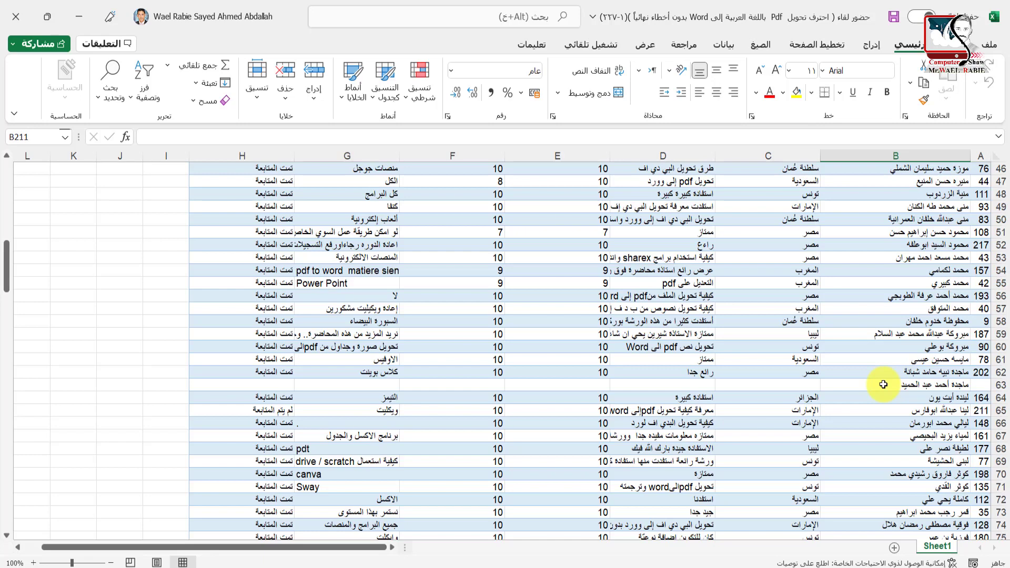
pyautogui.scroll(15, 852, 408)
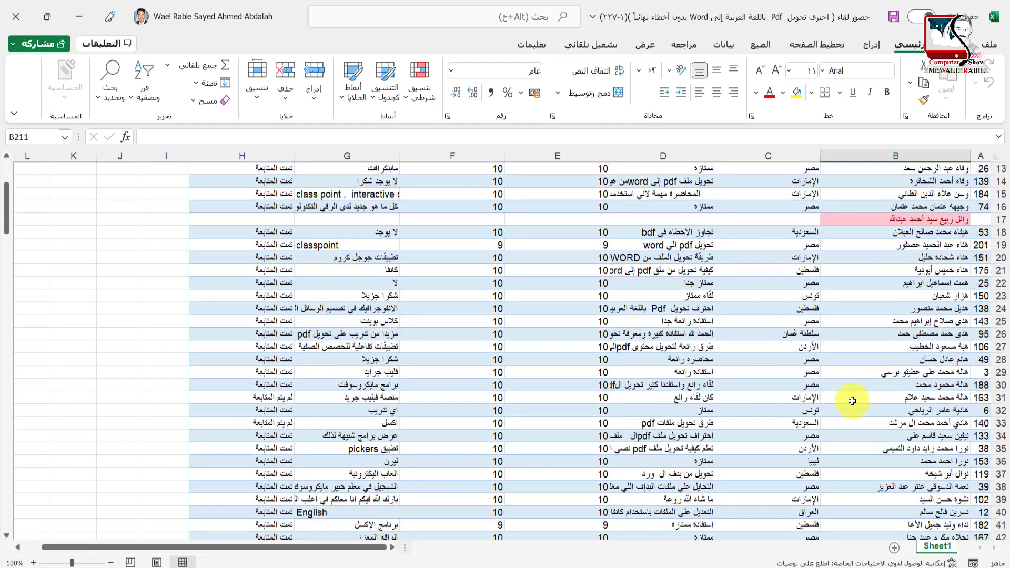
# Step: Sort the attendance table by the full-name column B in ascending order (أ إلى ي)
pyautogui.click(875, 151)
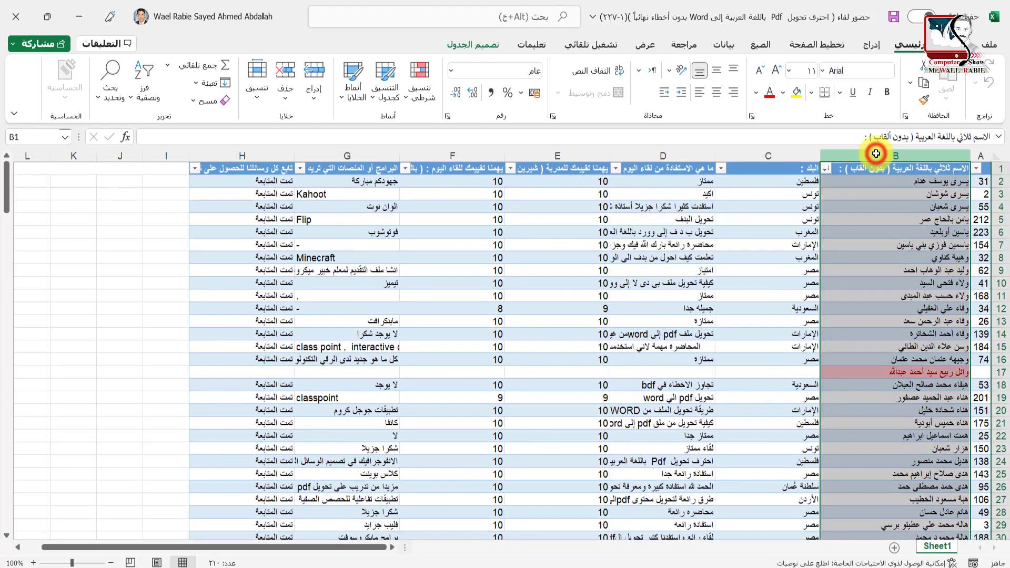
pyautogui.click(824, 168)
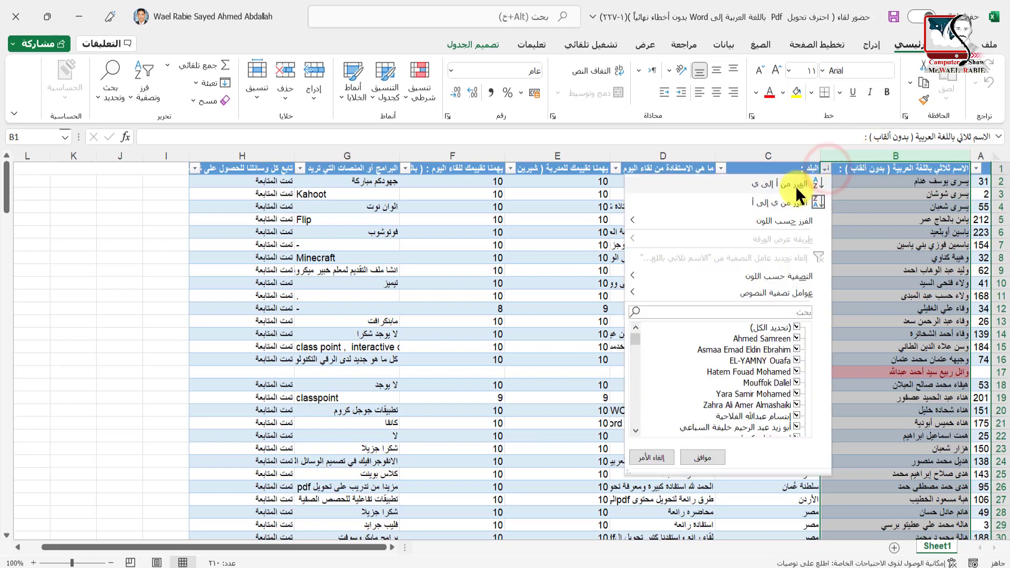
pyautogui.click(769, 183)
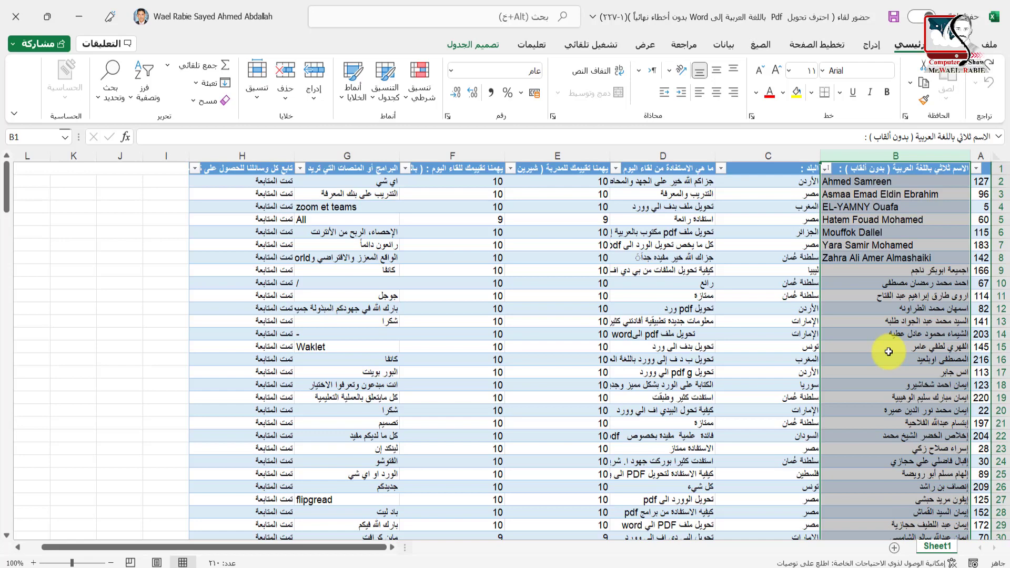
pyautogui.click(880, 295)
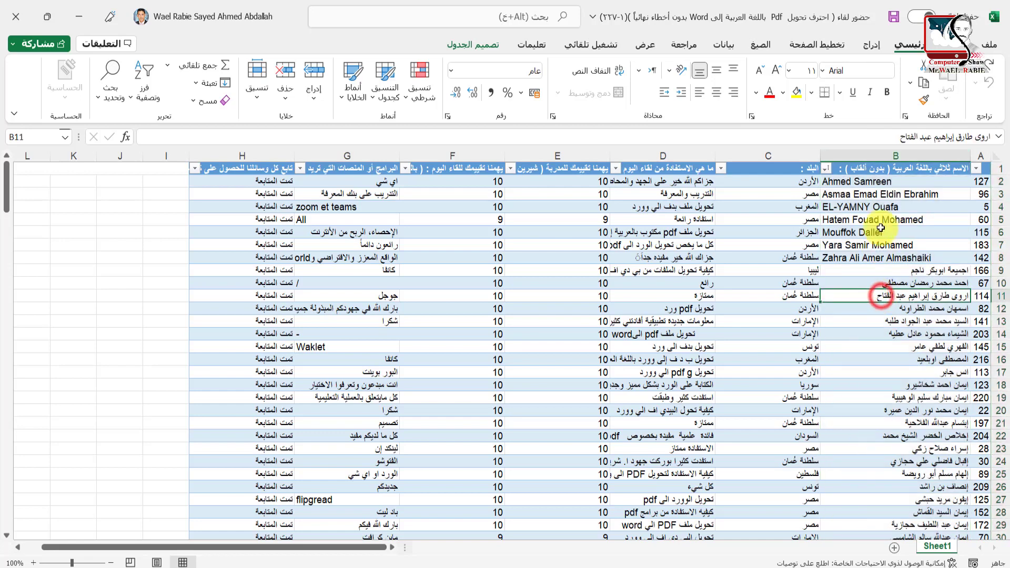
# Step: Highlight duplicate values in name column B with conditional formatting, using light red fill with dark red text
pyautogui.click(893, 156)
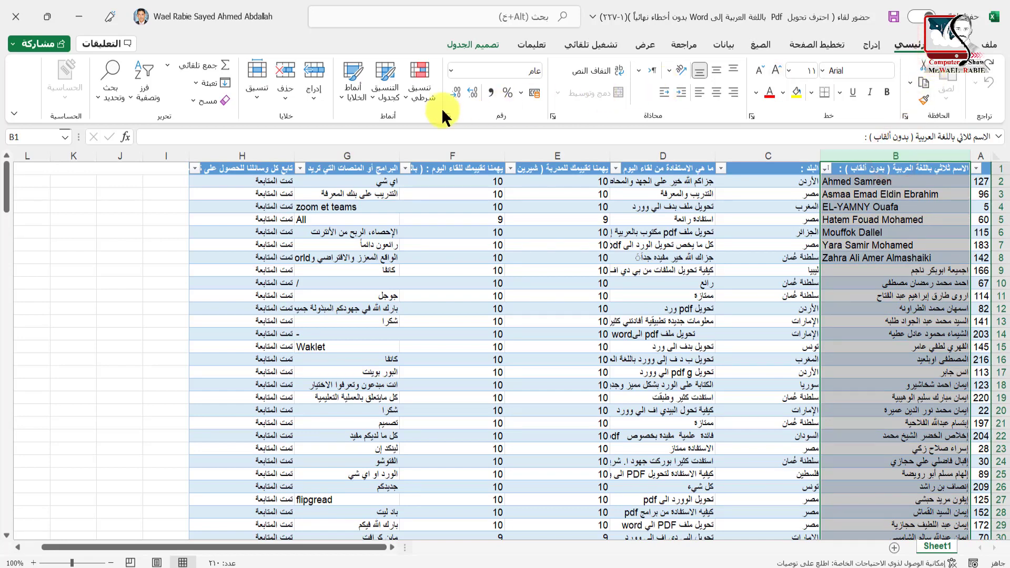
pyautogui.click(409, 96)
pyautogui.moveTo(386, 127)
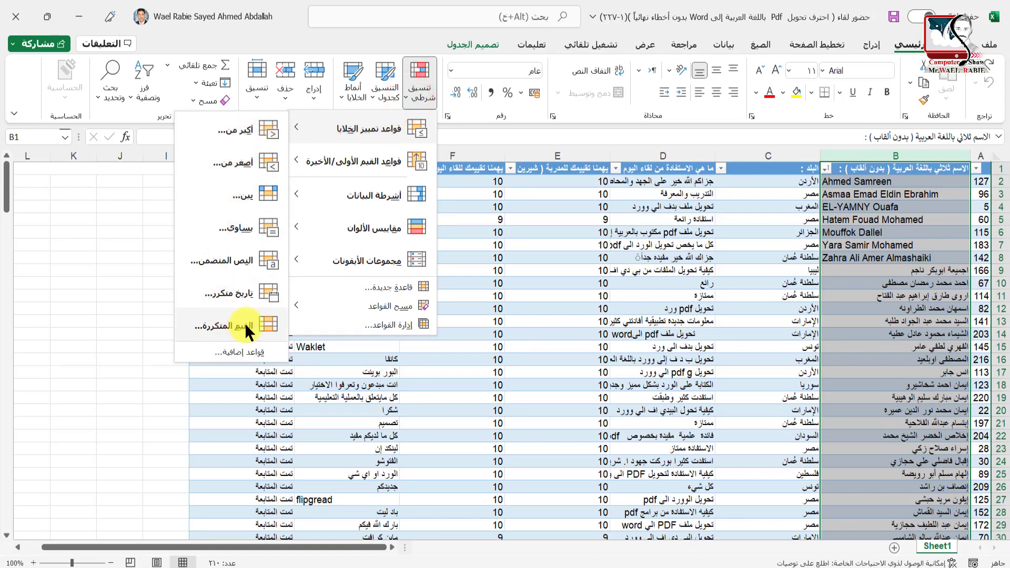
pyautogui.click(232, 326)
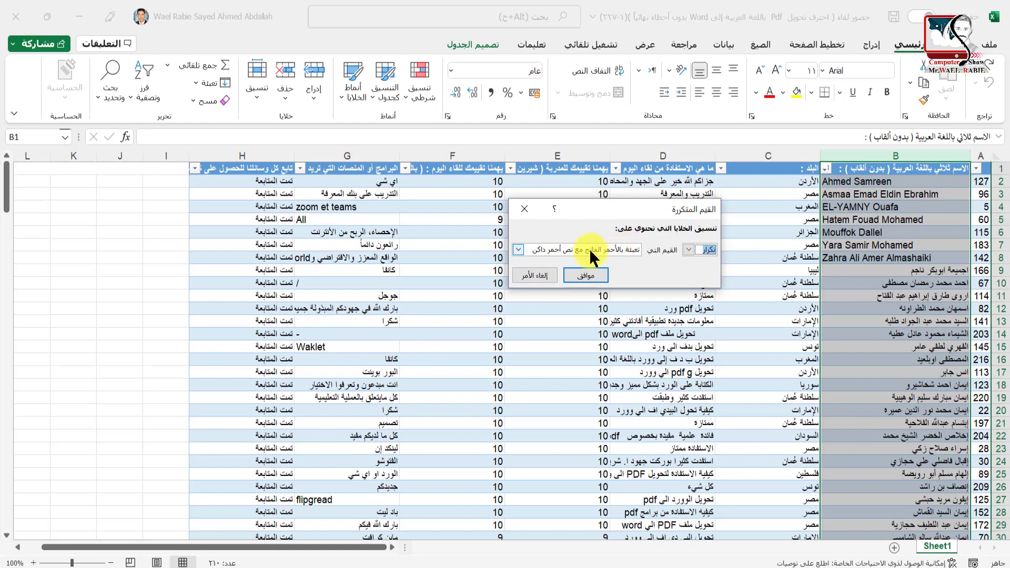
pyautogui.click(589, 273)
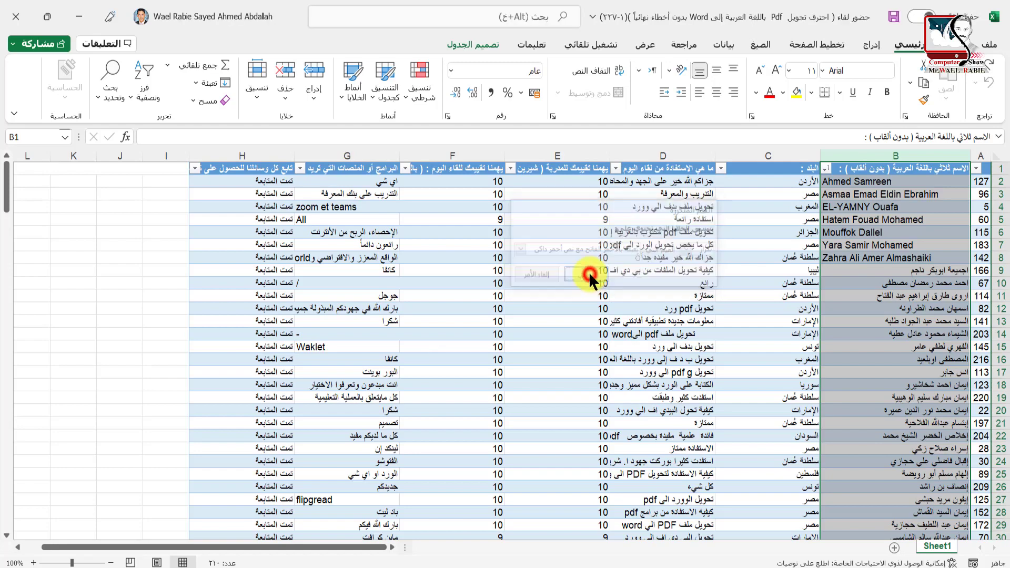
pyautogui.click(932, 369)
# Step: Find the highlighted duplicate names near the end of the list and delete the first duplicate's row, row 194
pyautogui.scroll(-17, 932, 367)
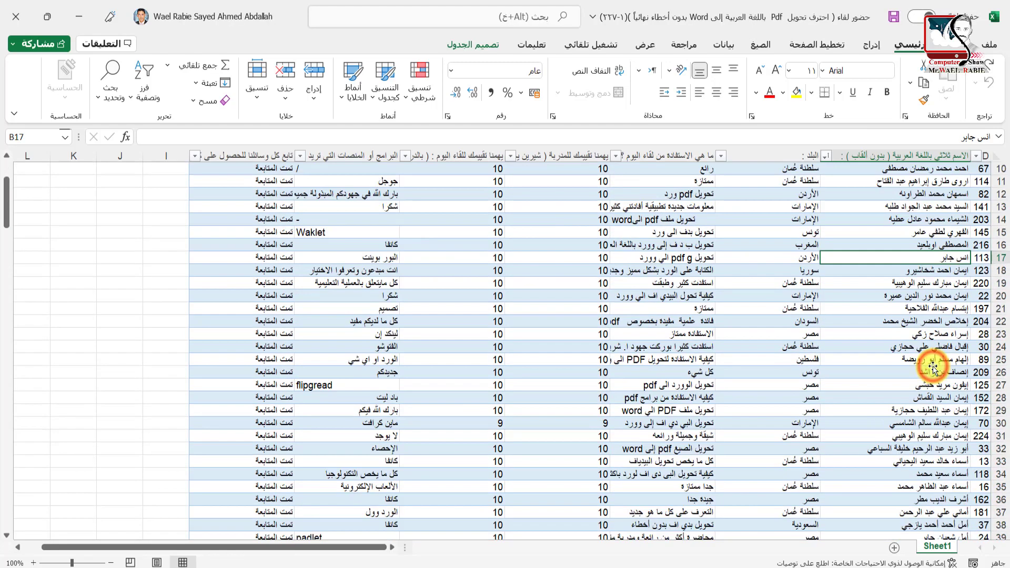
pyautogui.scroll(-20, 932, 368)
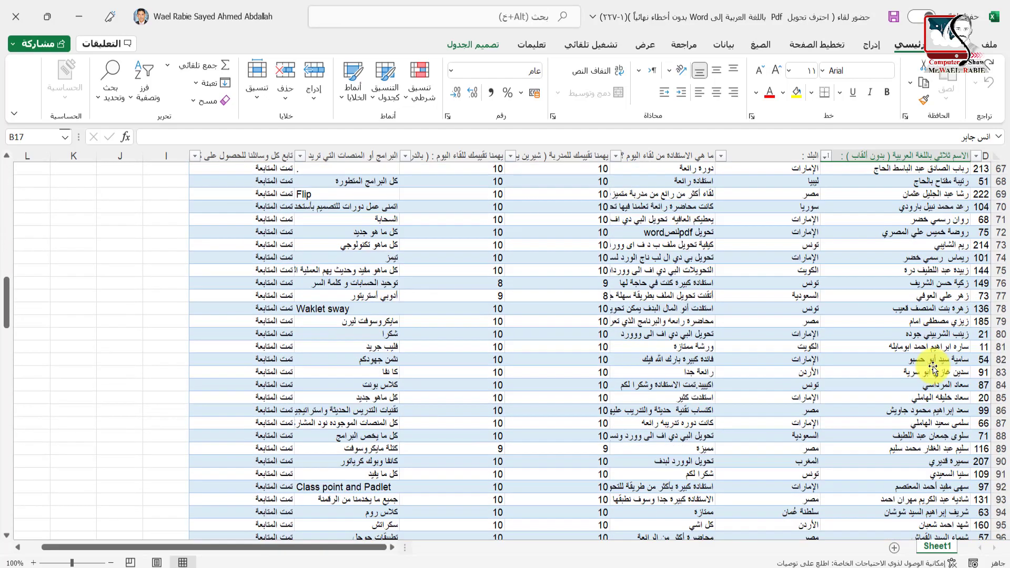
pyautogui.scroll(-19, 932, 368)
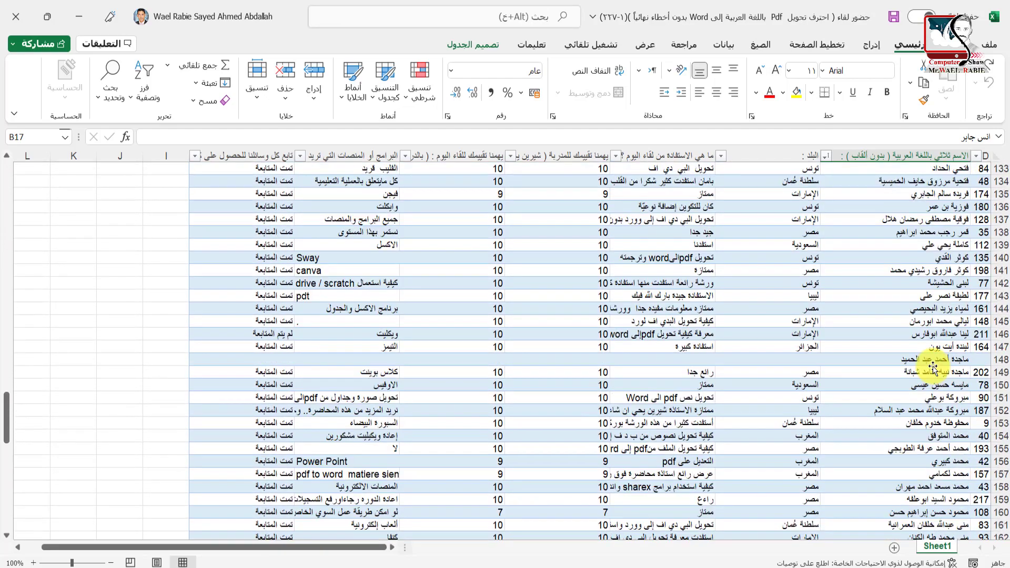
pyautogui.scroll(-2, 932, 367)
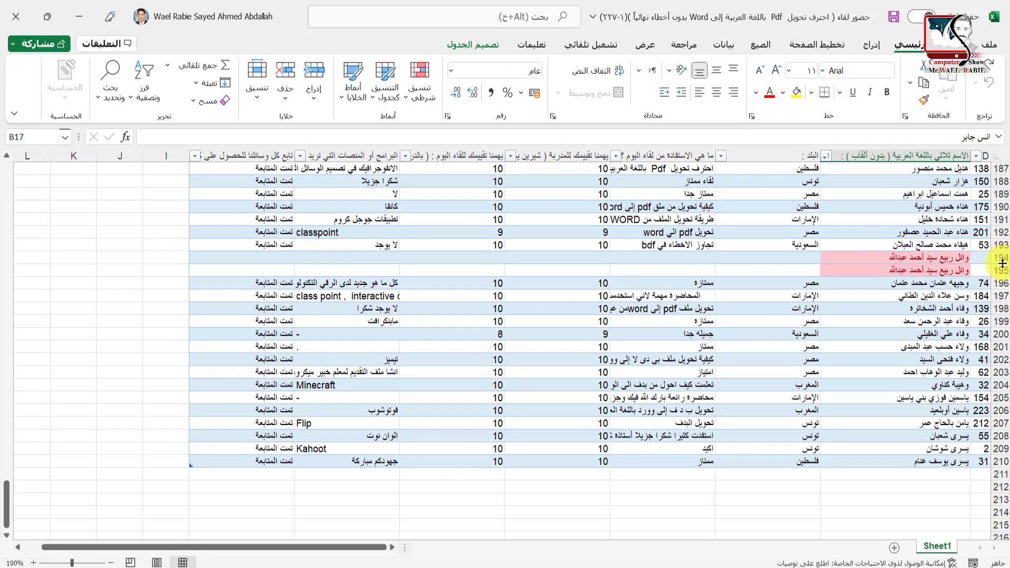
pyautogui.click(1002, 258)
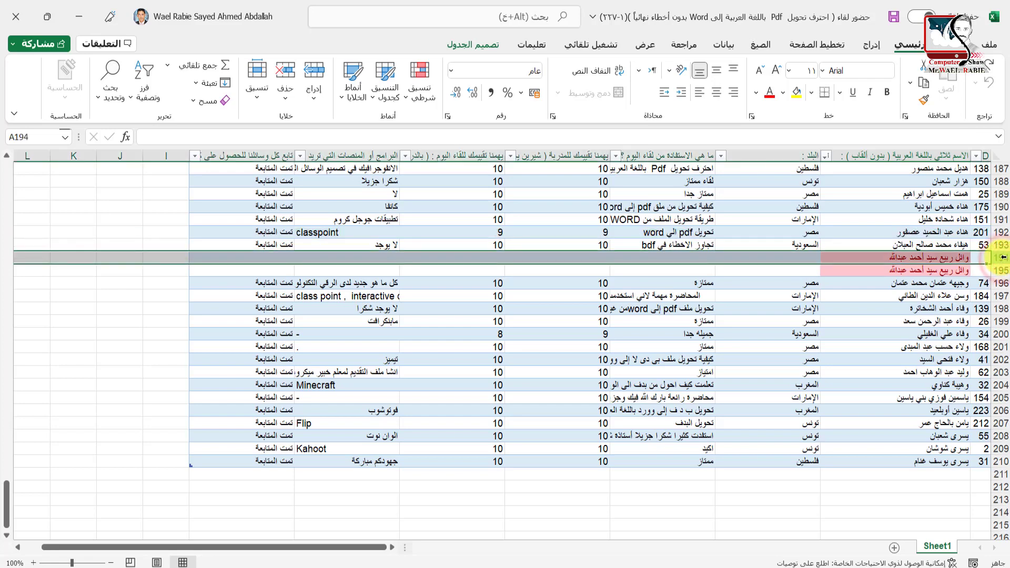
pyautogui.rightClick(998, 259)
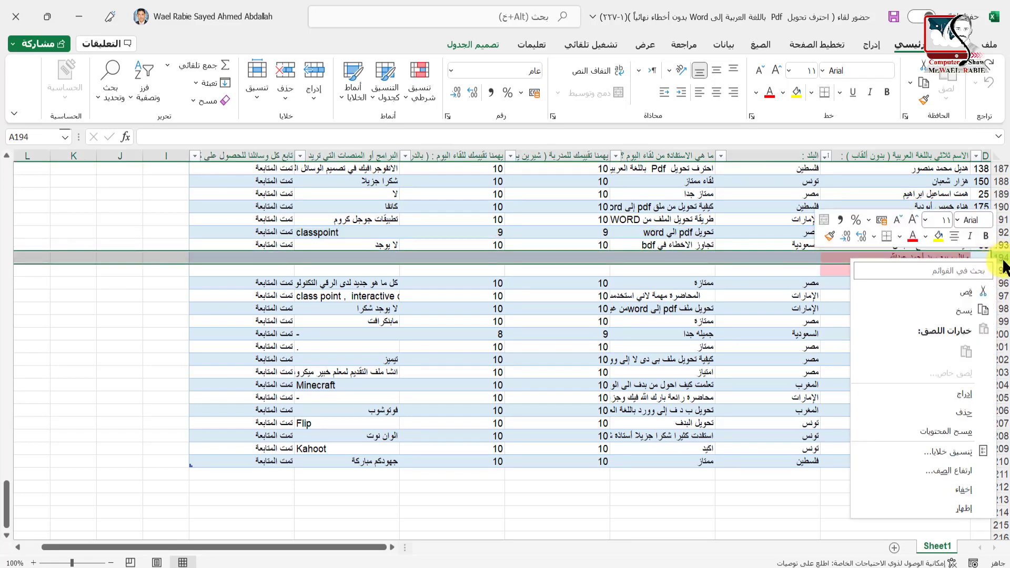
pyautogui.click(963, 413)
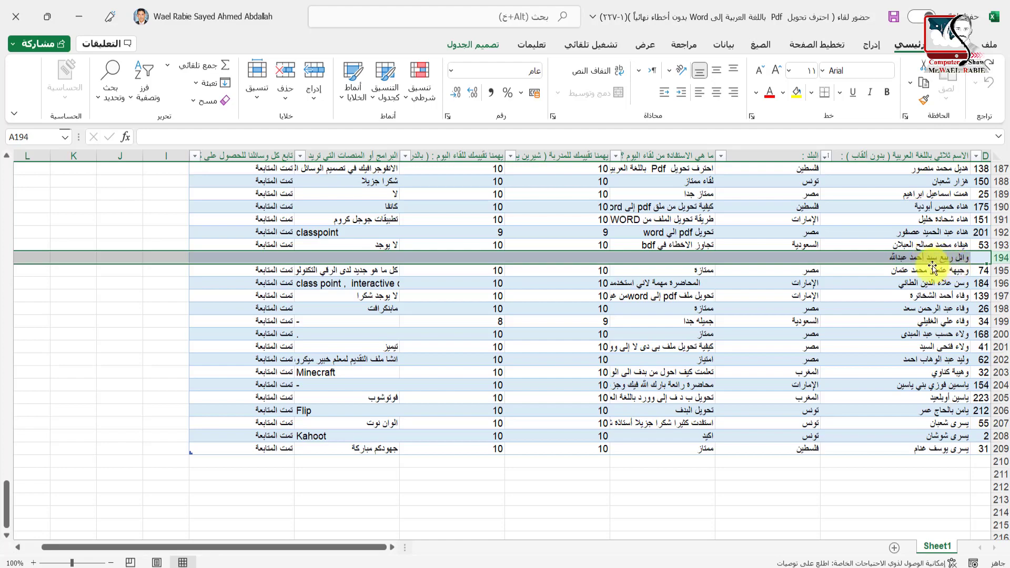
# Step: Check the rest of the name list back up to the first row and save the workbook
pyautogui.scroll(-1, 936, 316)
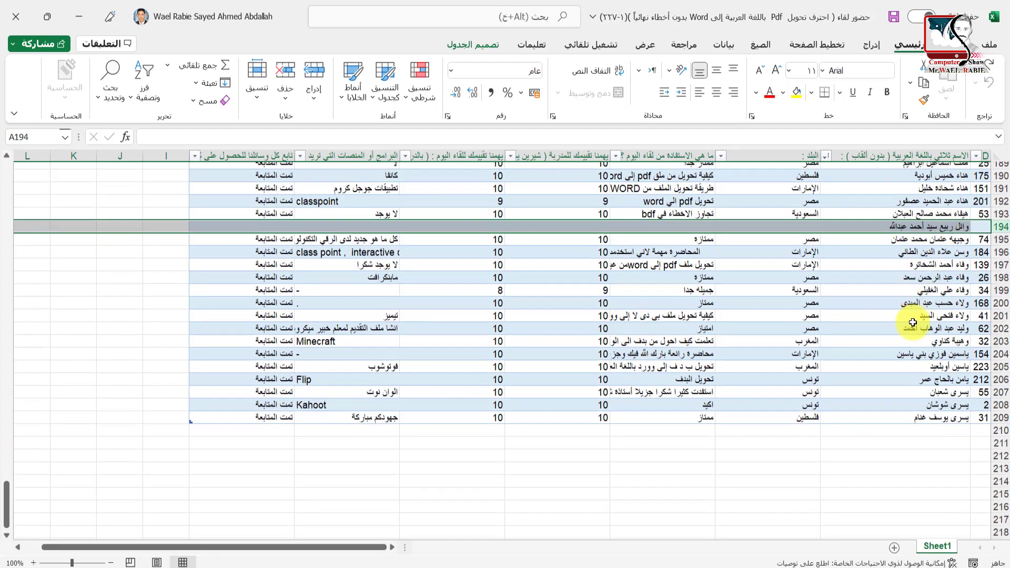
pyautogui.scroll(2, 915, 417)
pyautogui.scroll(20, 915, 417)
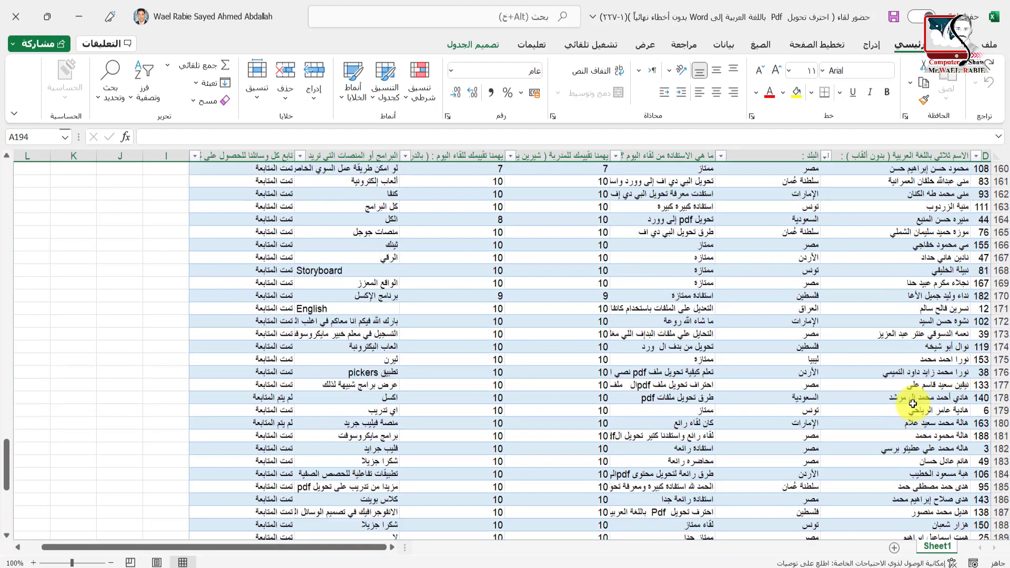
pyautogui.scroll(20, 909, 374)
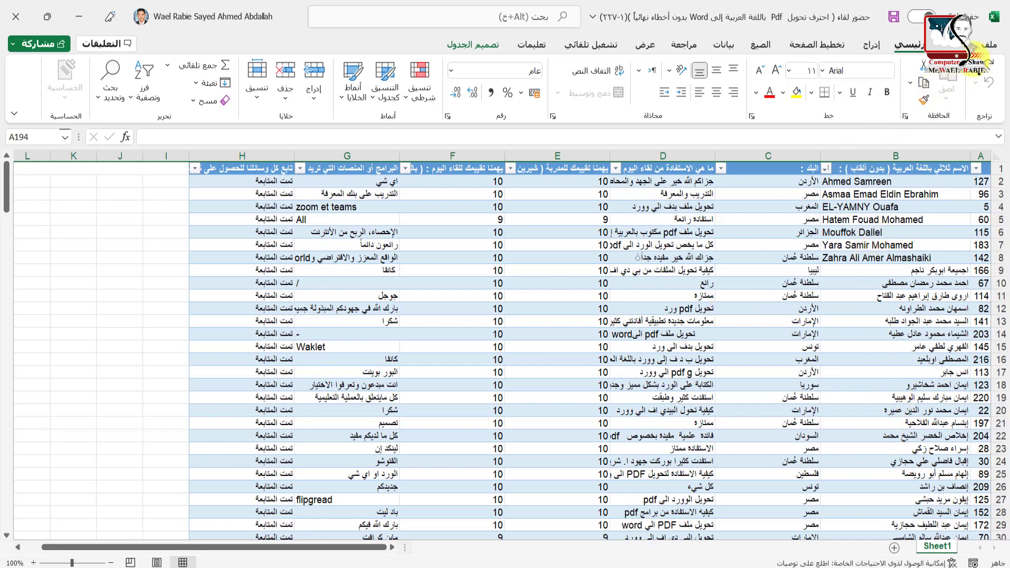
pyautogui.click(991, 45)
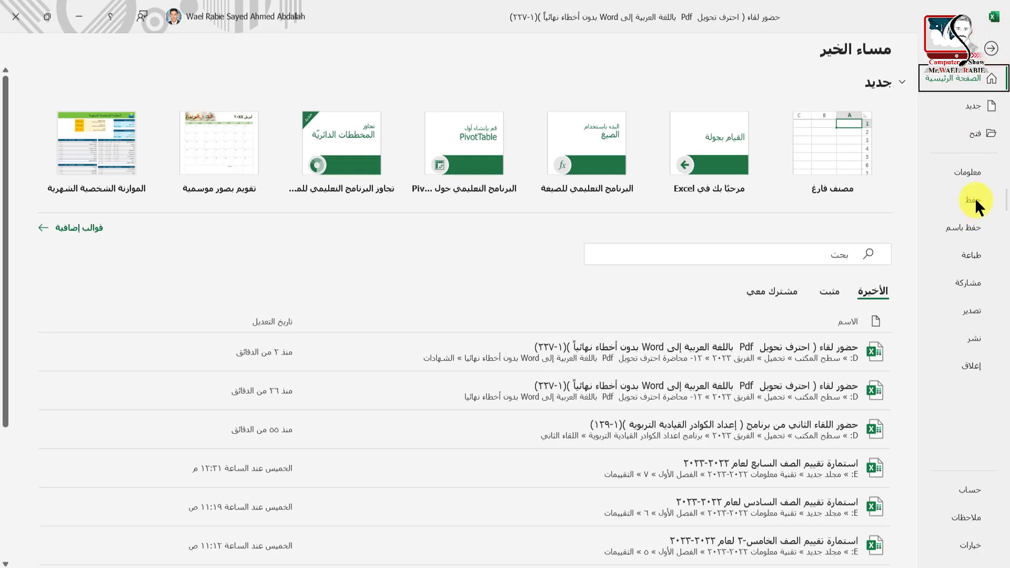
pyautogui.click(974, 199)
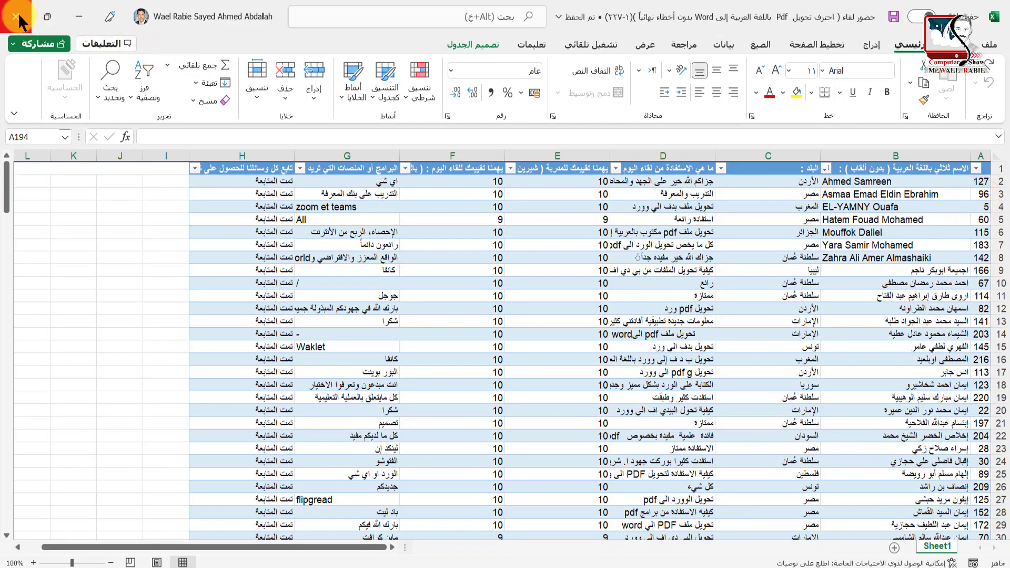
# Step: Close the attendance workbook and return to the الشهادات folder
pyautogui.click(19, 19)
pyautogui.click(736, 219)
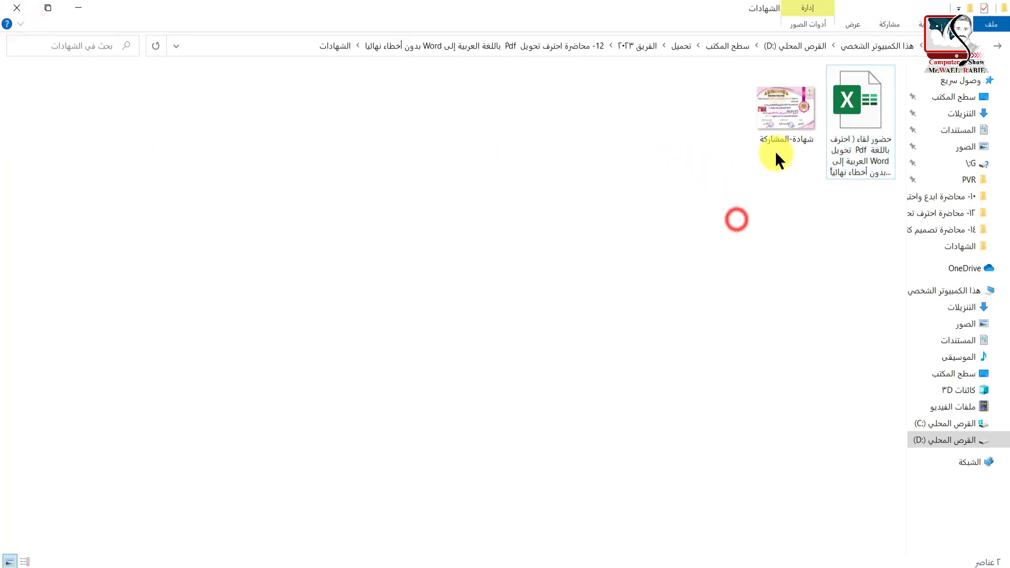
pyautogui.click(775, 136)
pyautogui.click(643, 259)
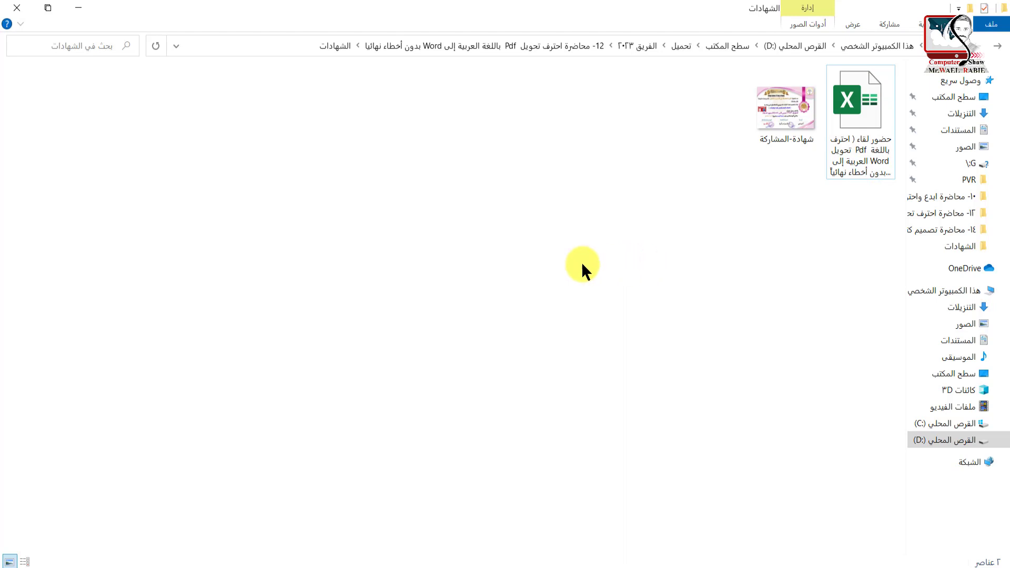
# Step: Create a new Word document in the الشهادات folder and name it شهادة الحضور
pyautogui.rightClick(545, 231)
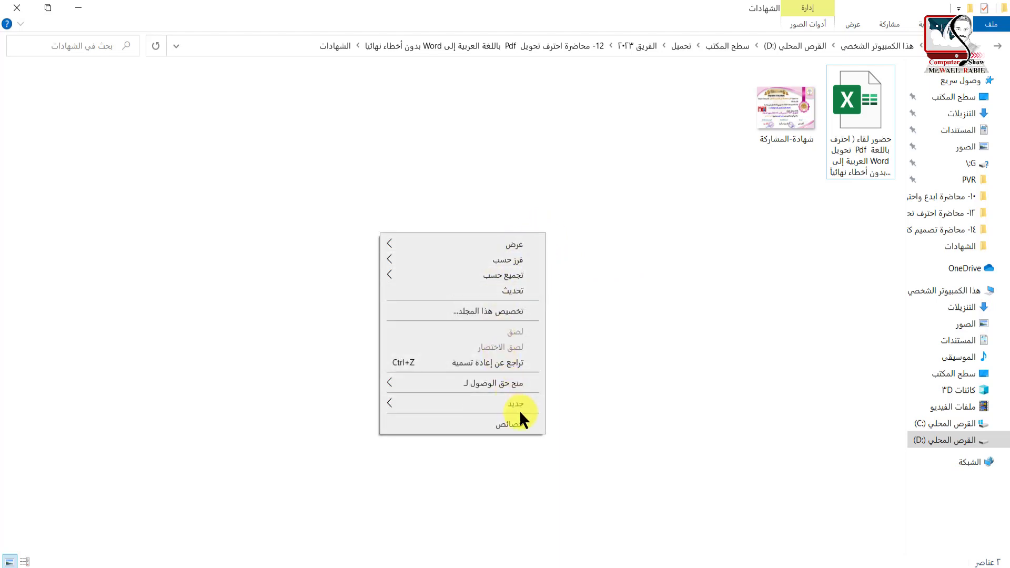
pyautogui.moveTo(528, 403)
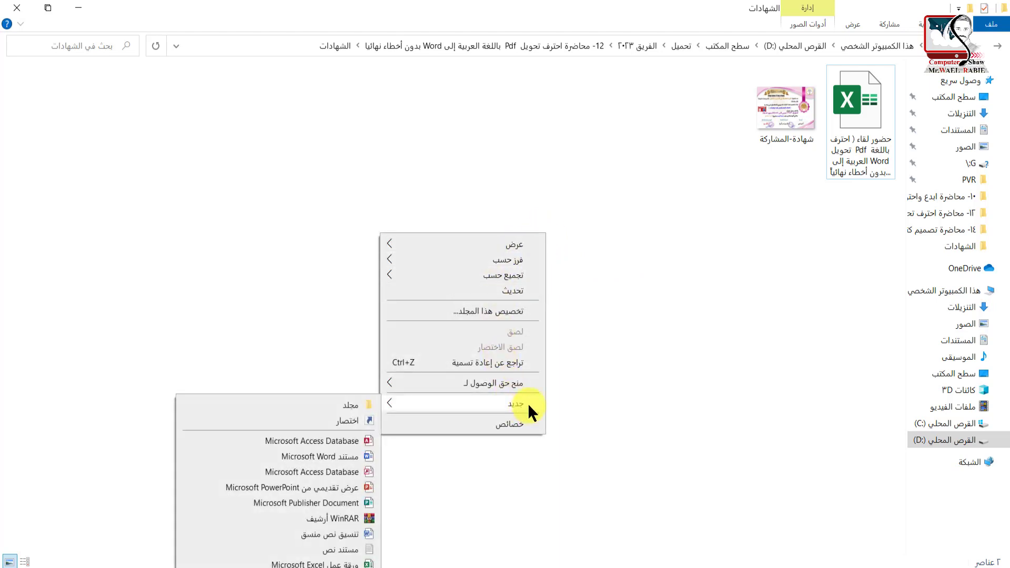
pyautogui.click(341, 456)
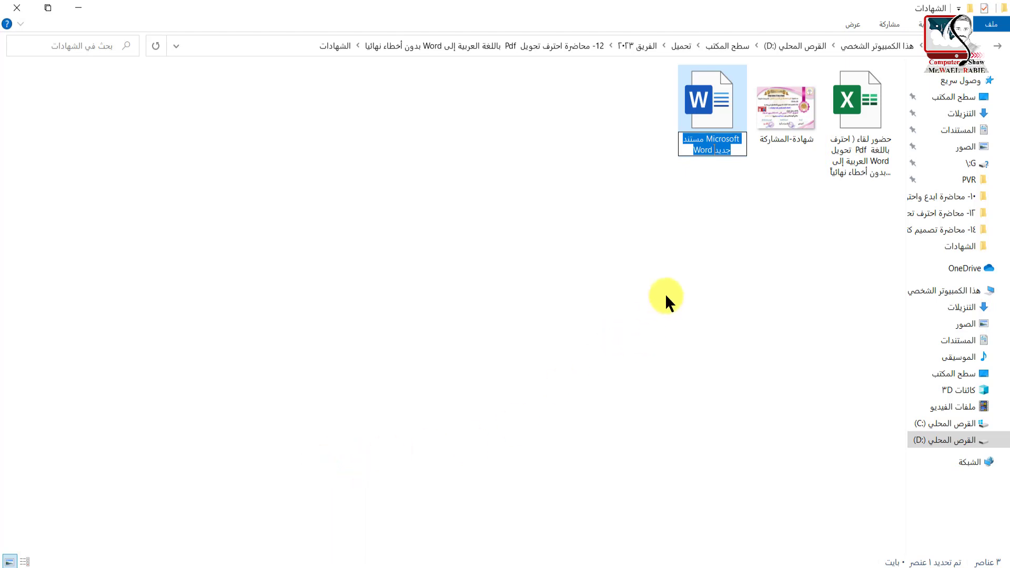
pyautogui.write('شهاد')
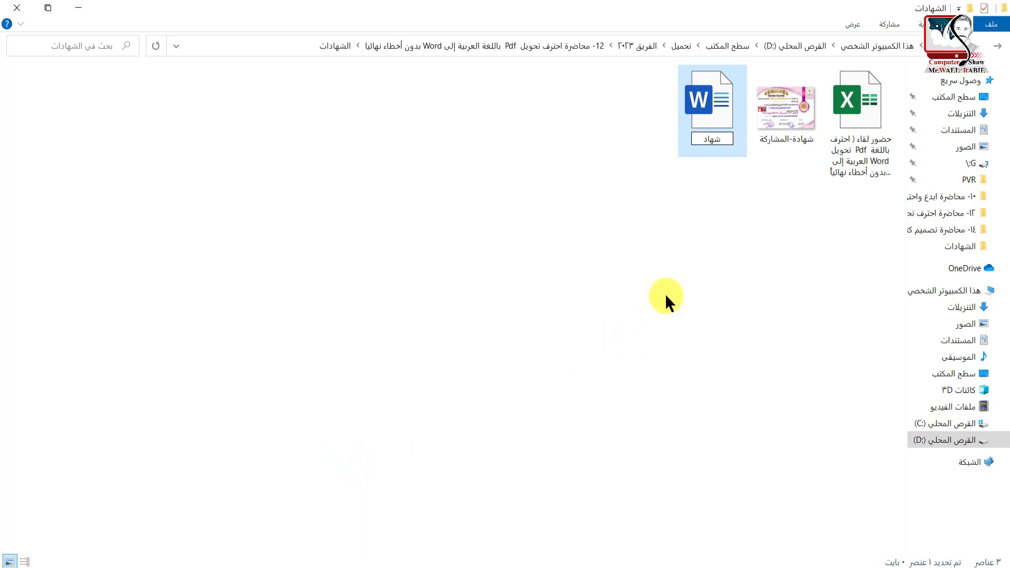
pyautogui.write('ة الحضور')
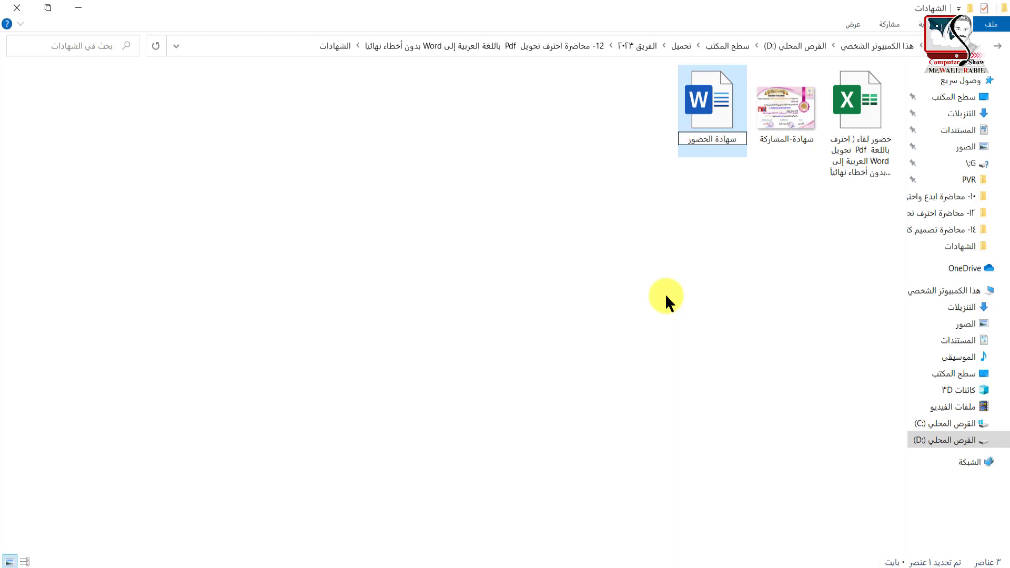
pyautogui.click(689, 319)
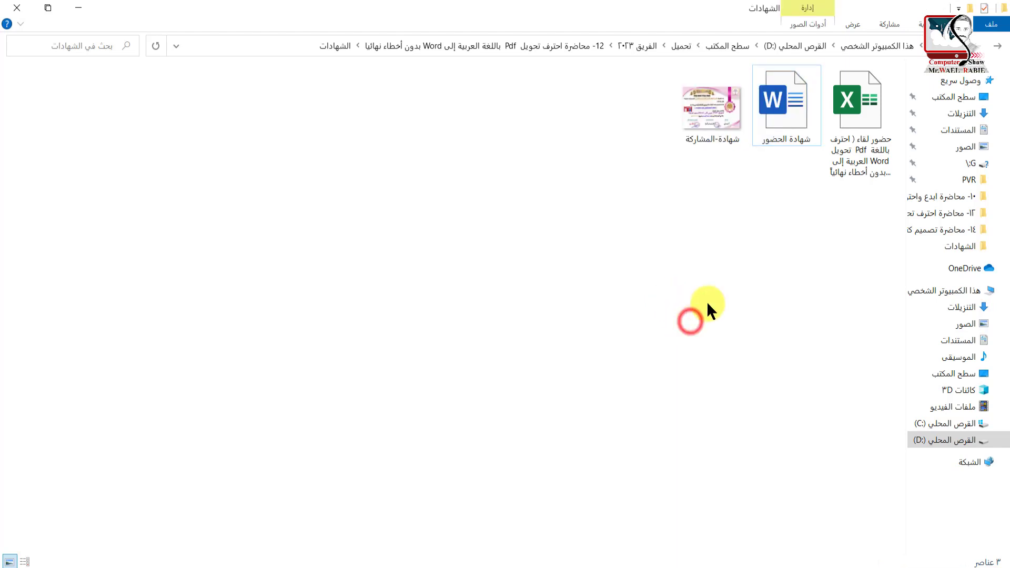
# Step: Open the شهادة الحضور document in Word and set its page orientation to landscape (أفقي)
pyautogui.doubleClick(787, 122)
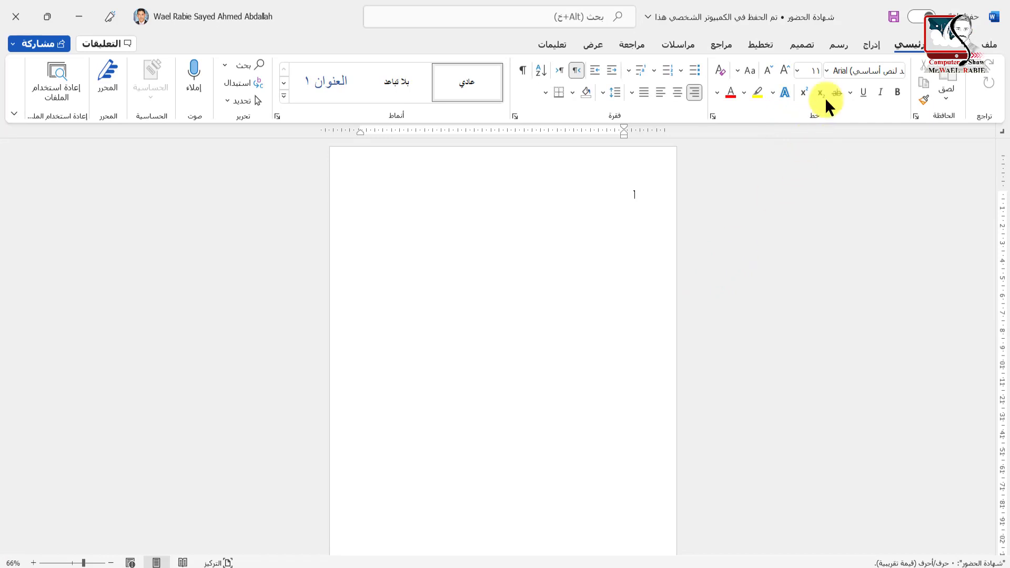
pyautogui.click(767, 48)
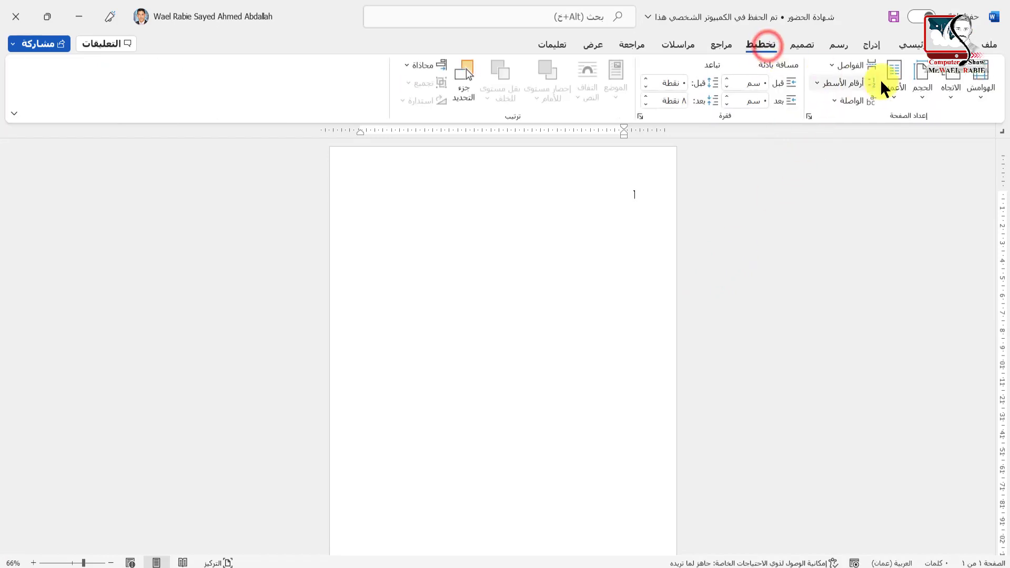
pyautogui.click(951, 100)
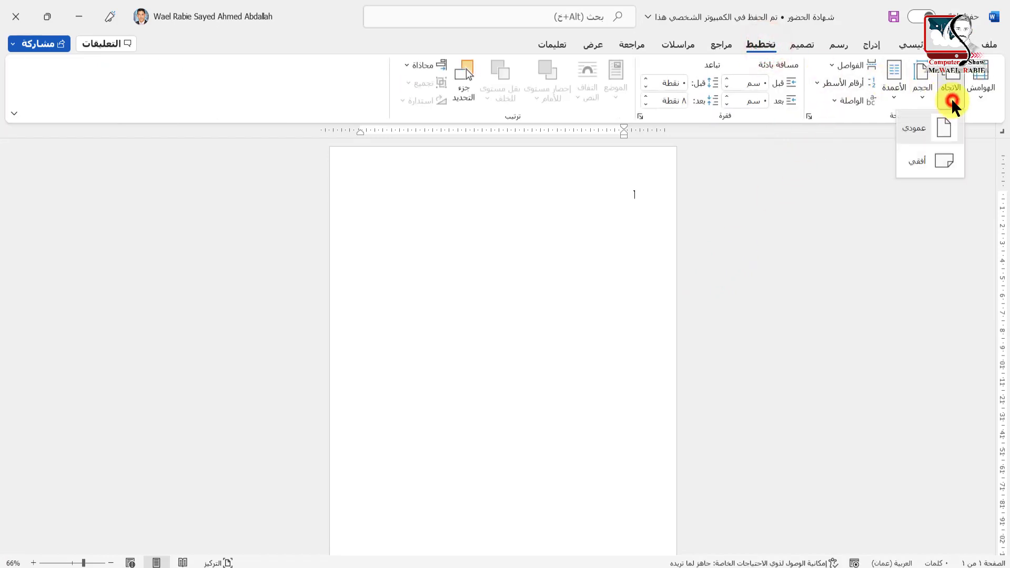
pyautogui.click(920, 161)
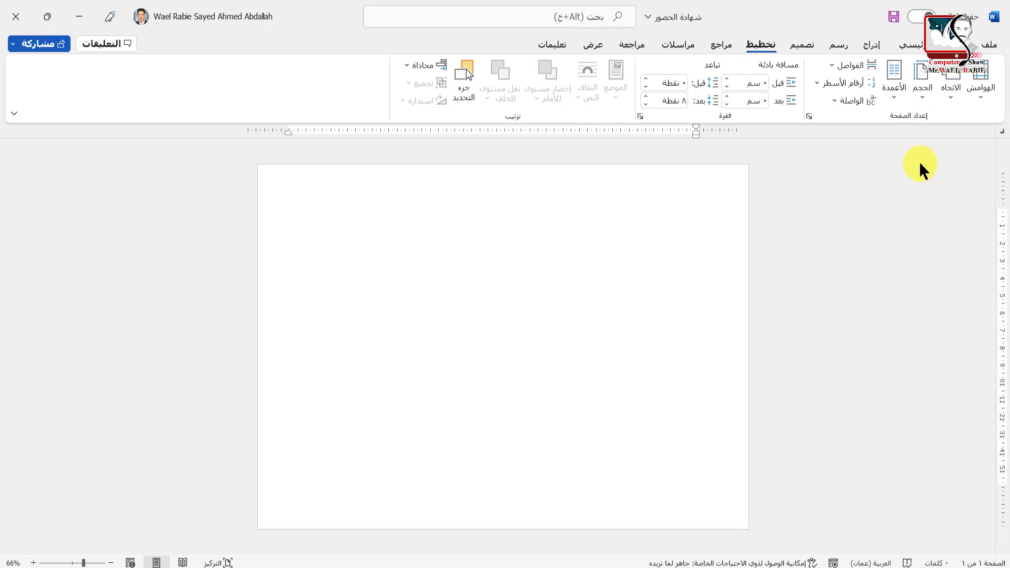
# Step: Insert the certificate image شهادة-المشاركة from the الشهادات folder of lecture 12 into the page
pyautogui.click(873, 45)
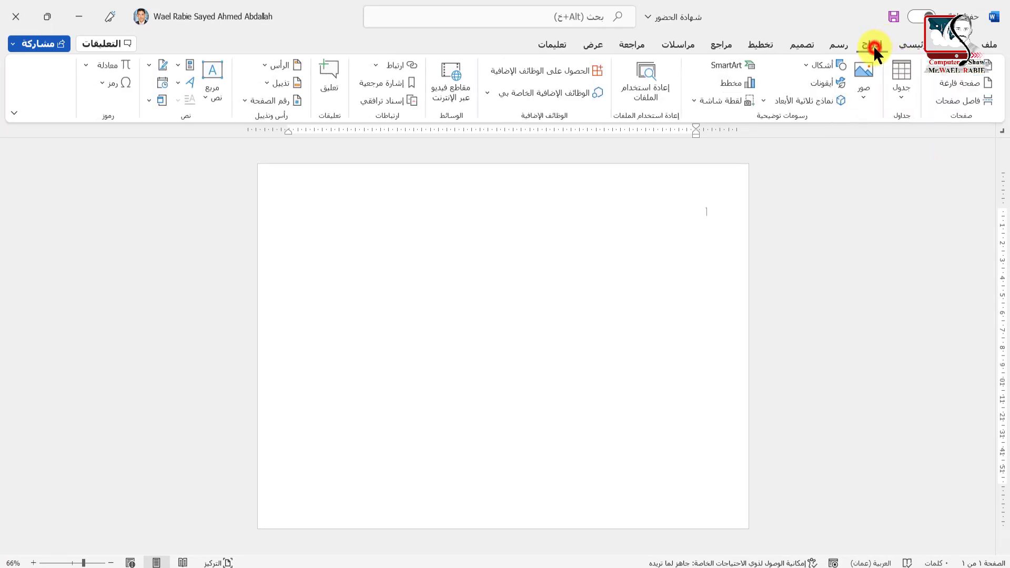
pyautogui.click(867, 96)
pyautogui.click(841, 138)
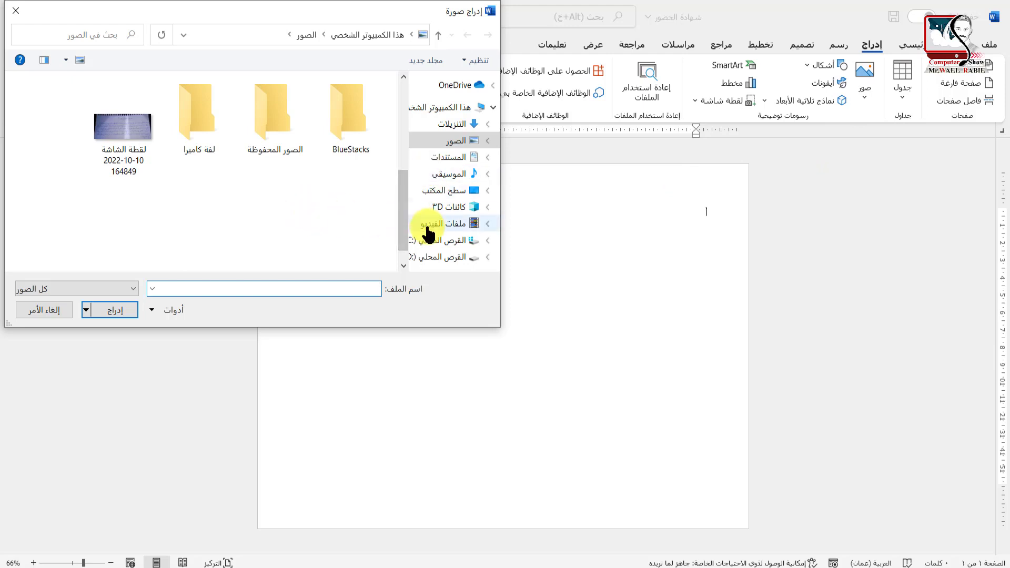
pyautogui.scroll(3, 435, 219)
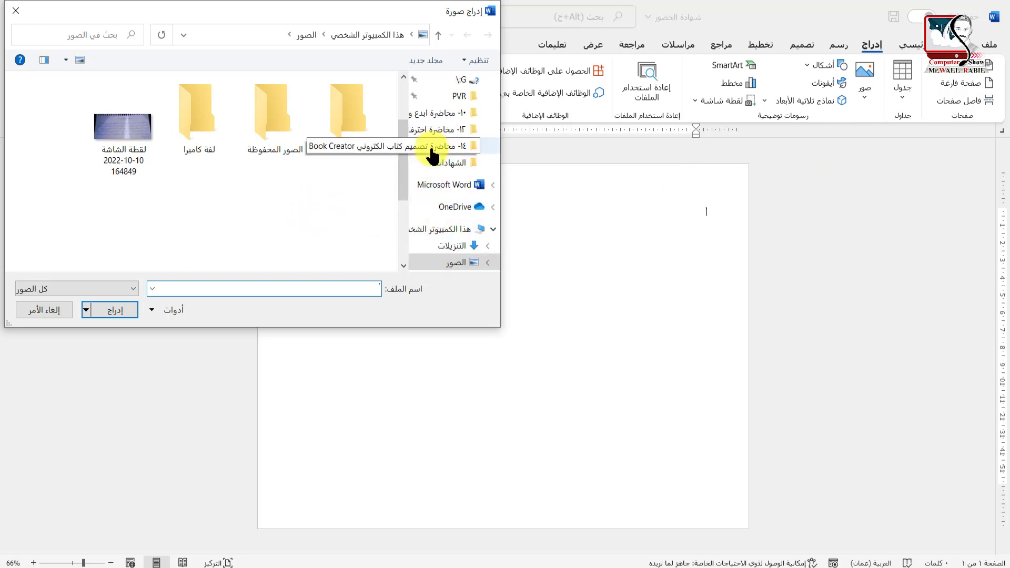
pyautogui.click(432, 149)
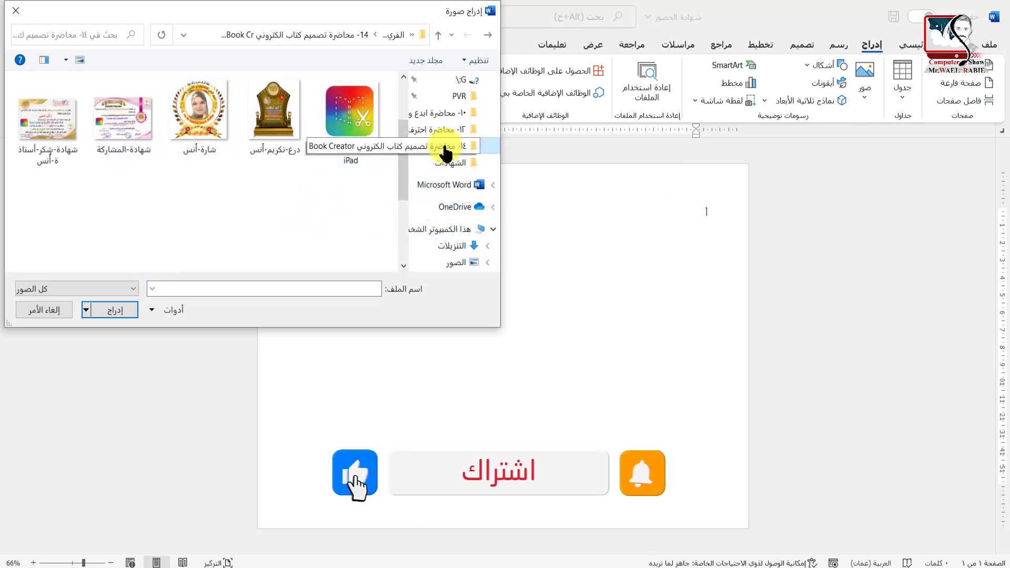
pyautogui.click(438, 130)
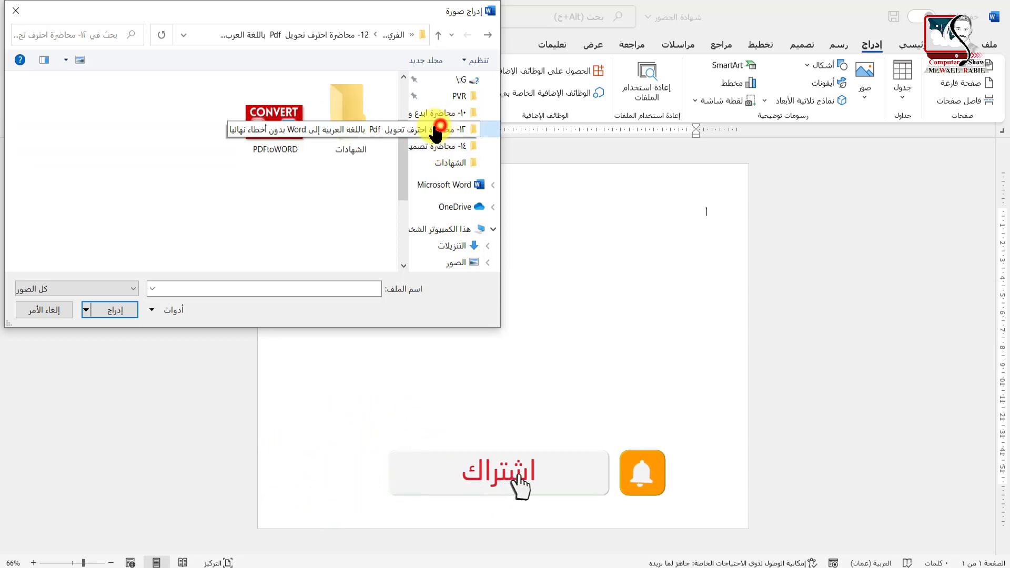
pyautogui.doubleClick(345, 124)
pyautogui.click(350, 134)
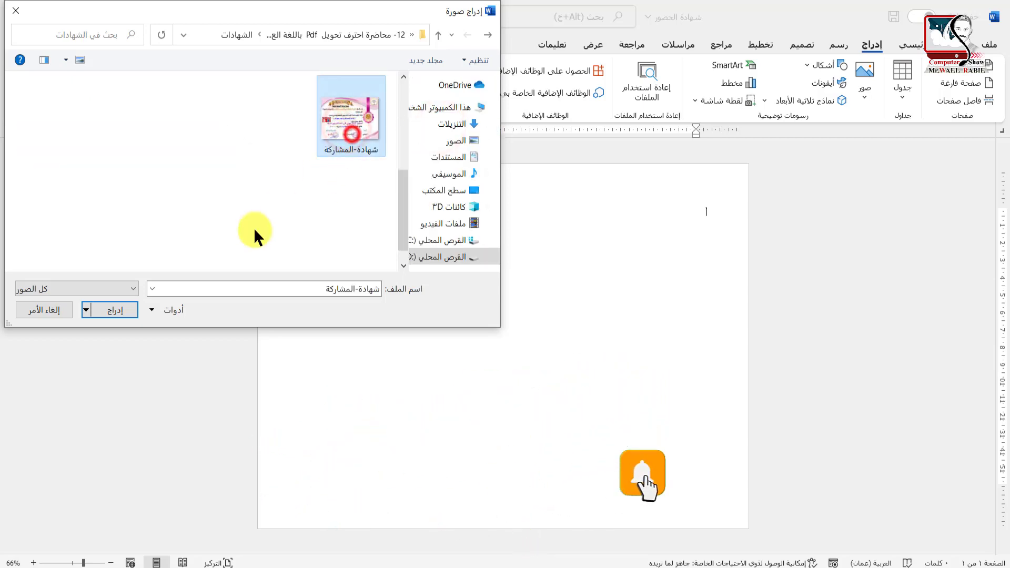
pyautogui.click(128, 309)
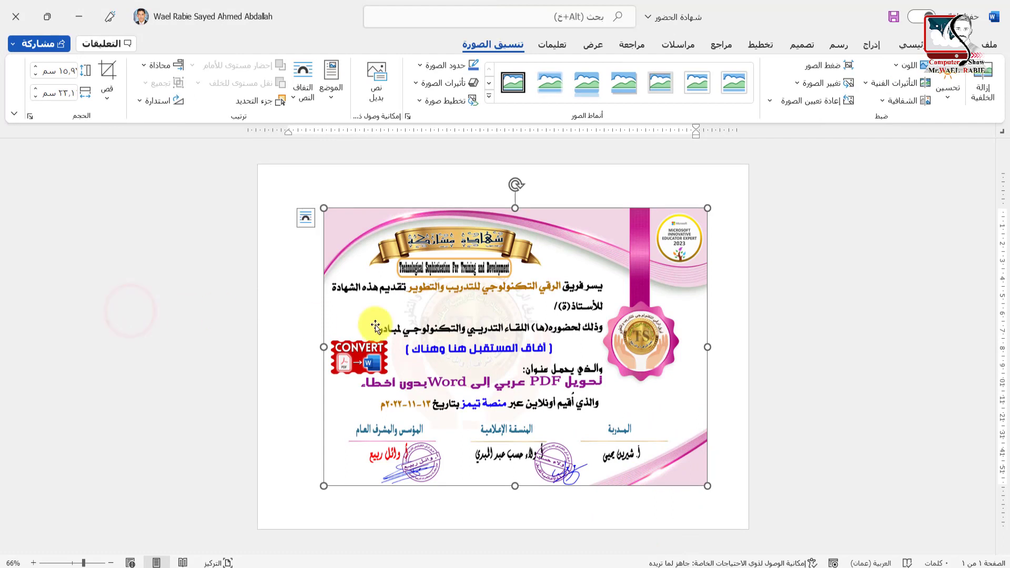
# Step: Set the certificate image's text wrapping to in front of text (أمام النص) and stretch it to cover the whole page, about 20.9 by 29.6 cm
pyautogui.click(292, 94)
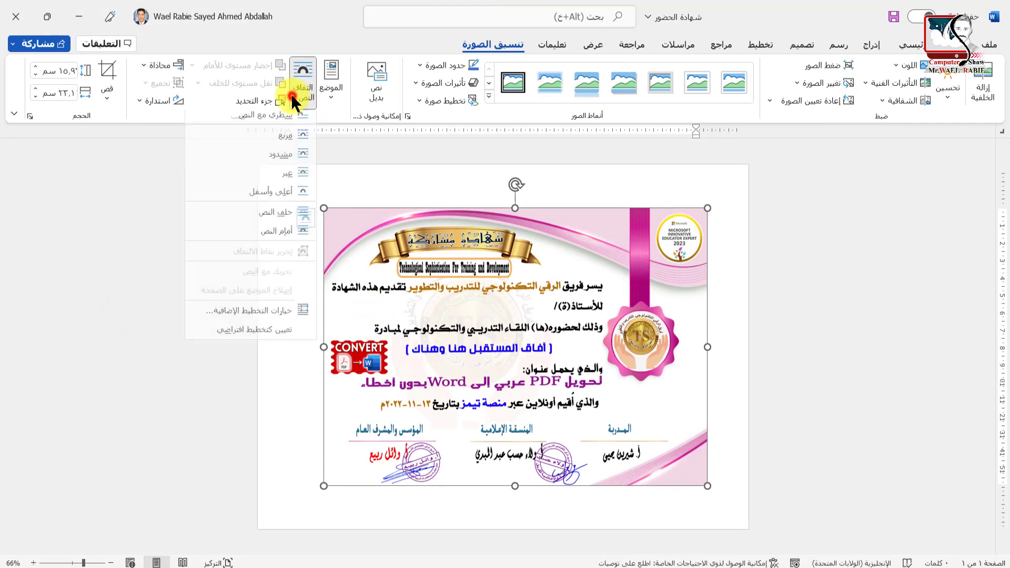
pyautogui.click(274, 236)
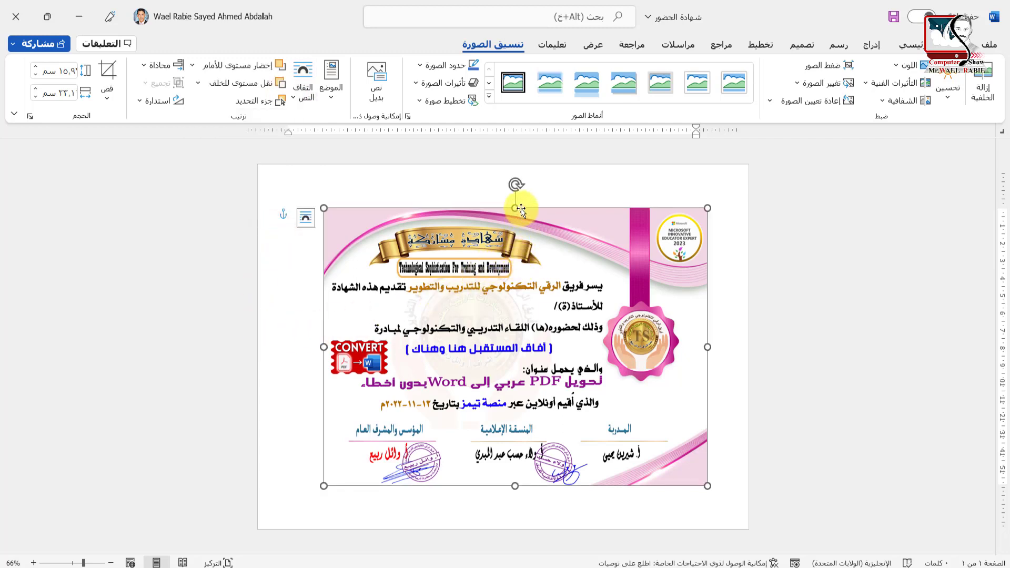
pyautogui.moveTo(515, 209); pyautogui.dragTo(514, 164)
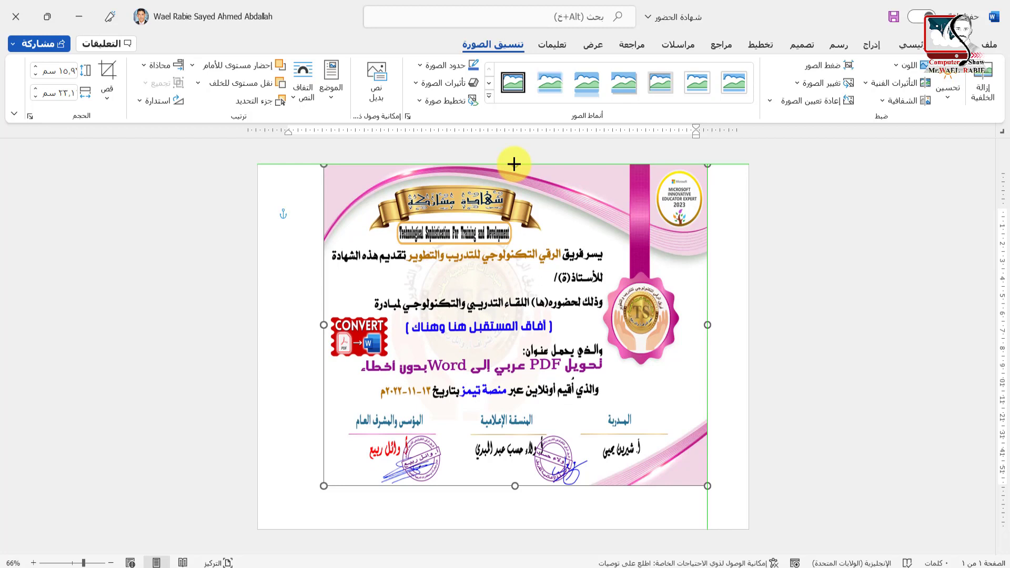
pyautogui.moveTo(514, 164); pyautogui.dragTo(514, 164)
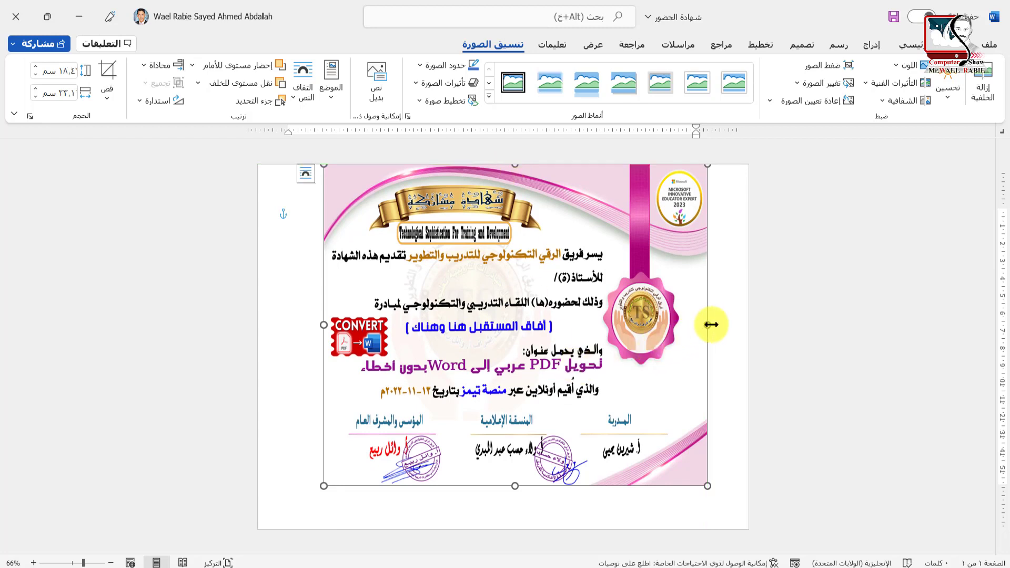
pyautogui.moveTo(711, 324); pyautogui.dragTo(750, 328)
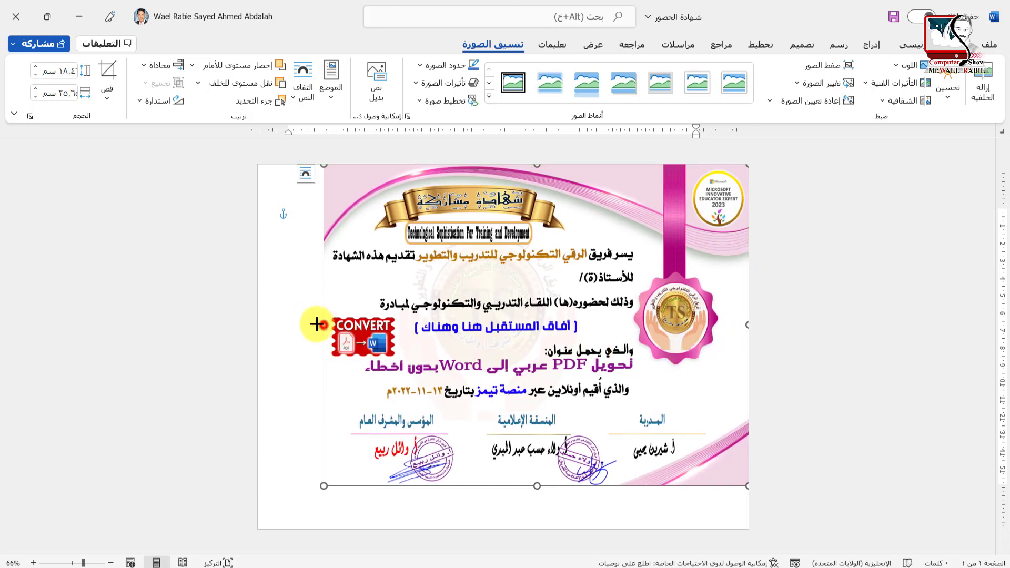
pyautogui.moveTo(316, 325); pyautogui.dragTo(257, 295)
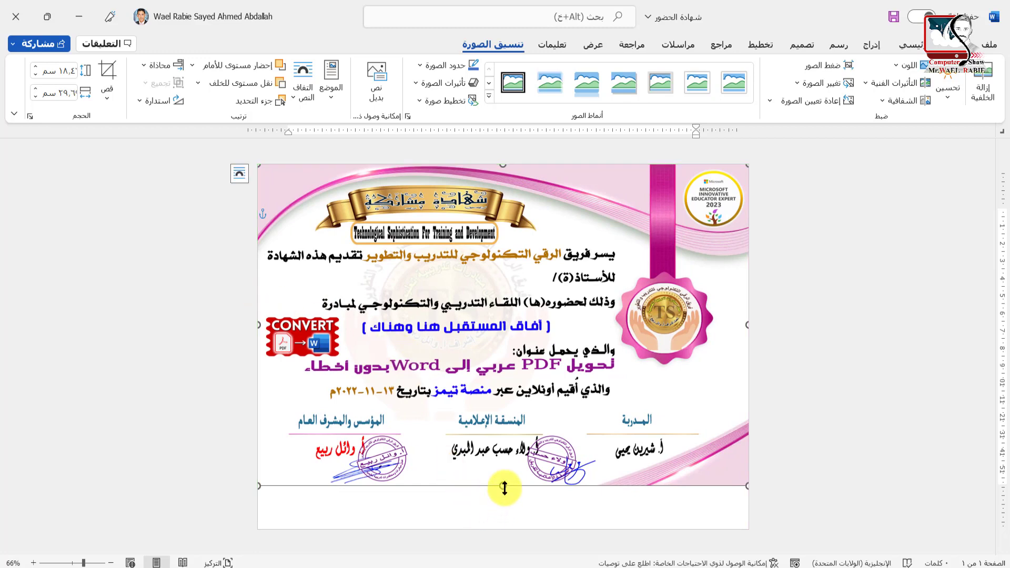
pyautogui.moveTo(504, 488); pyautogui.dragTo(504, 532)
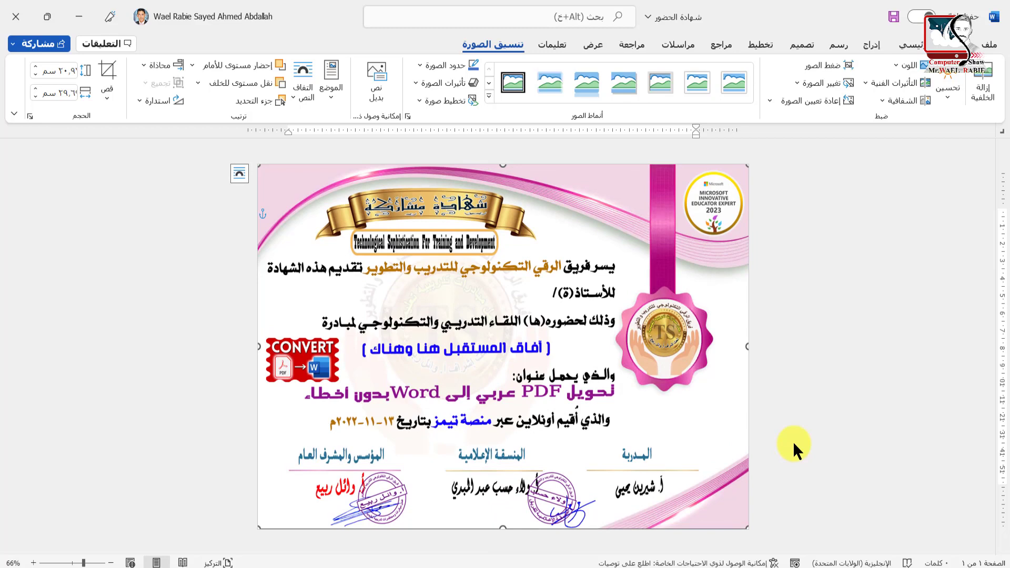
# Step: Insert a simple text box (مربع نص بسيط) and move it onto the certificate's للأستاذ(ة)/ line
pyautogui.click(870, 45)
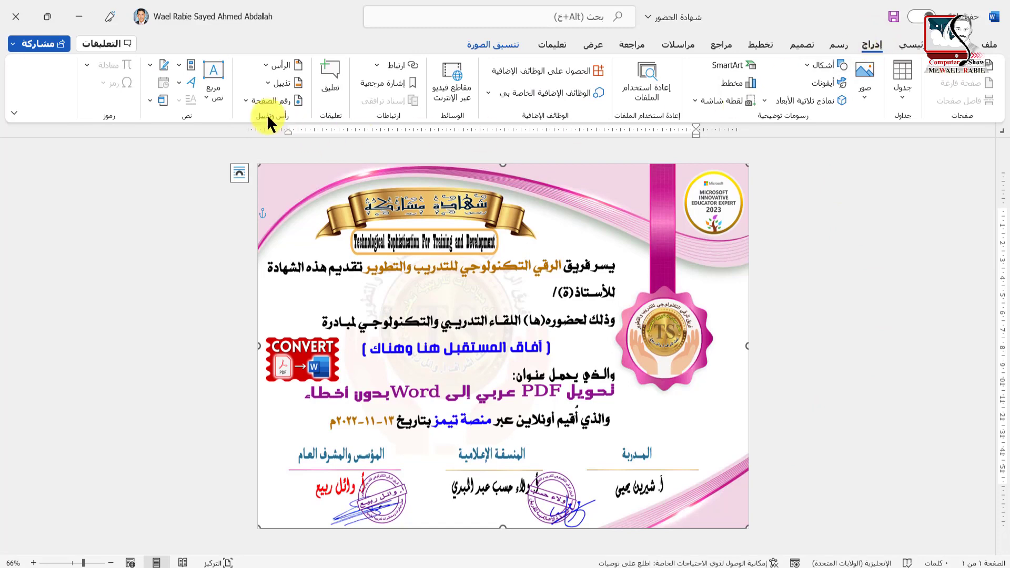
pyautogui.click(207, 97)
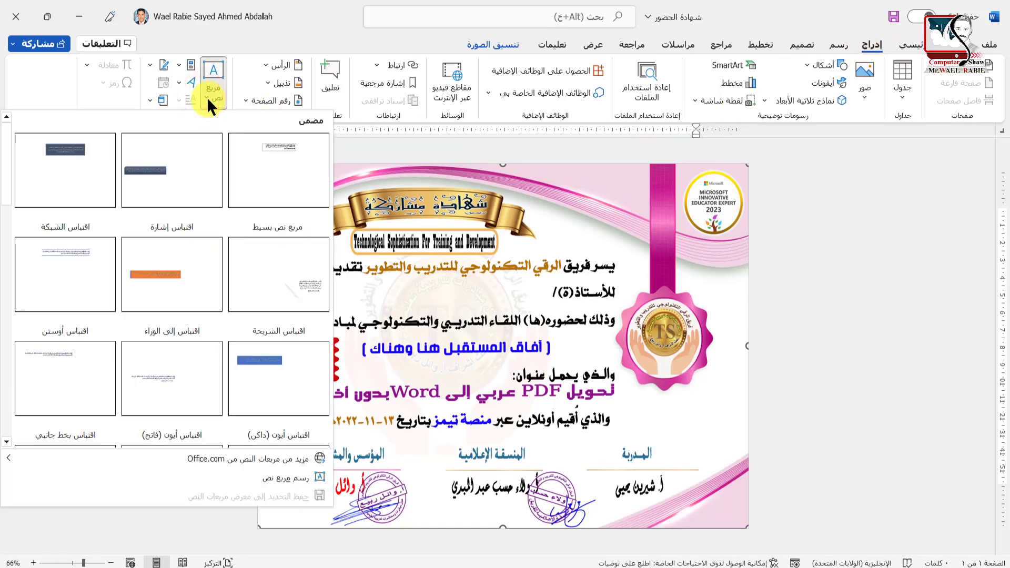
pyautogui.click(280, 165)
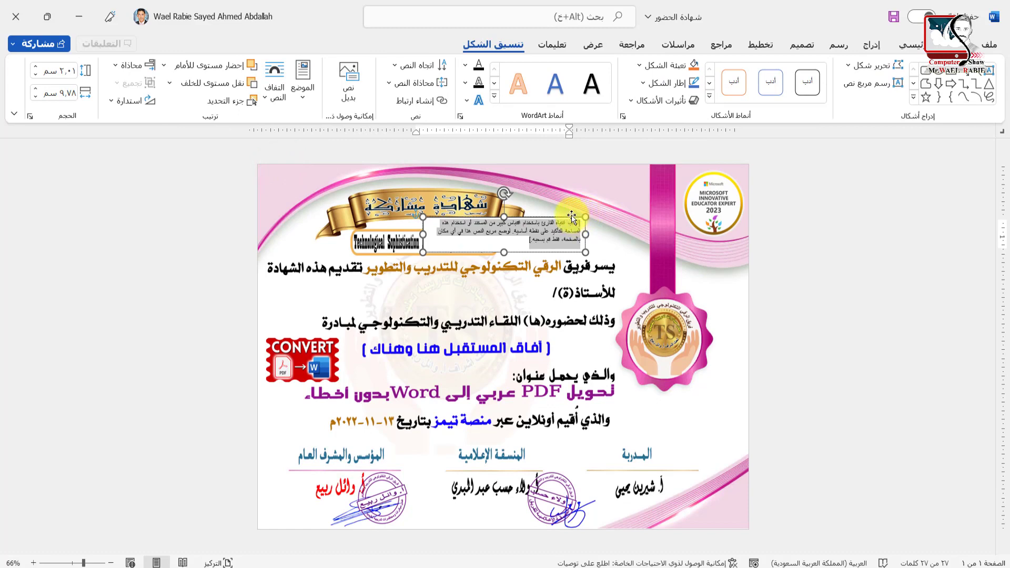
pyautogui.moveTo(571, 216); pyautogui.dragTo(537, 277)
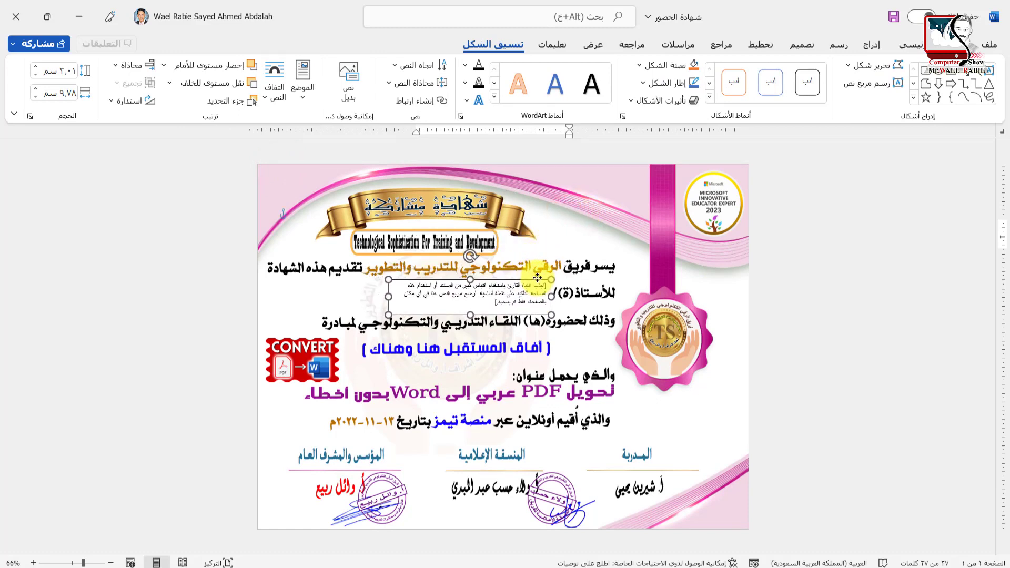
# Step: Widen the text box to the page's left edge, about 17.7 cm wide, and delete its placeholder text
pyautogui.moveTo(389, 298); pyautogui.dragTo(257, 302)
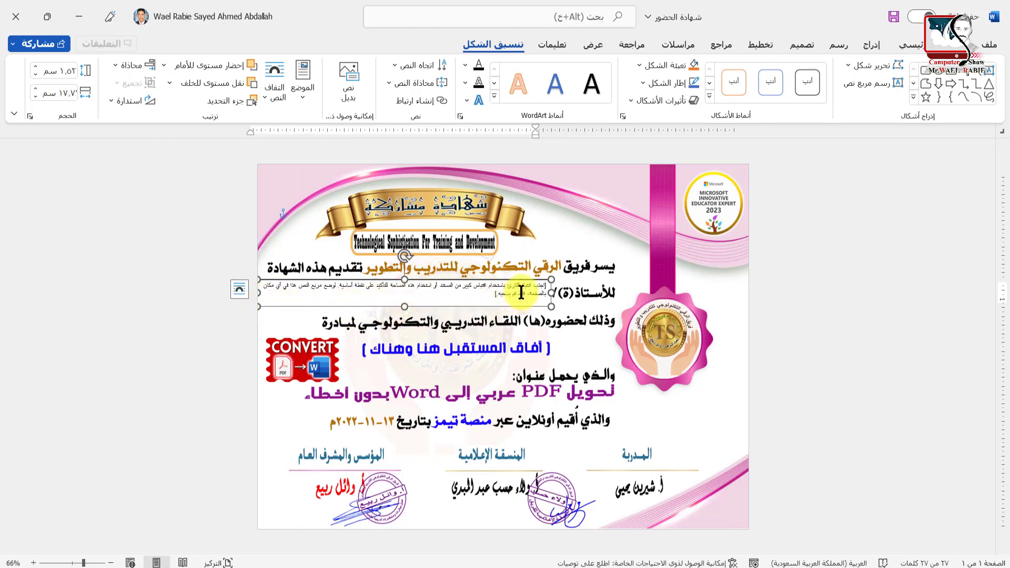
pyautogui.click(521, 292)
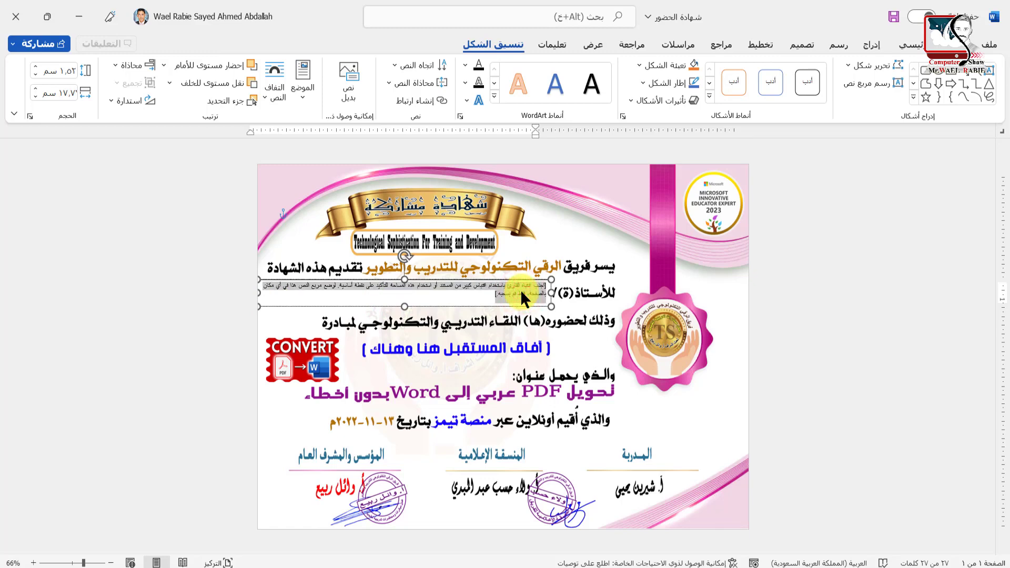
pyautogui.press('Delete')
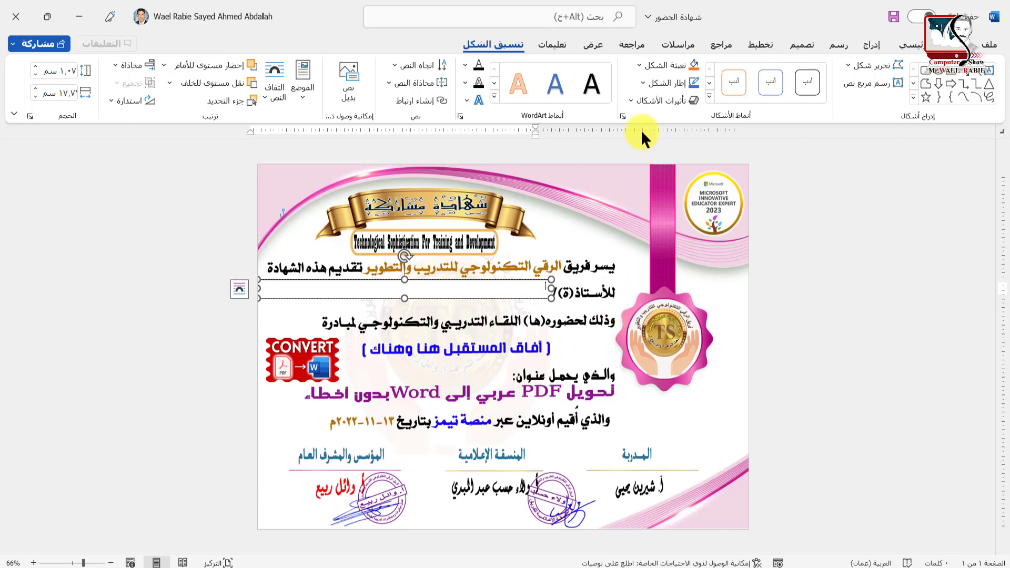
# Step: Start the step-by-step mail merge wizard for letters (رسائل), based on the current document, and advance to recipient selection
pyautogui.click(688, 46)
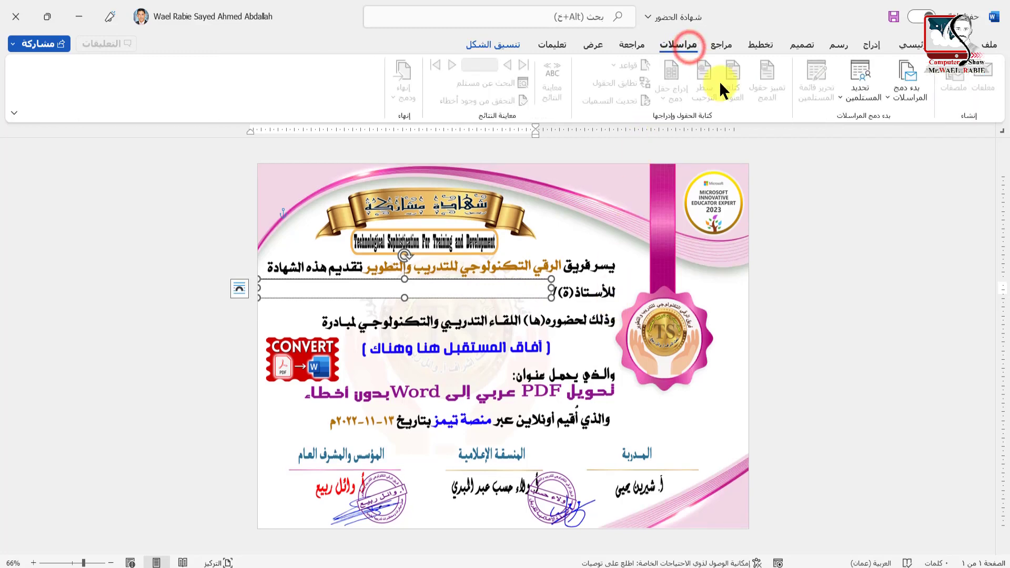
pyautogui.click(886, 97)
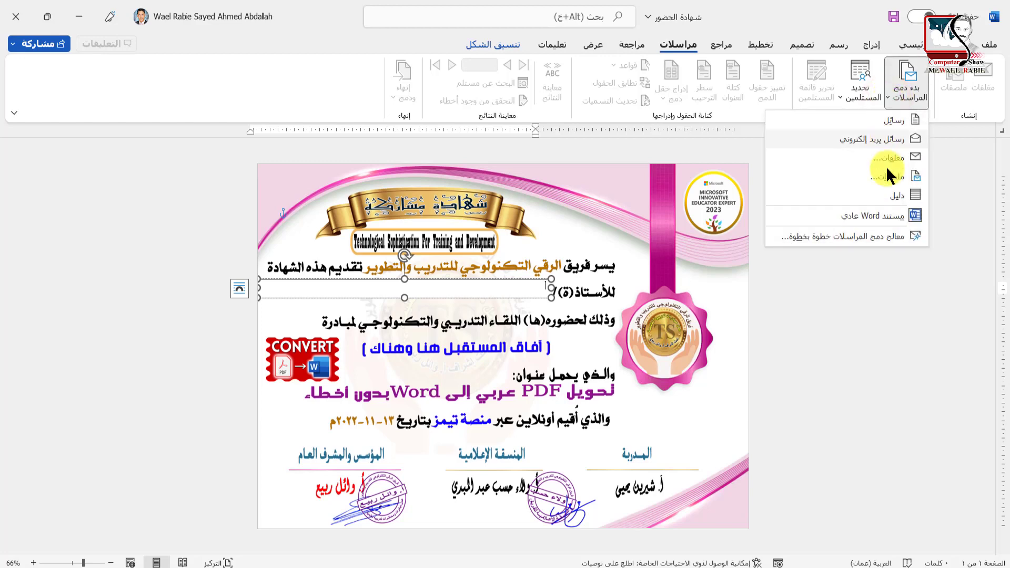
pyautogui.click(849, 235)
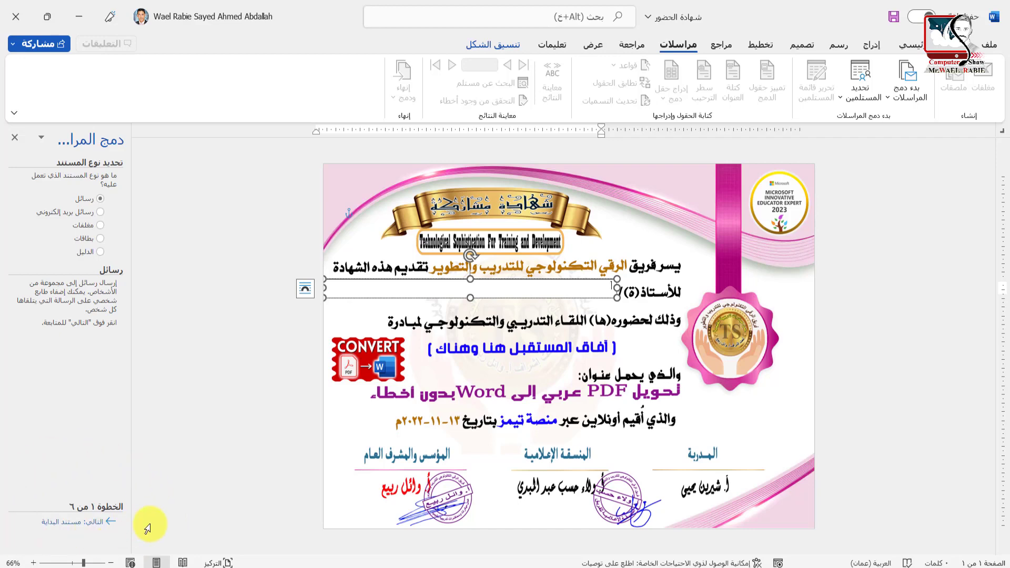
pyautogui.click(72, 523)
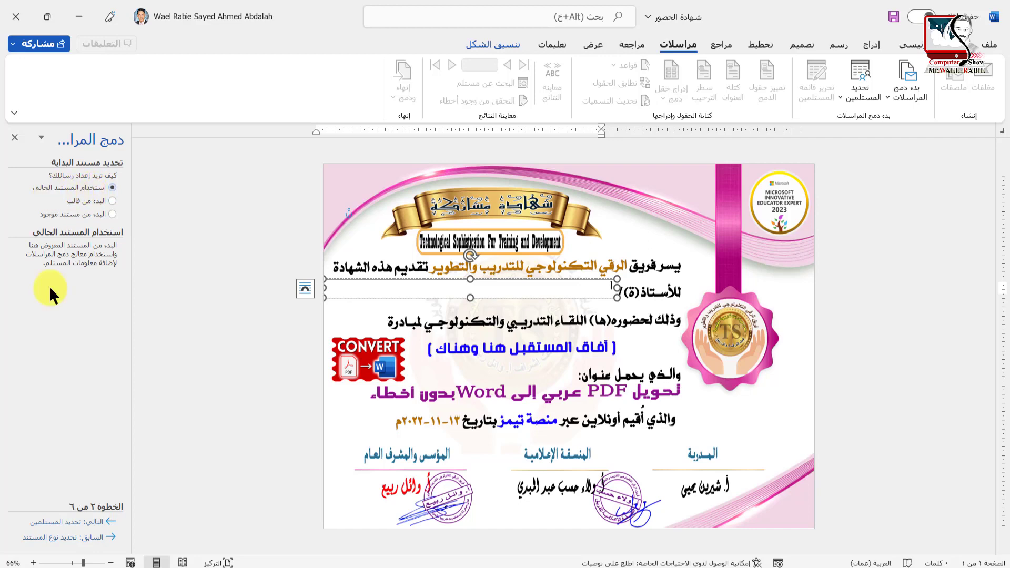
pyautogui.click(59, 522)
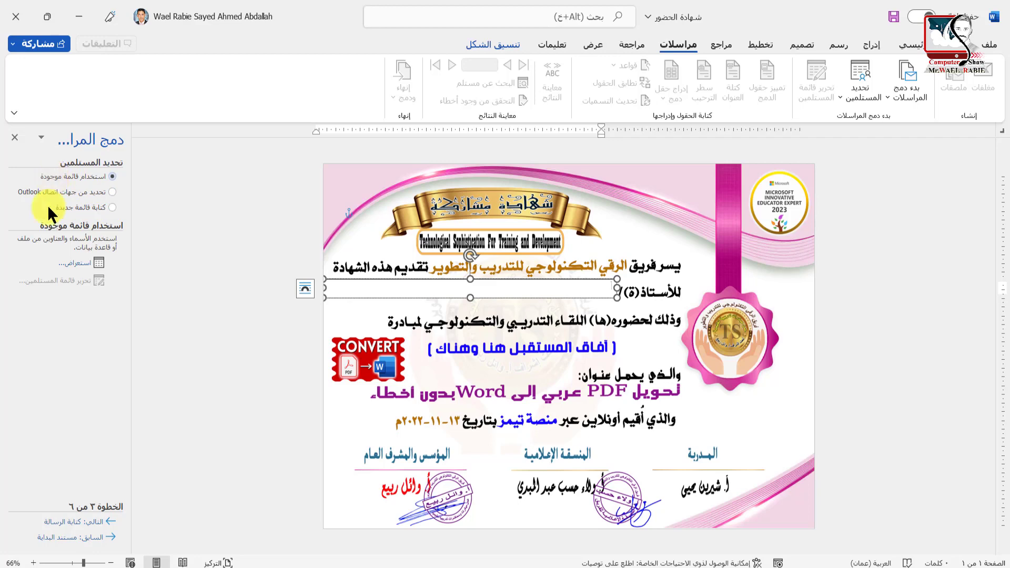
# Step: Use Sheet1$ of the حضور لقاء Excel workbook in lecture 12's الشهادات folder as the existing recipient list
pyautogui.click(81, 265)
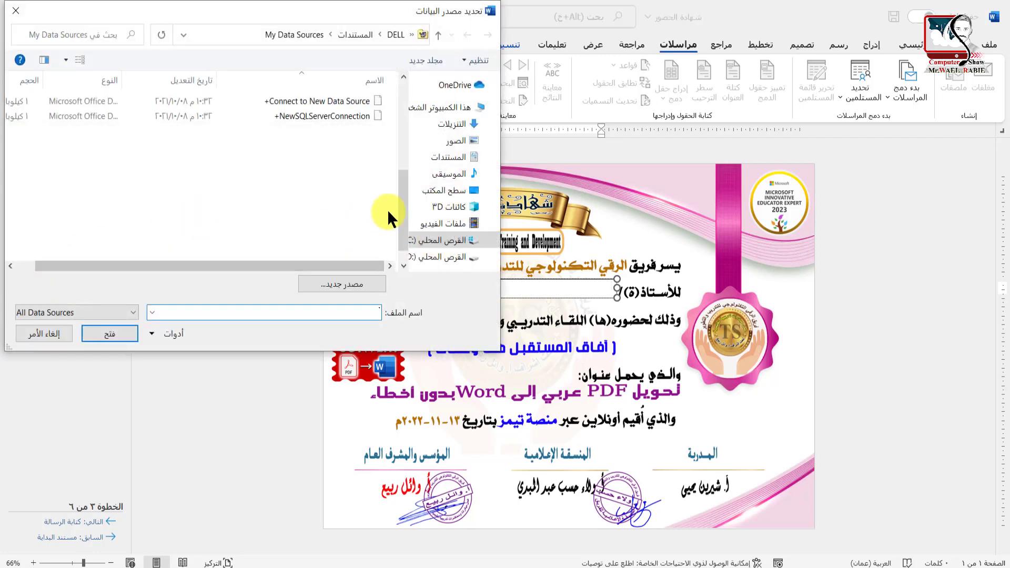
pyautogui.scroll(3, 436, 200)
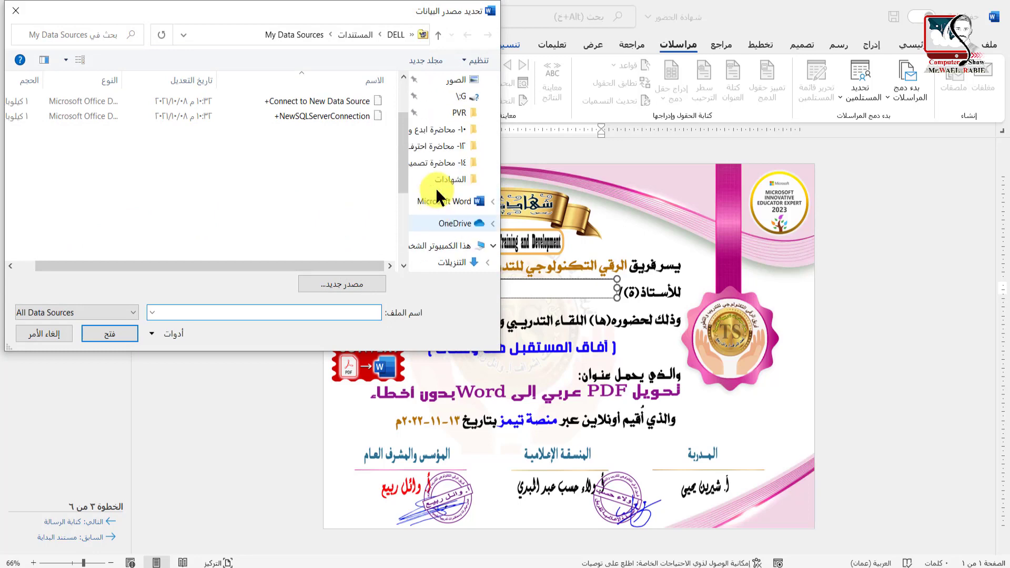
pyautogui.click(442, 146)
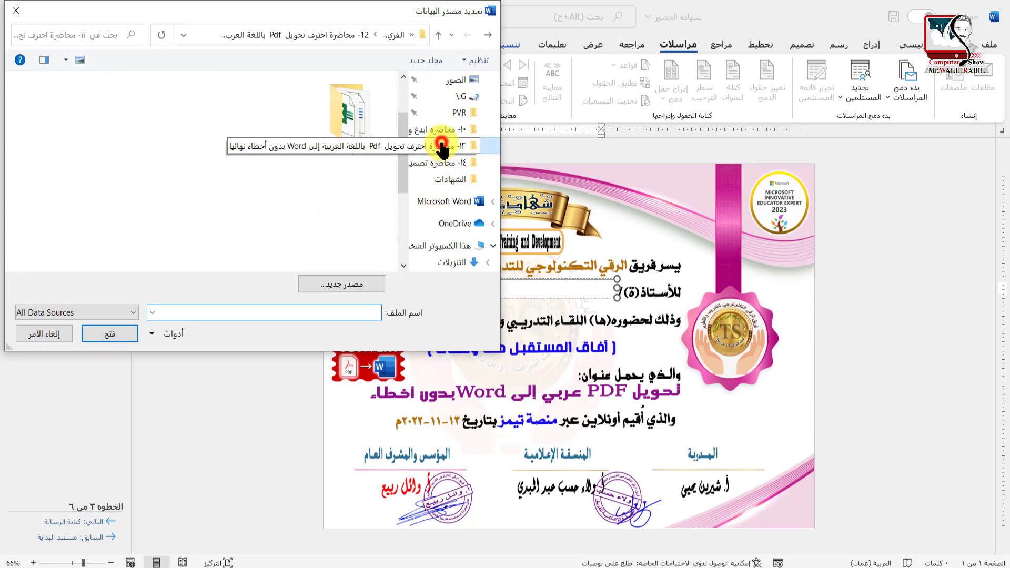
pyautogui.doubleClick(354, 137)
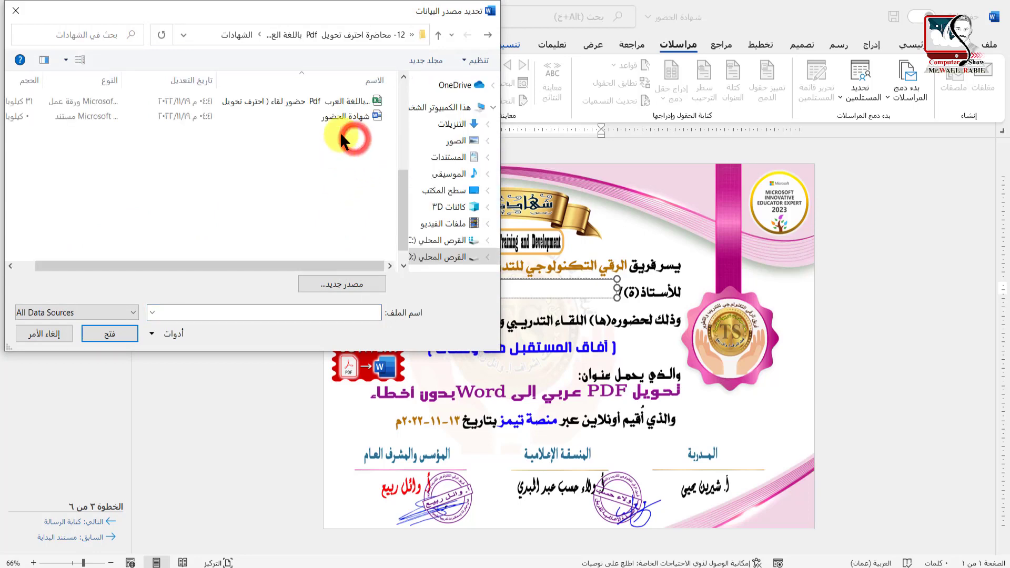
pyautogui.click(310, 99)
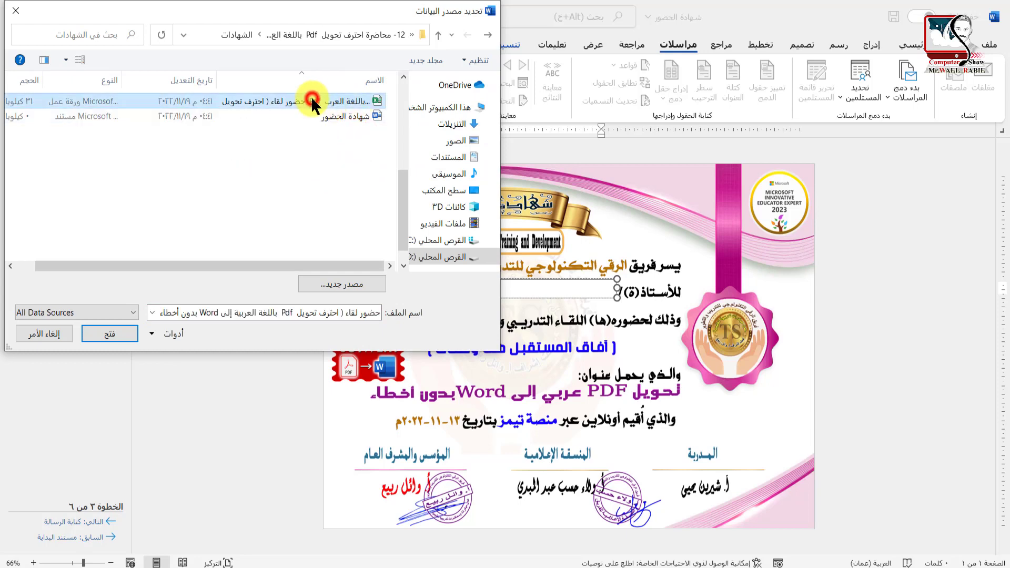
pyautogui.click(121, 330)
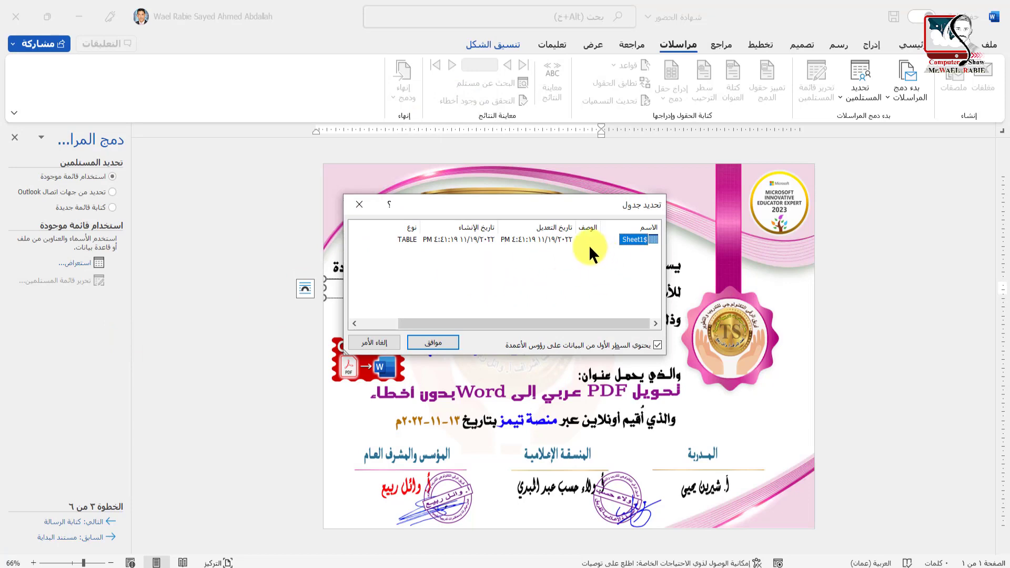
pyautogui.click(432, 342)
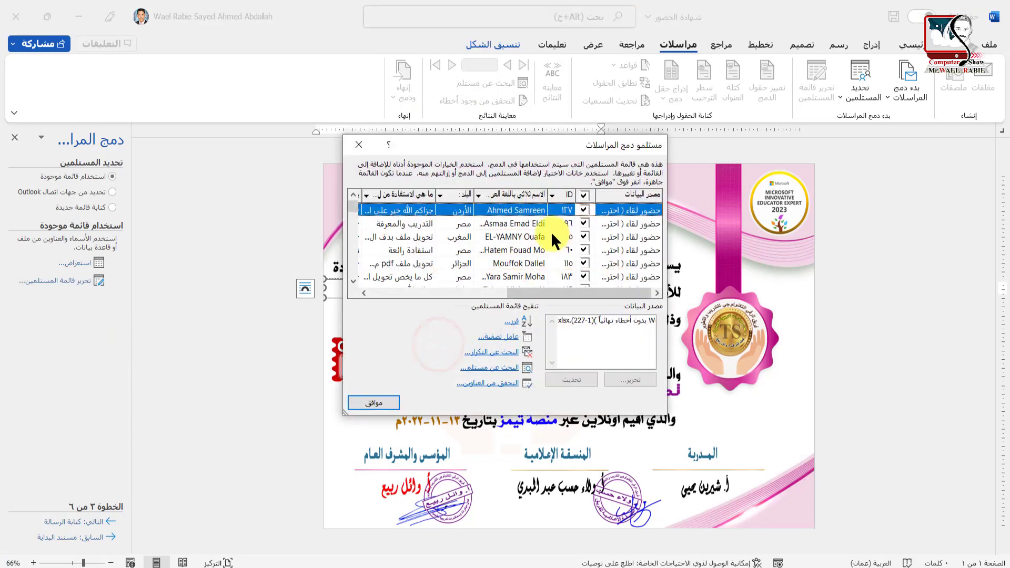
# Step: Review the mail merge recipients, make sure every attendee is ticked, and accept the list
pyautogui.scroll(-5, 530, 224)
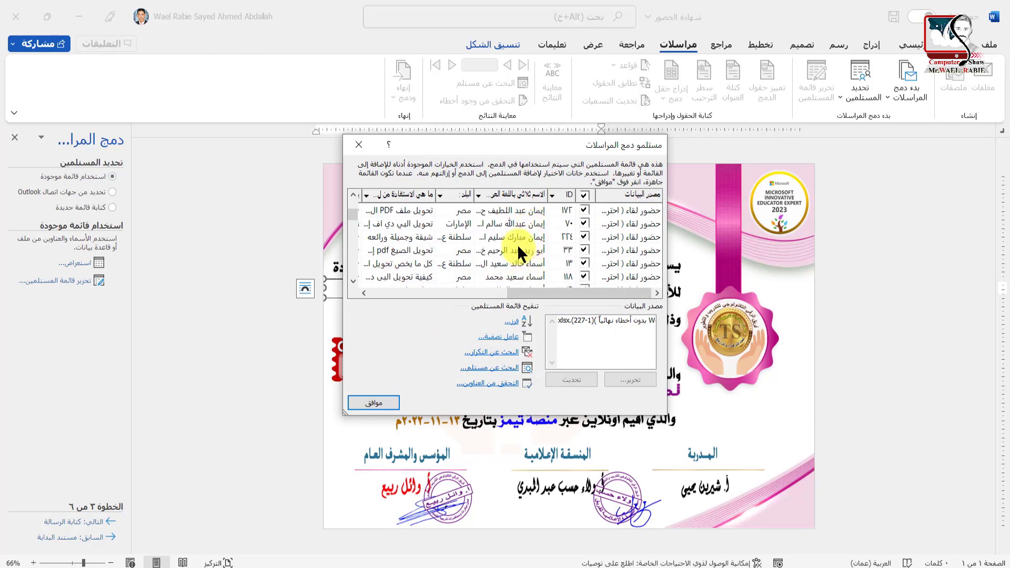
pyautogui.scroll(-10, 519, 241)
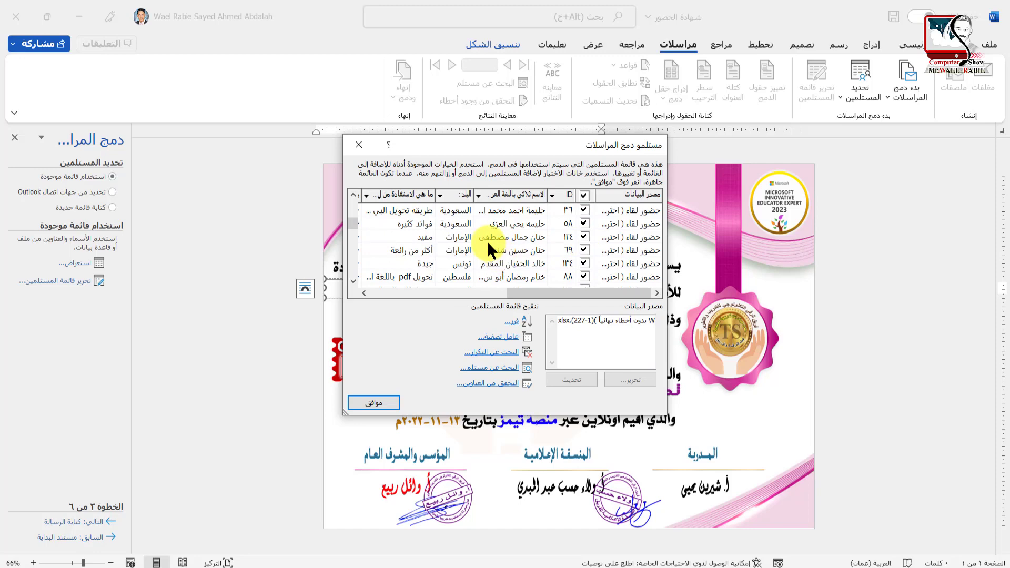
pyautogui.scroll(-10, 487, 241)
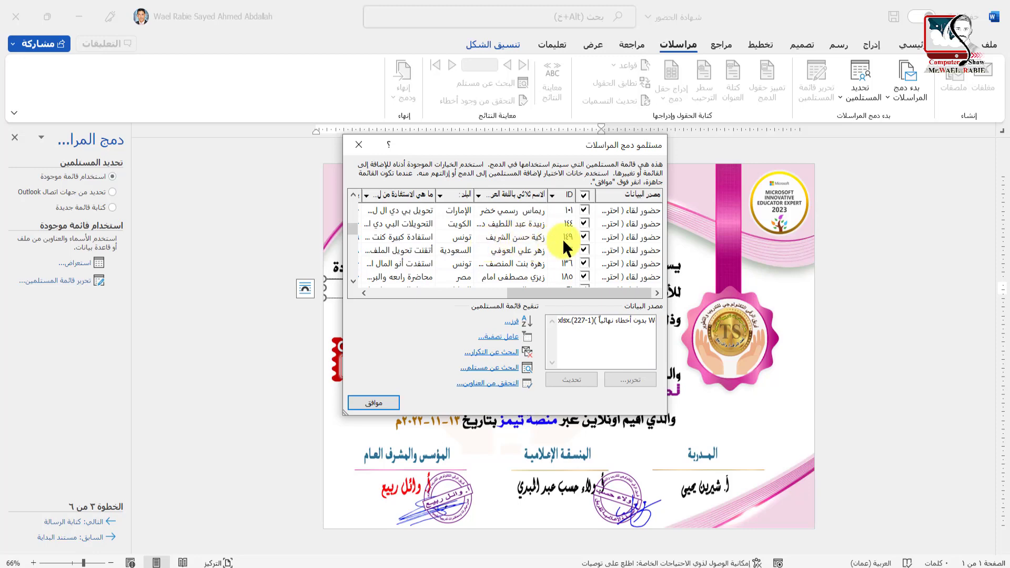
pyautogui.click(585, 236)
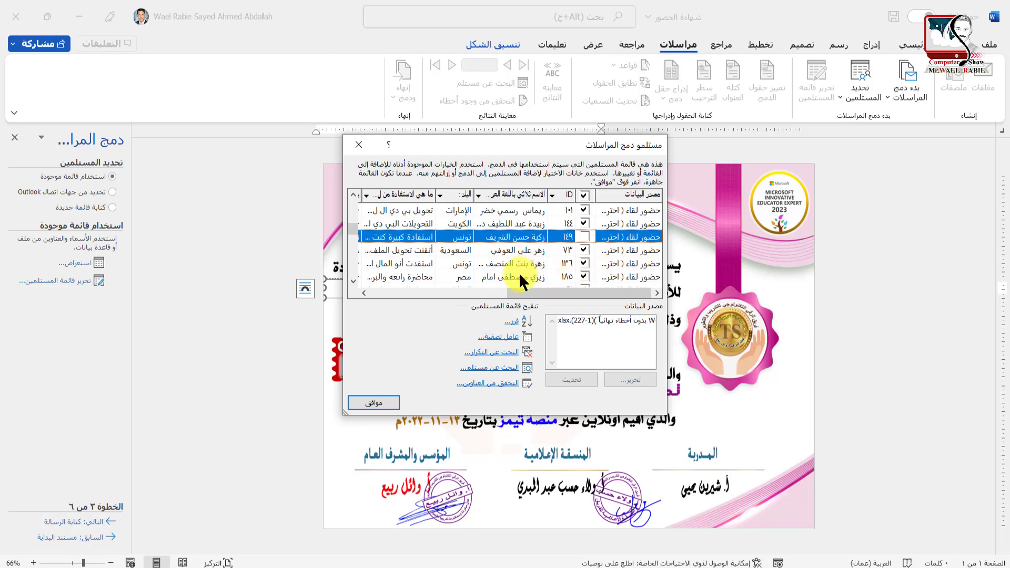
pyautogui.click(583, 249)
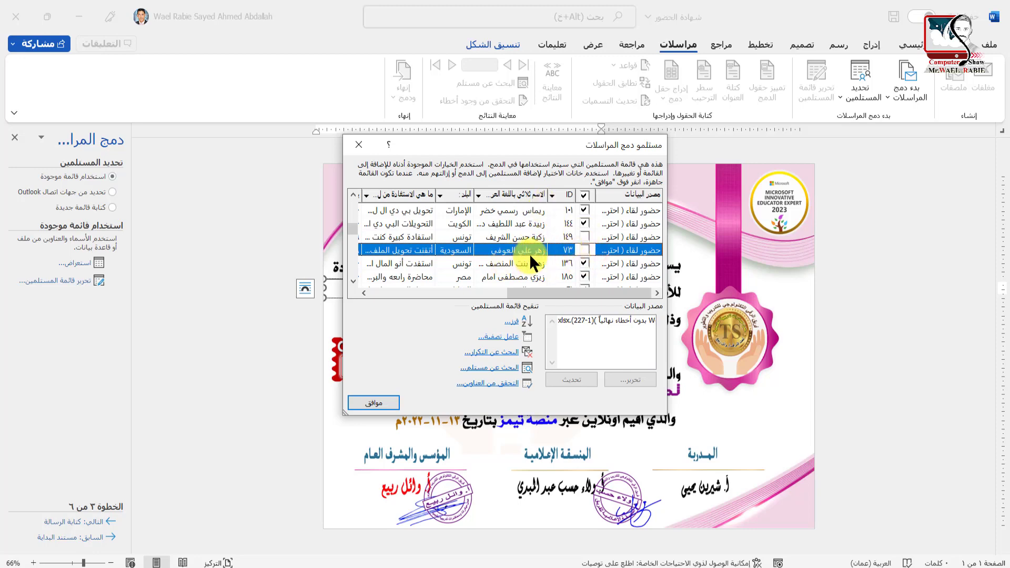
pyautogui.click(583, 195)
pyautogui.scroll(-5, 554, 237)
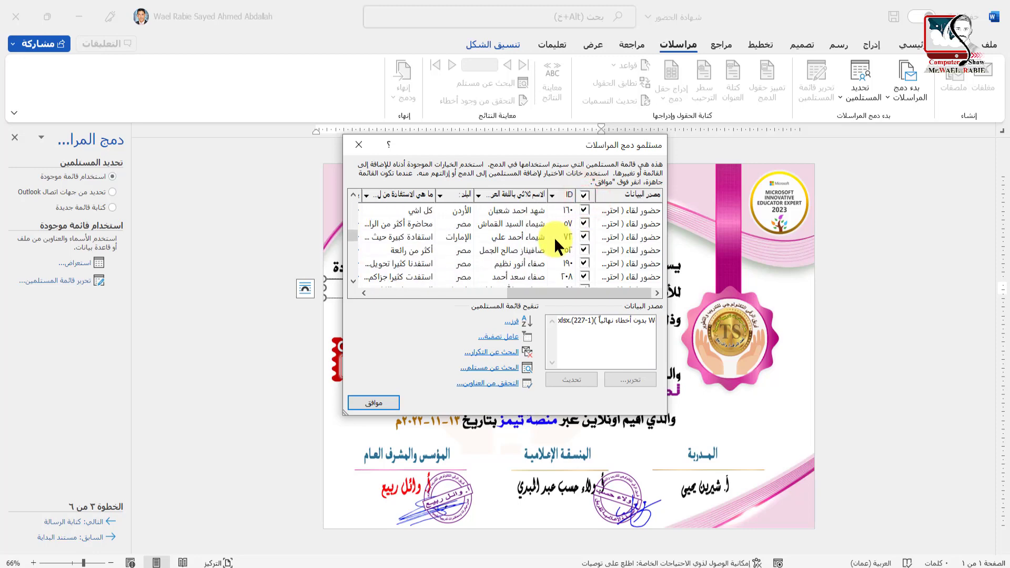
pyautogui.scroll(-10, 554, 237)
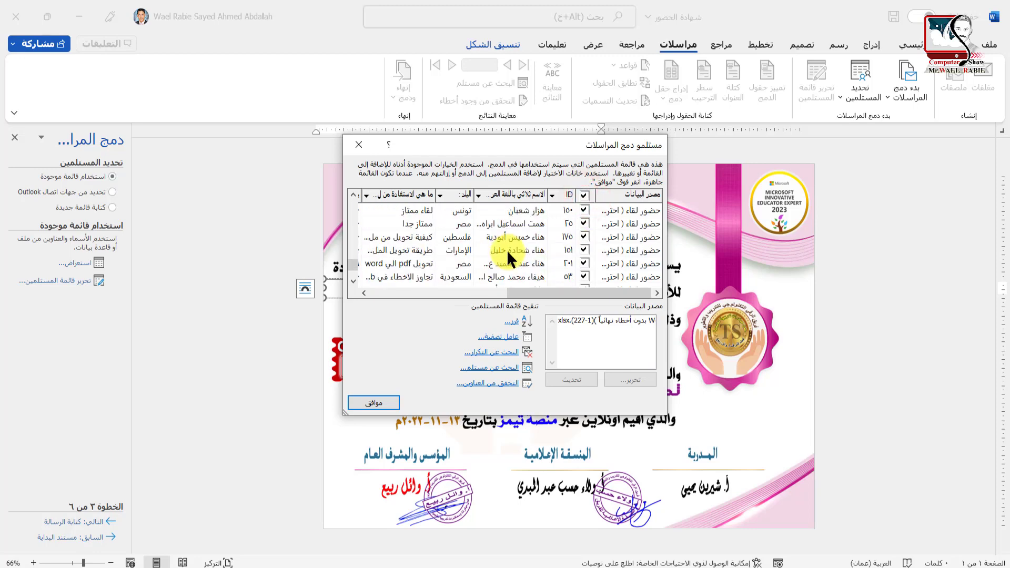
pyautogui.scroll(-6, 506, 250)
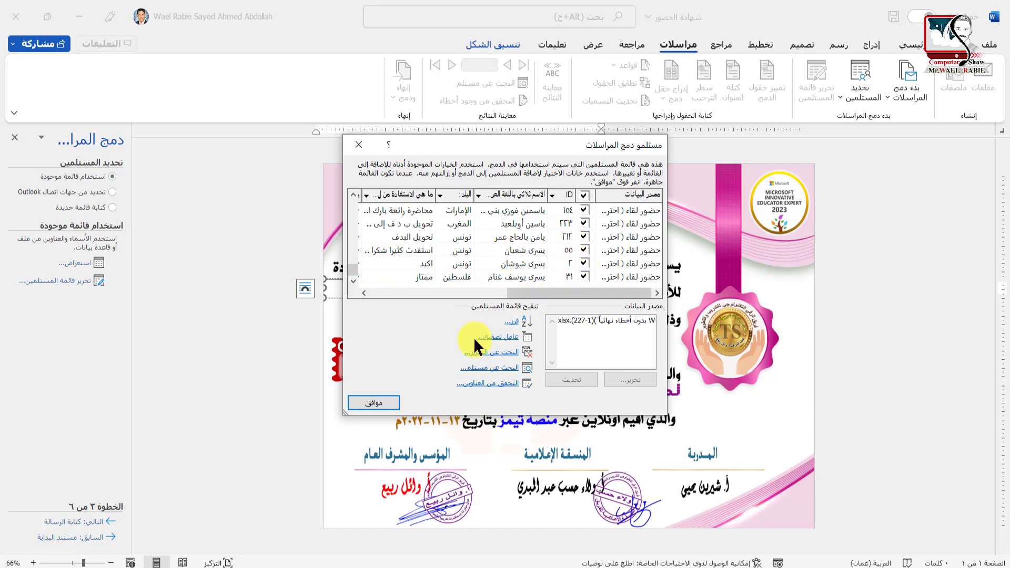
pyautogui.click(377, 400)
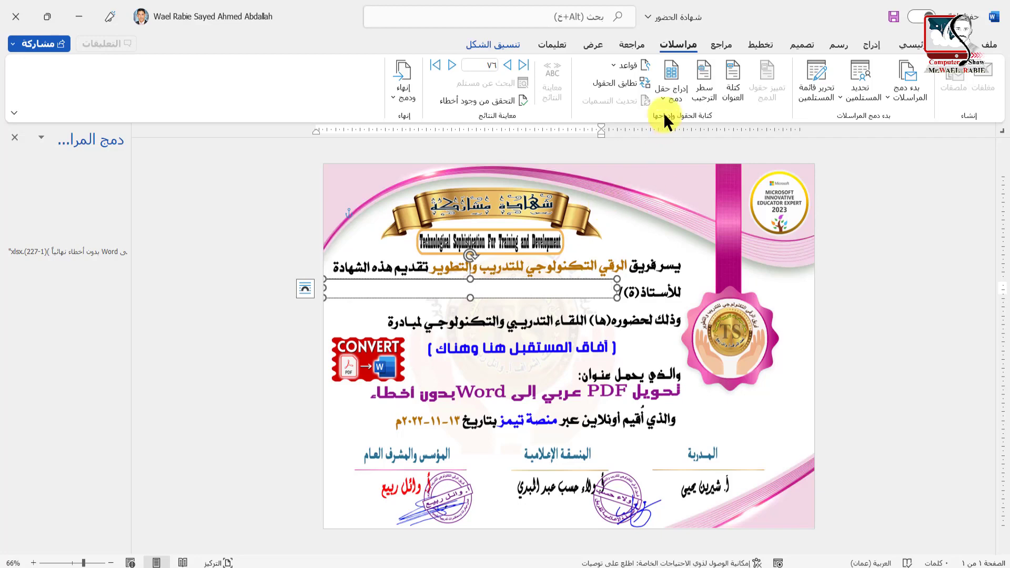
# Step: Insert the الاسم_ثلاثي_باللغة_العربية__بدون_ألقاب_ merge field into the text box and format it in bold Times New Roman, size 40
pyautogui.click(661, 95)
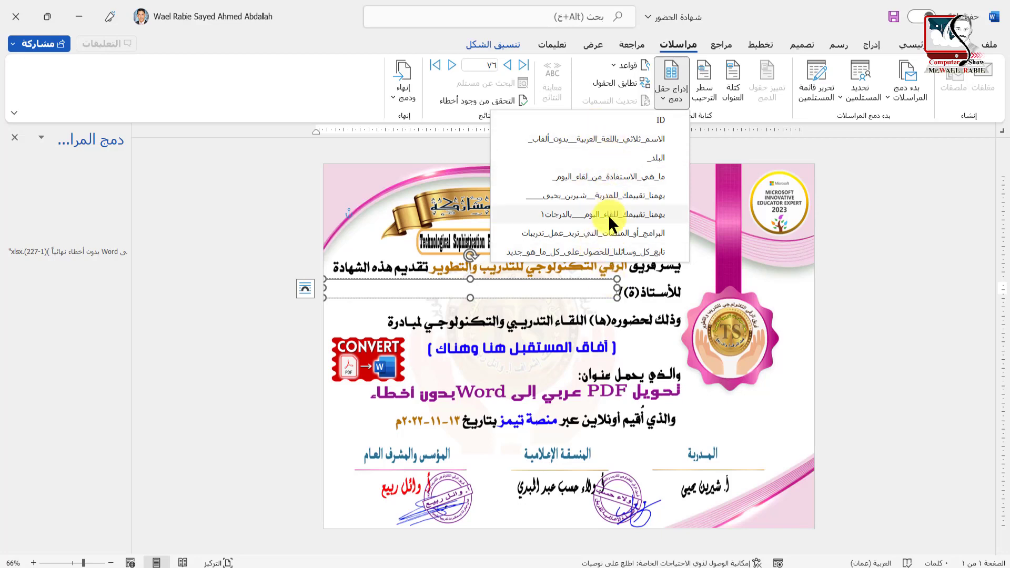
pyautogui.click(625, 138)
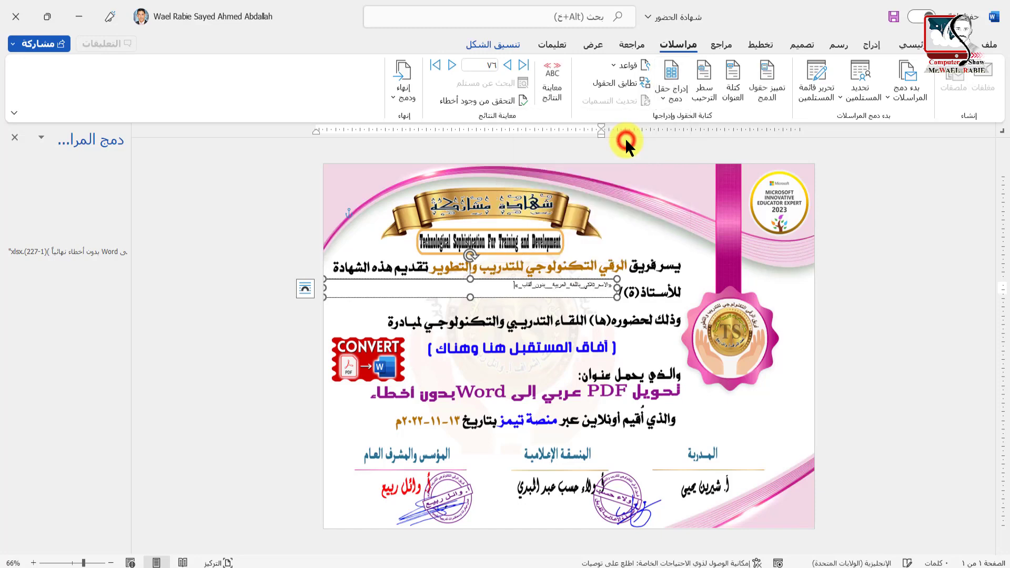
pyautogui.doubleClick(571, 285)
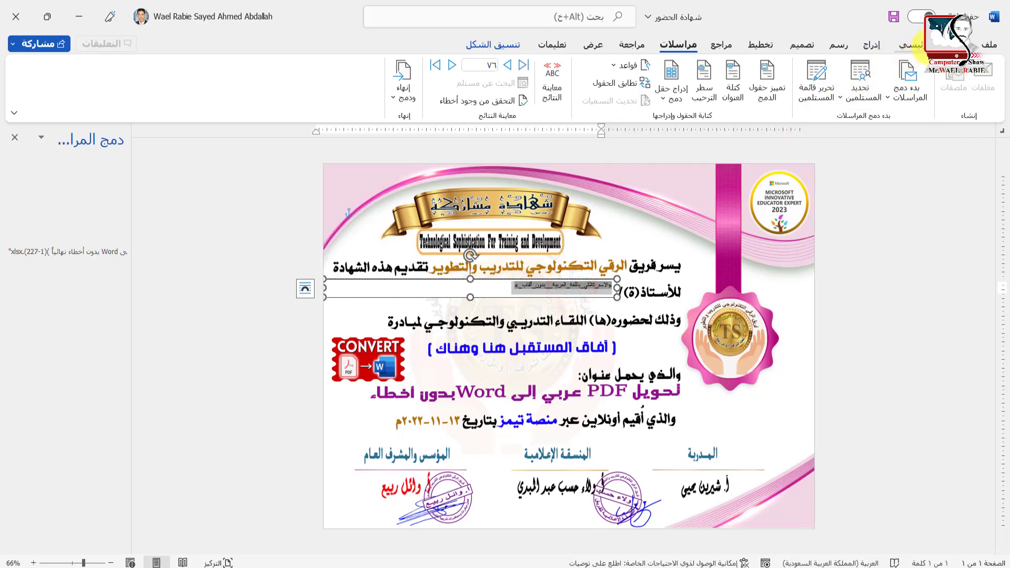
pyautogui.click(913, 44)
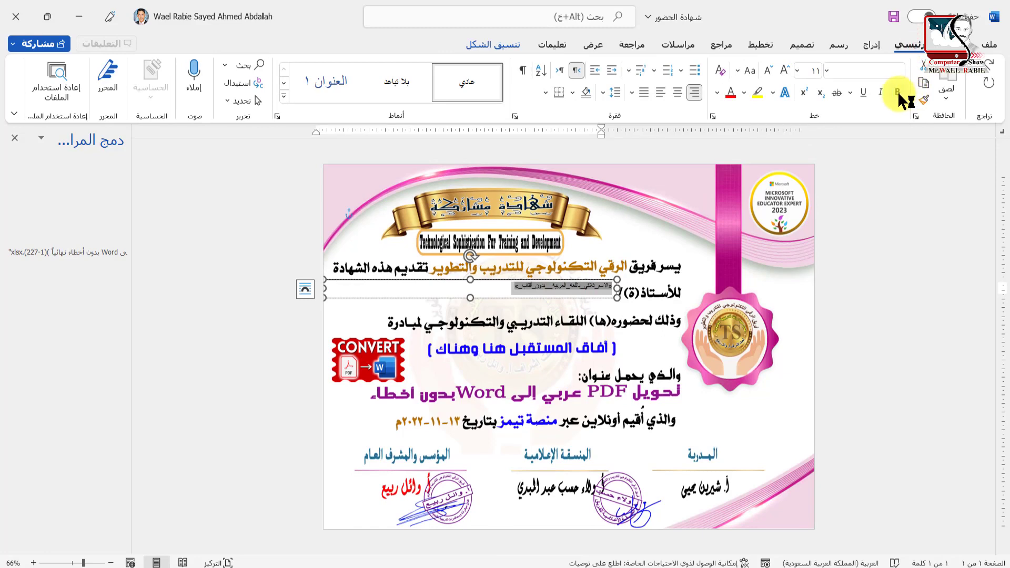
pyautogui.click(827, 71)
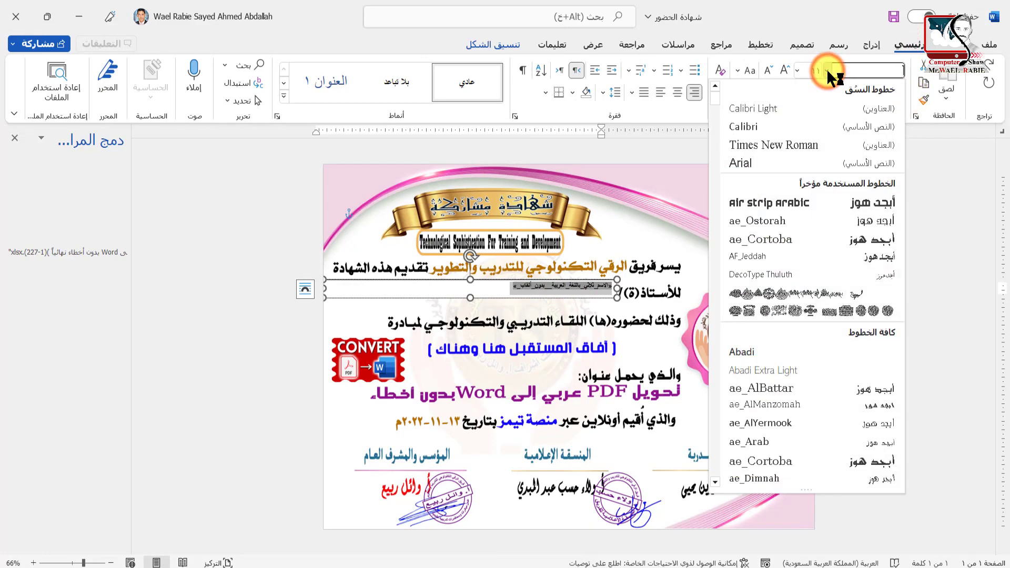
pyautogui.click(800, 145)
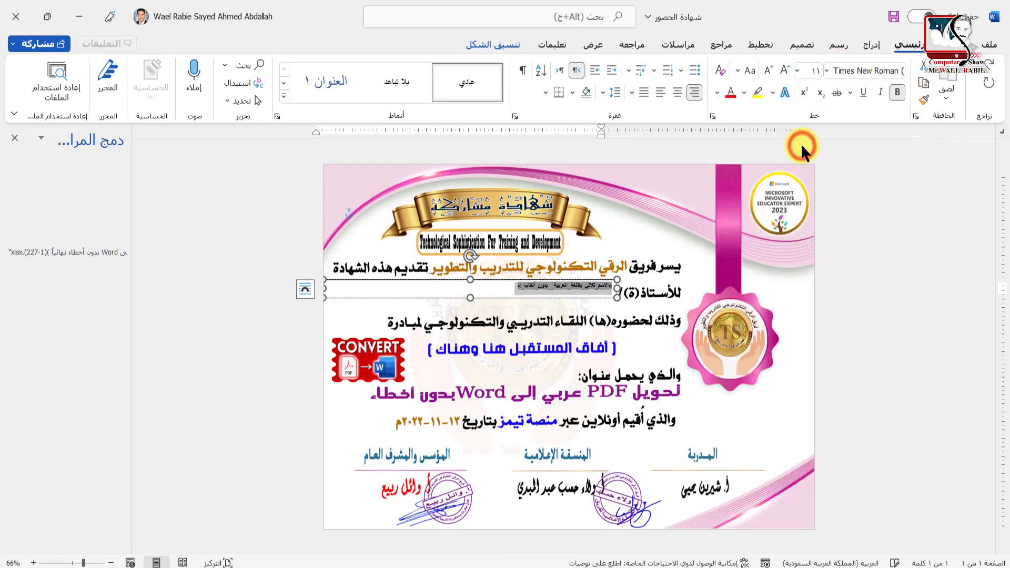
pyautogui.click(797, 71)
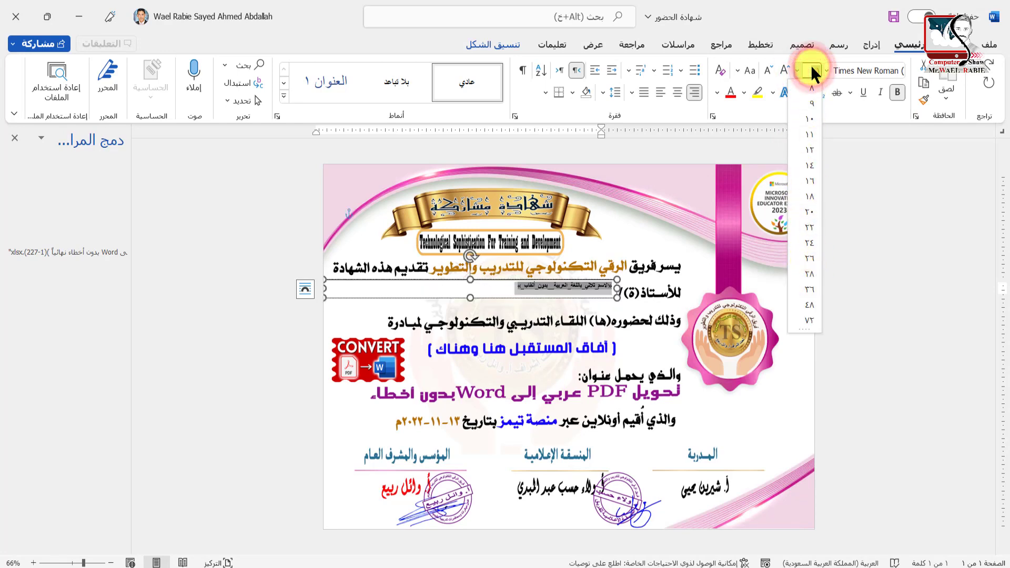
pyautogui.click(856, 156)
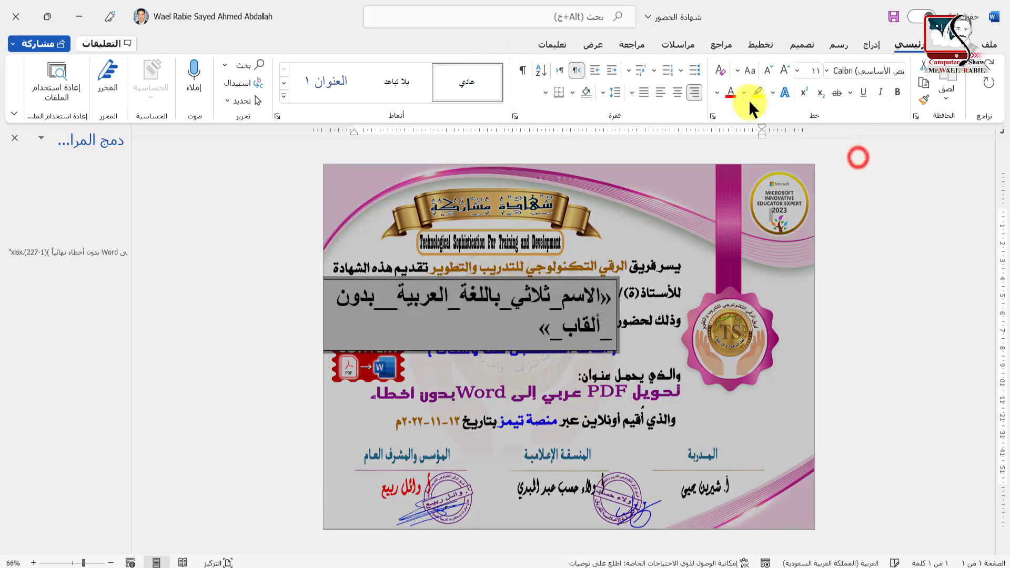
# Step: Colour the merge field text in the text box green and centre it
pyautogui.click(716, 91)
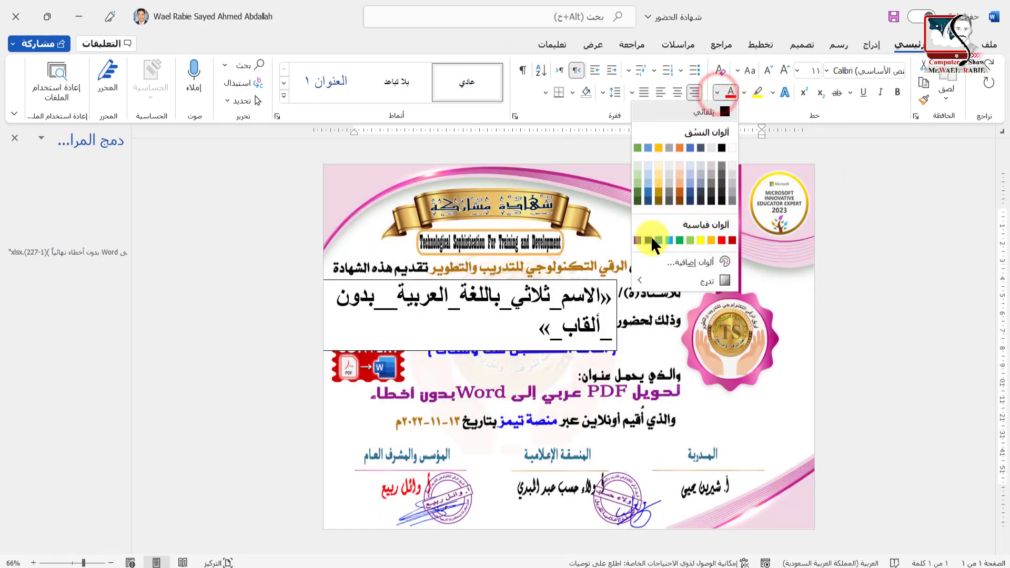
pyautogui.click(679, 240)
pyautogui.click(557, 301)
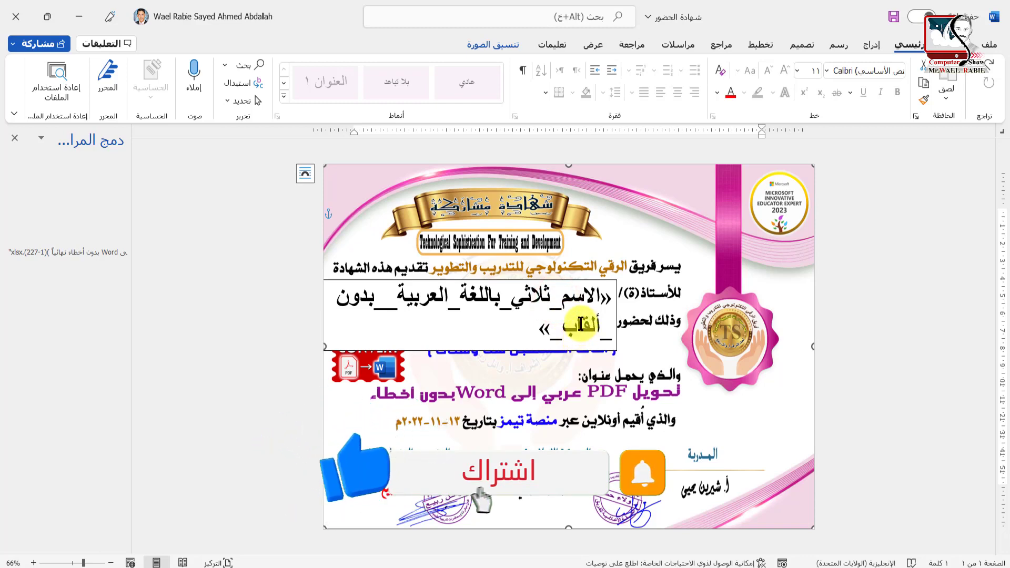
pyautogui.tripleClick(579, 331)
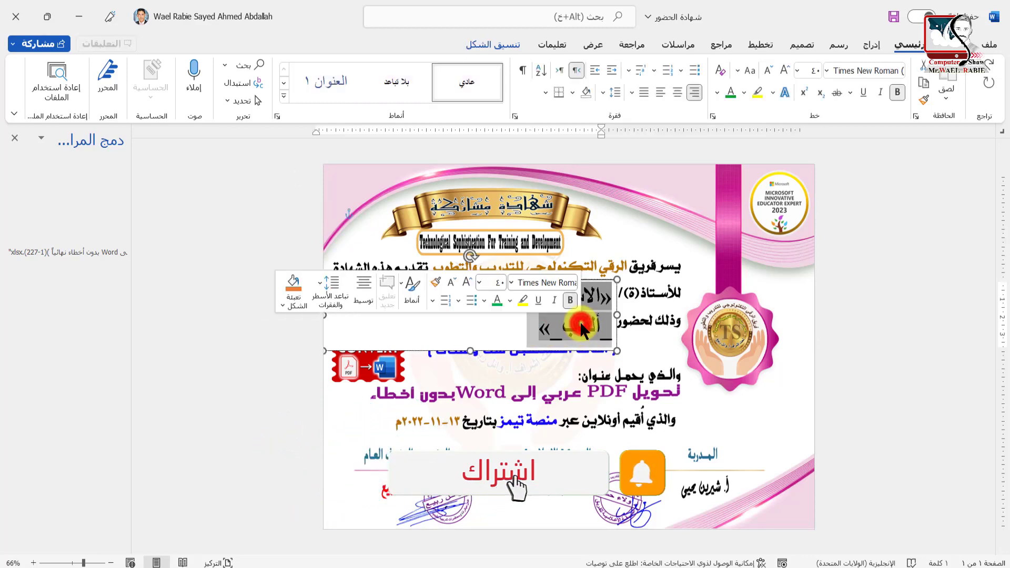
pyautogui.click(730, 90)
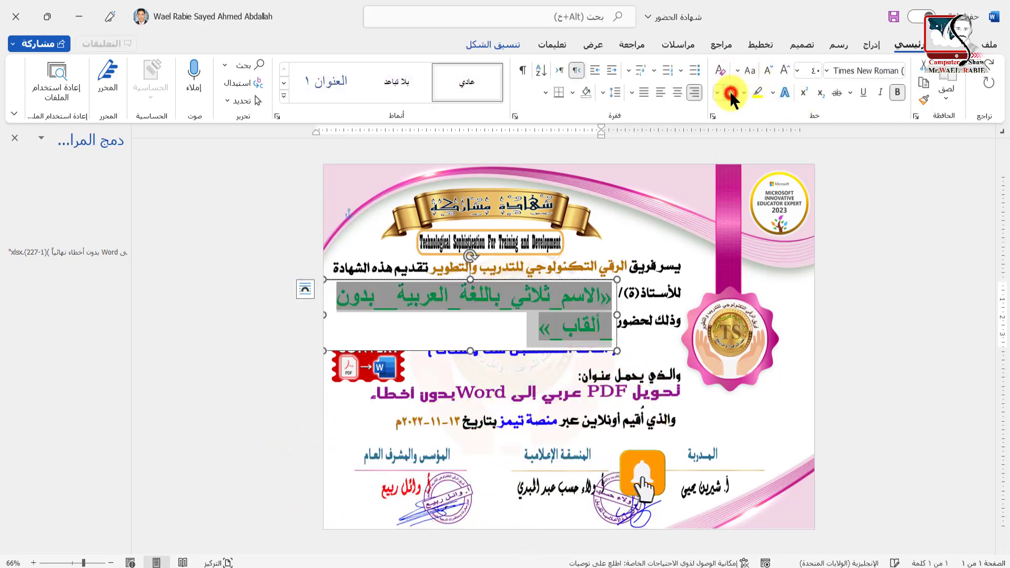
pyautogui.click(677, 92)
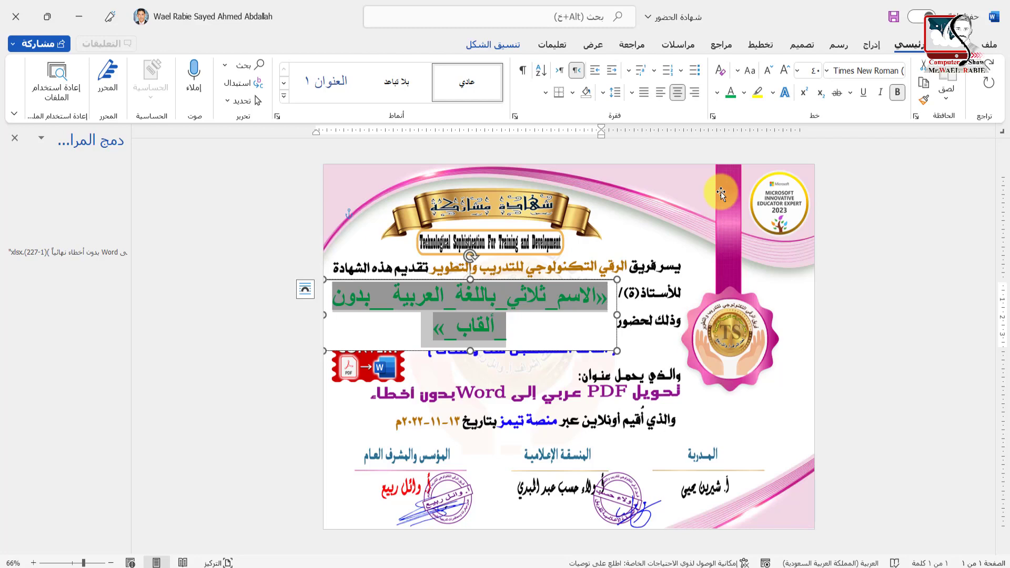
pyautogui.click(681, 46)
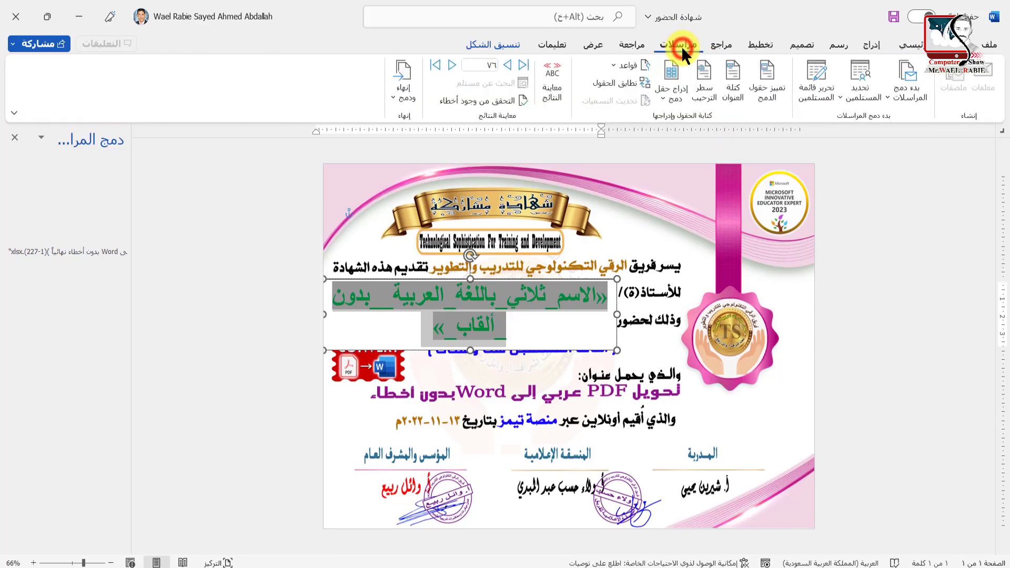
# Step: Preview the mail merge results on the certificate and browse the attendee records backward and forward, ending at the last record
pyautogui.click(555, 85)
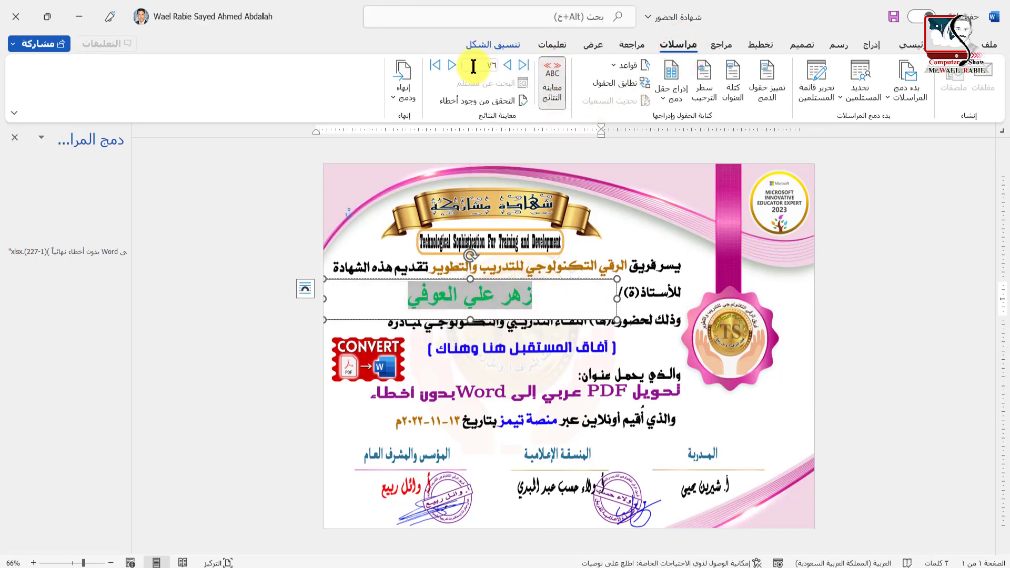
pyautogui.click(507, 64)
pyautogui.click(507, 64)
pyautogui.click(507, 64)
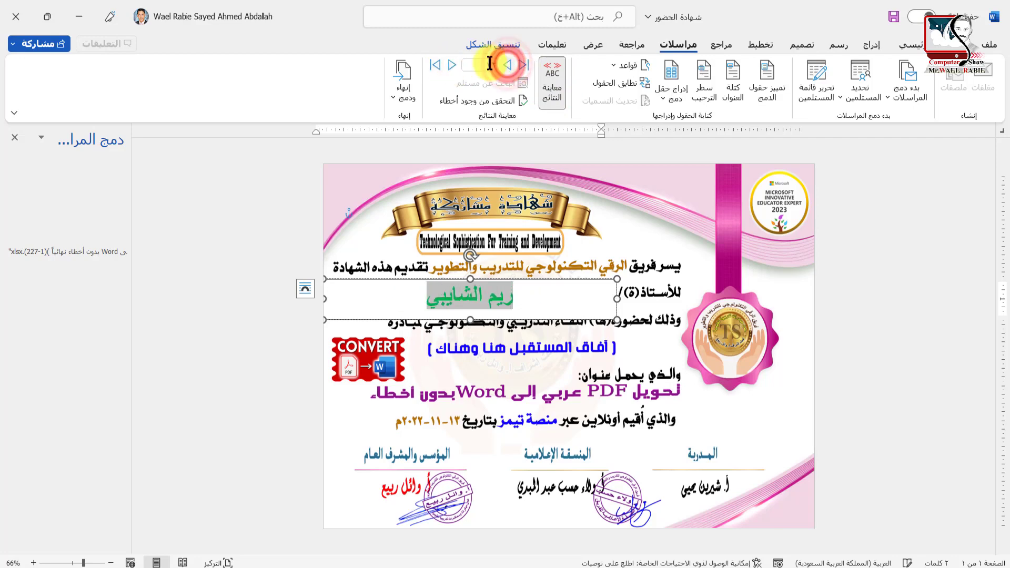
pyautogui.click(450, 64)
pyautogui.click(448, 63)
pyautogui.click(448, 63)
pyautogui.click(448, 63)
pyautogui.click(449, 63)
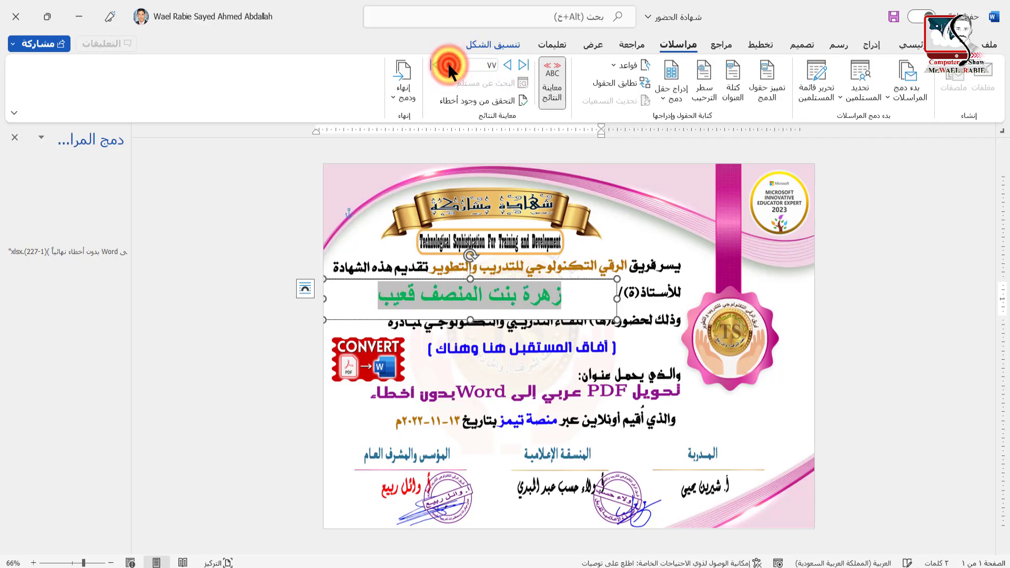
pyautogui.click(448, 63)
pyautogui.click(448, 63)
pyautogui.click(448, 63)
pyautogui.click(449, 63)
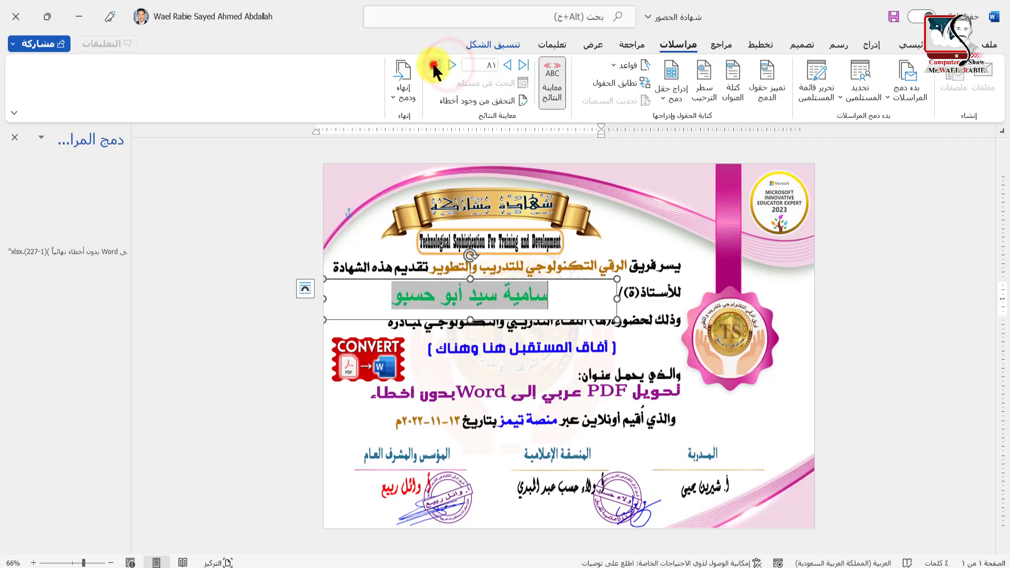
pyautogui.click(433, 63)
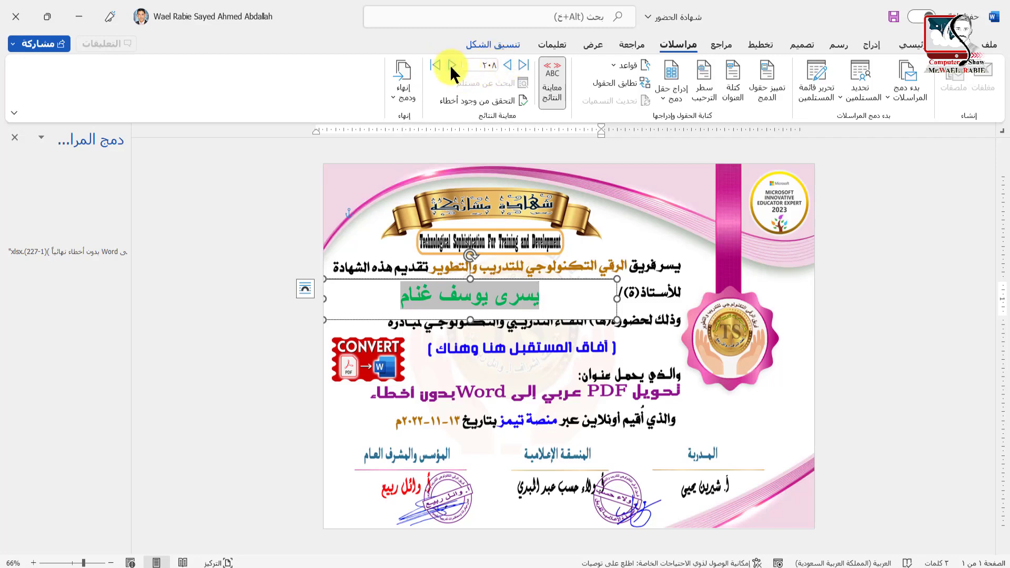
# Step: Browse back from the last record, jump to the first, and check how the names fit on the opening certificates, ending at record 2
pyautogui.click(506, 62)
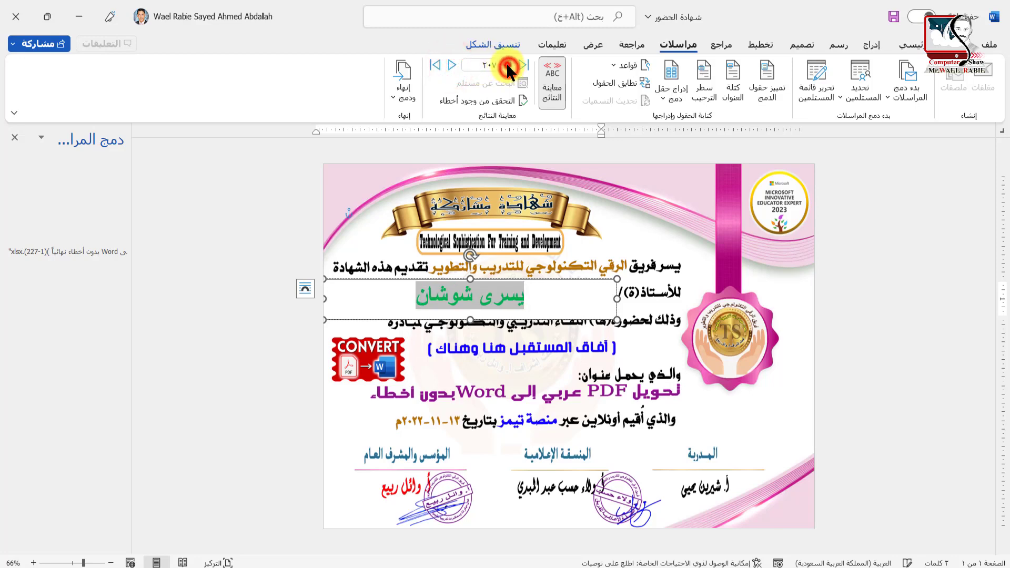
pyautogui.click(506, 62)
pyautogui.click(505, 62)
pyautogui.click(506, 62)
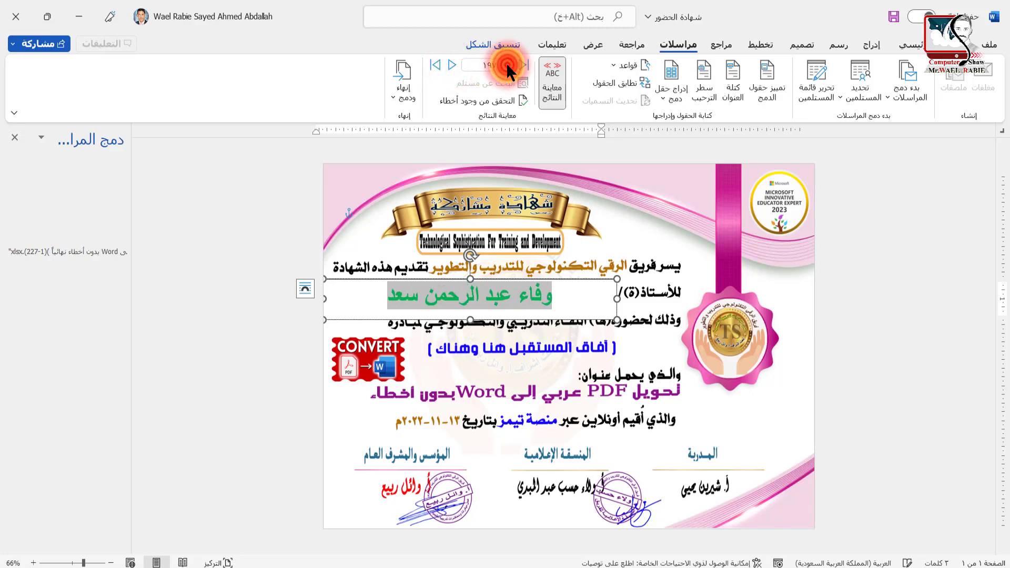
pyautogui.click(506, 62)
pyautogui.click(523, 64)
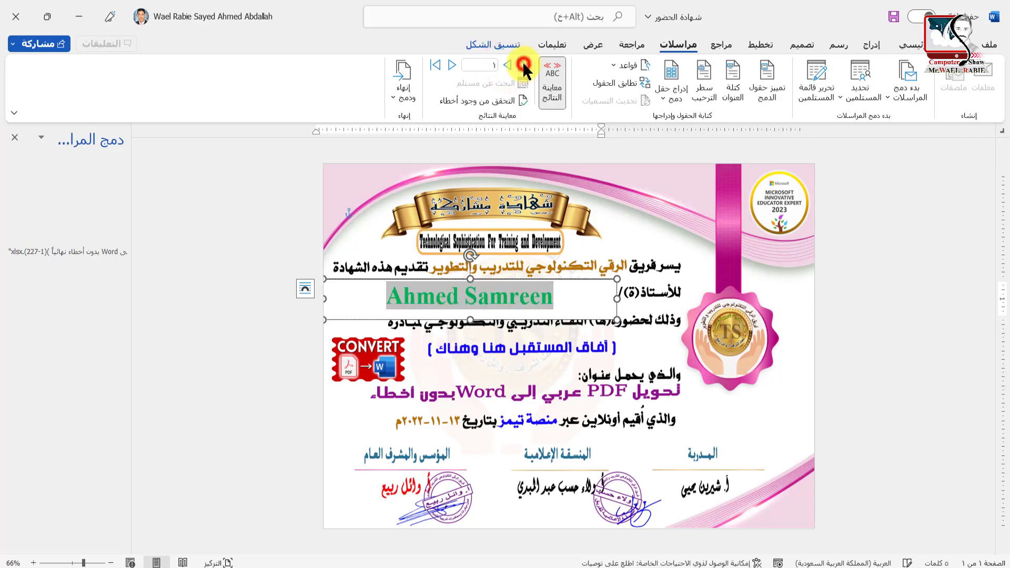
pyautogui.click(450, 64)
pyautogui.click(448, 61)
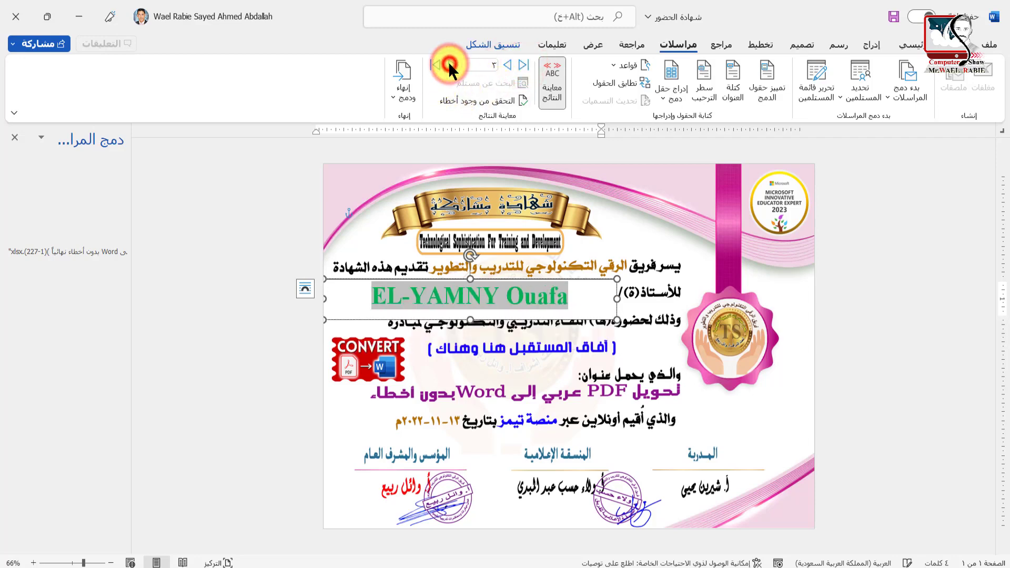
pyautogui.click(508, 65)
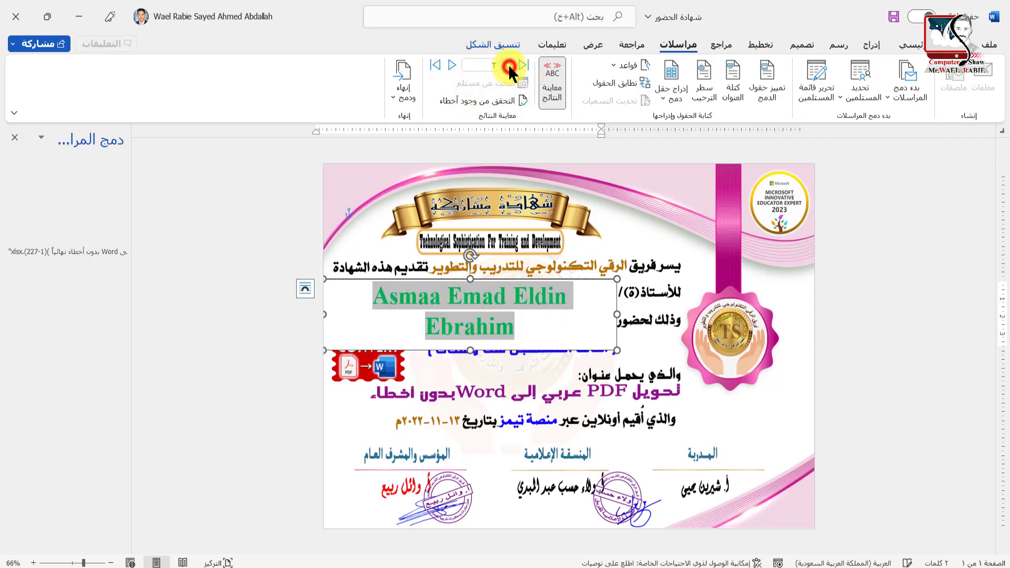
# Step: Set the font size of the merged name in the text box to 38
pyautogui.click(491, 322)
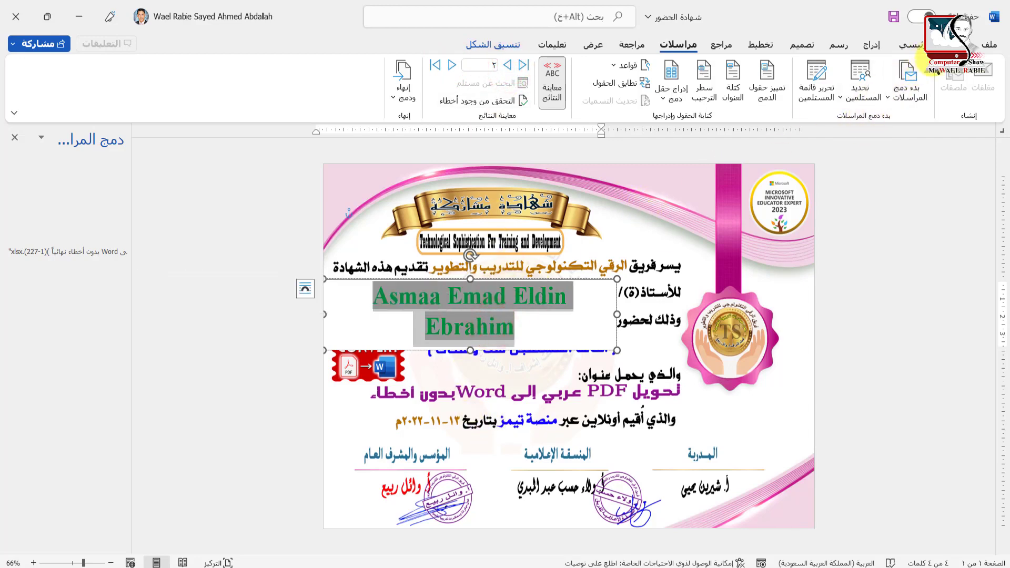
pyautogui.click(908, 45)
pyautogui.click(808, 71)
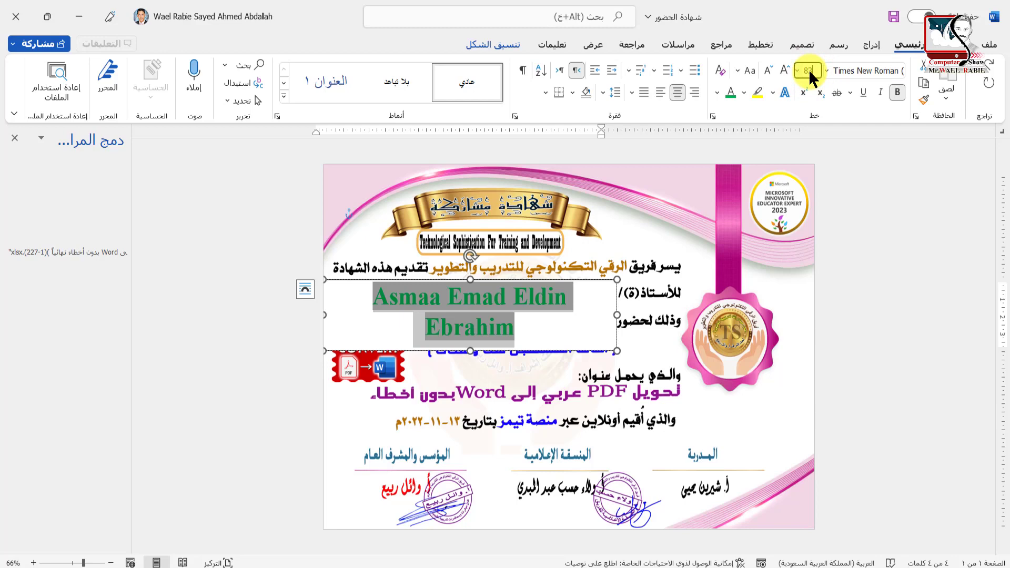
pyautogui.write('38')
pyautogui.press('Return')
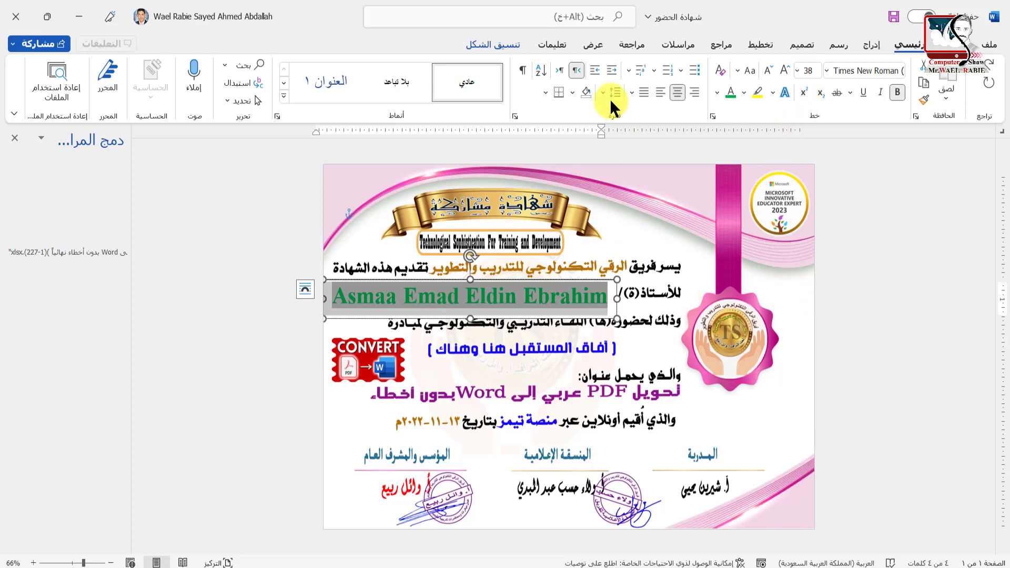
# Step: Check the name's fit at the new size by previewing the certificates from record 1 through record 17
pyautogui.click(678, 43)
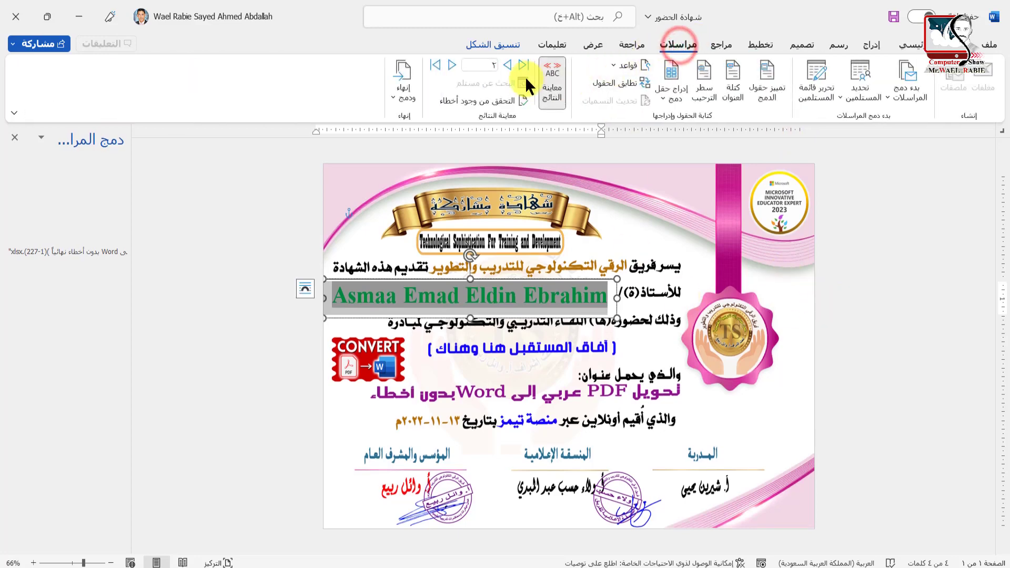
pyautogui.click(507, 62)
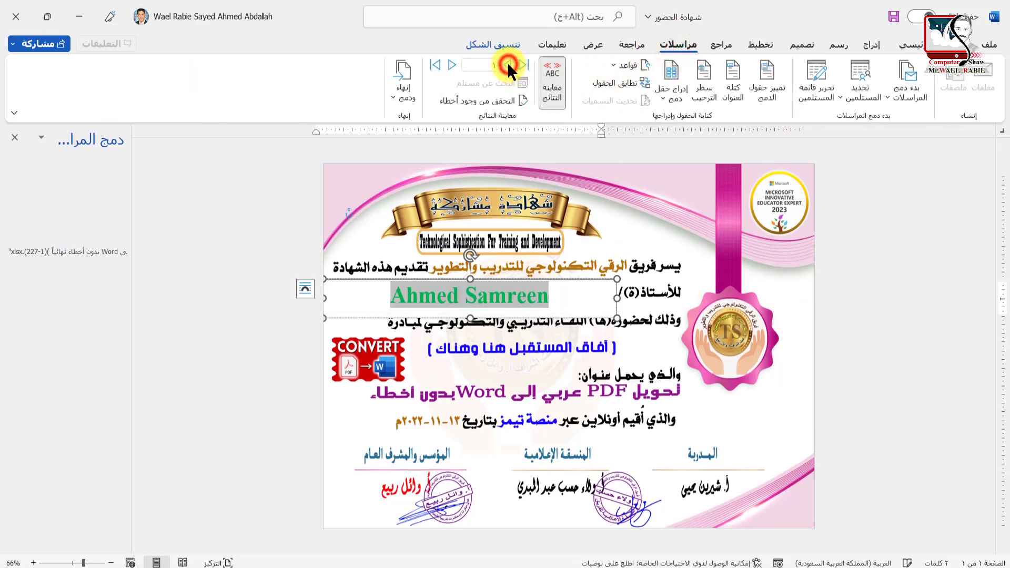
pyautogui.click(451, 63)
pyautogui.click(450, 62)
pyautogui.click(450, 62)
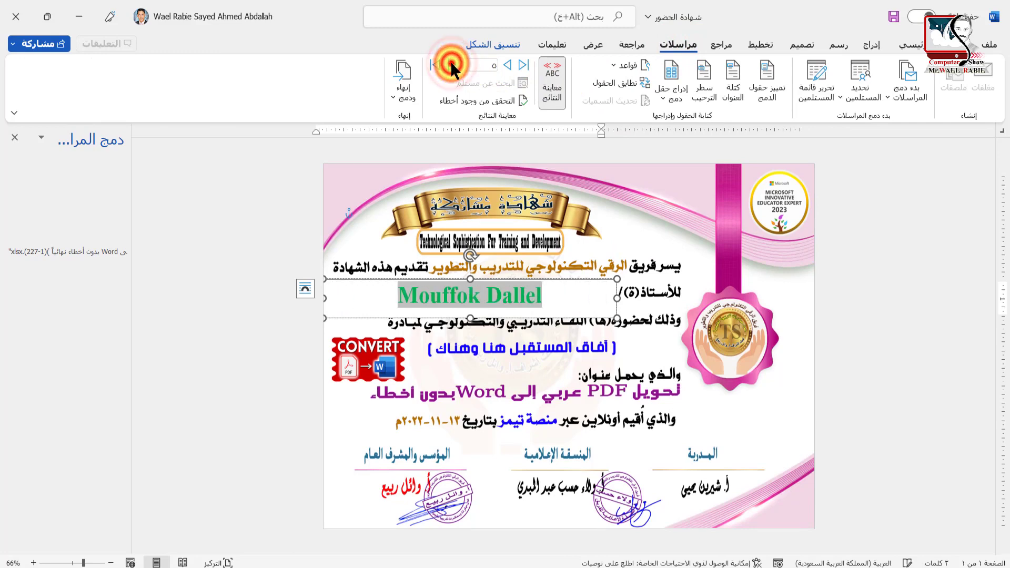
pyautogui.click(450, 62)
pyautogui.click(450, 62)
pyautogui.click(451, 62)
pyautogui.click(450, 62)
pyautogui.click(450, 62)
pyautogui.click(450, 62)
pyautogui.click(450, 62)
pyautogui.click(450, 62)
pyautogui.click(450, 62)
pyautogui.click(451, 62)
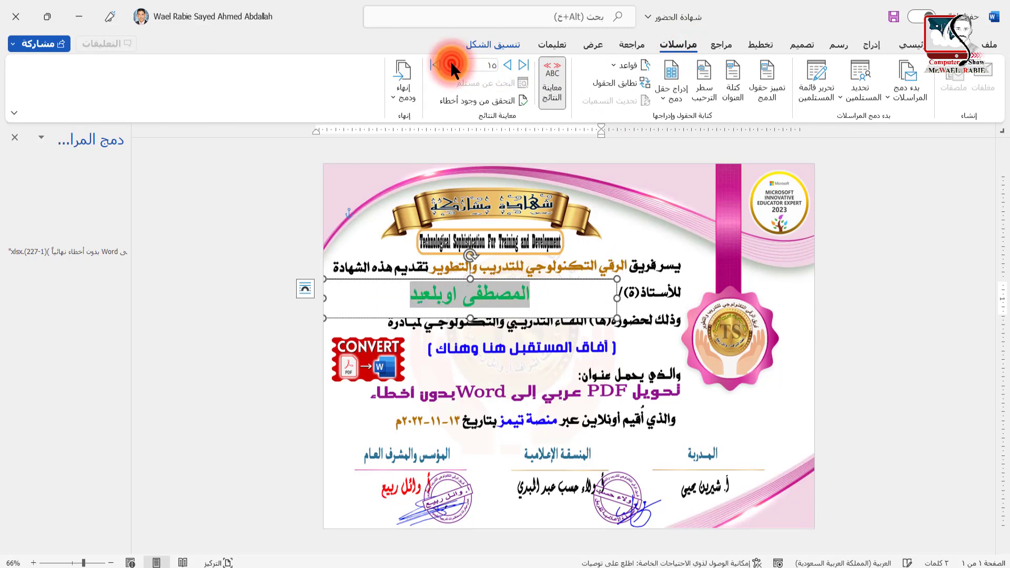
pyautogui.click(450, 62)
pyautogui.click(450, 62)
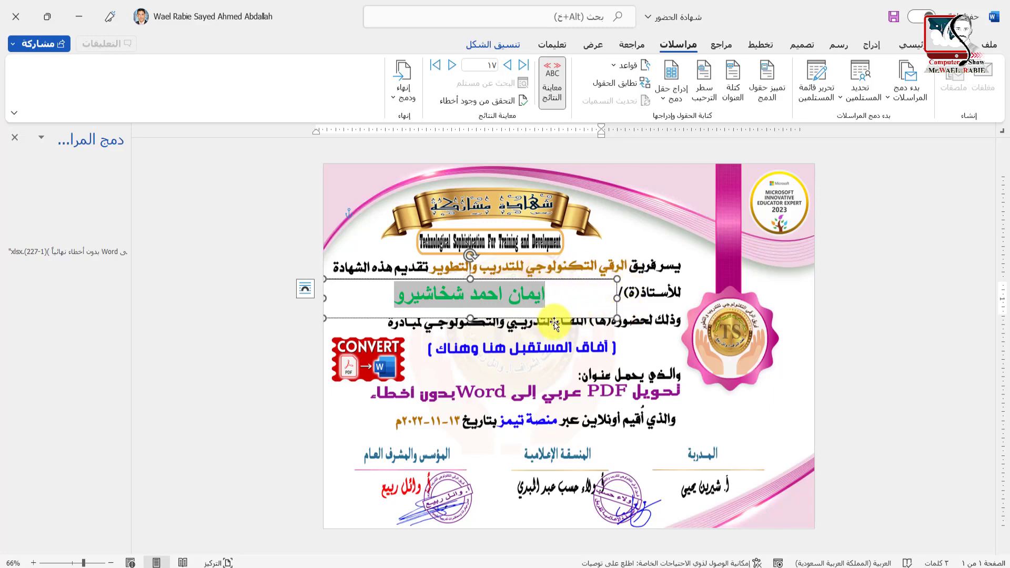
# Step: Remove the fill and the outline from the name text box
pyautogui.click(592, 283)
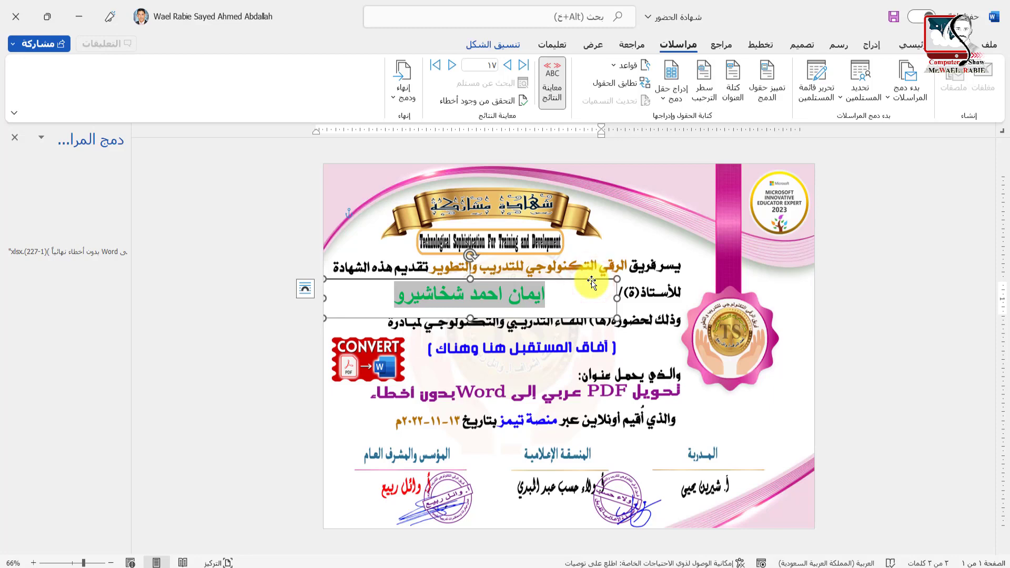
pyautogui.click(494, 43)
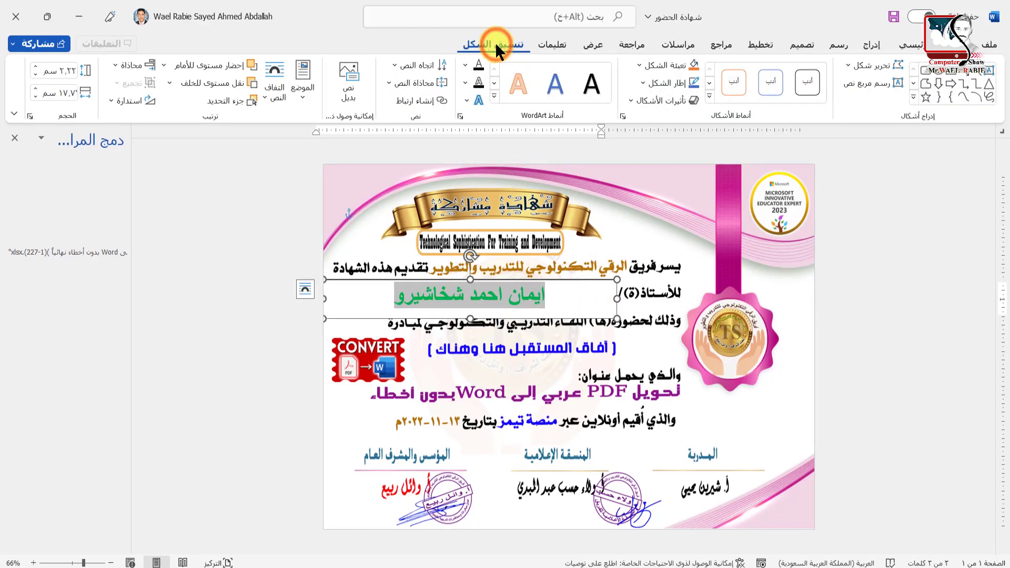
pyautogui.click(638, 63)
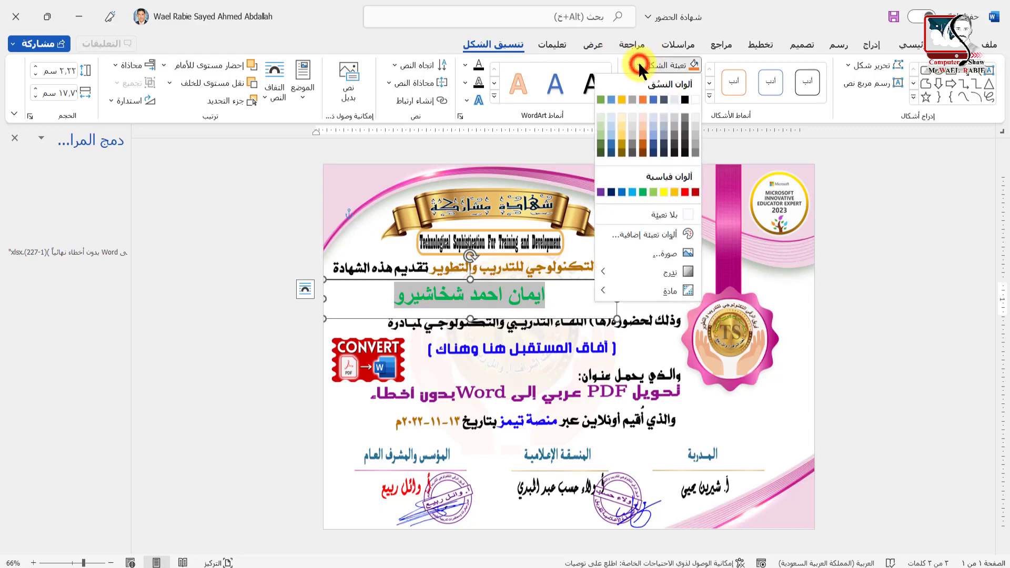
pyautogui.click(673, 214)
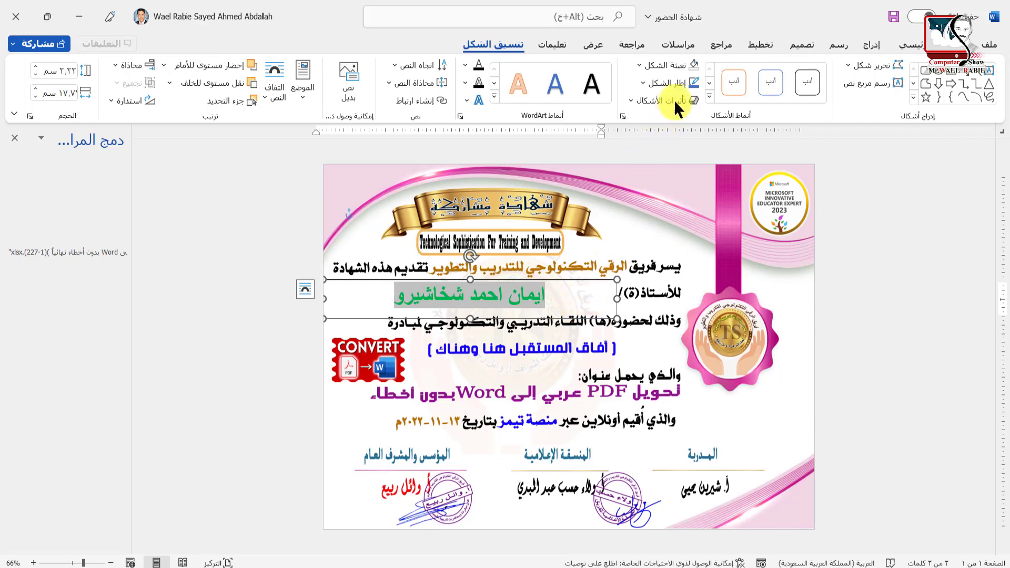
pyautogui.click(642, 83)
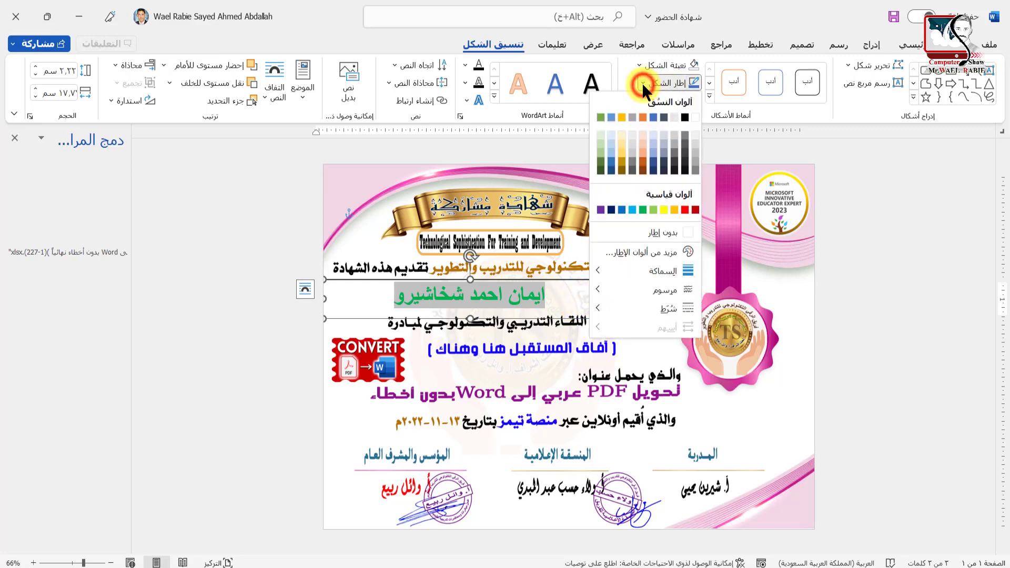
pyautogui.click(664, 232)
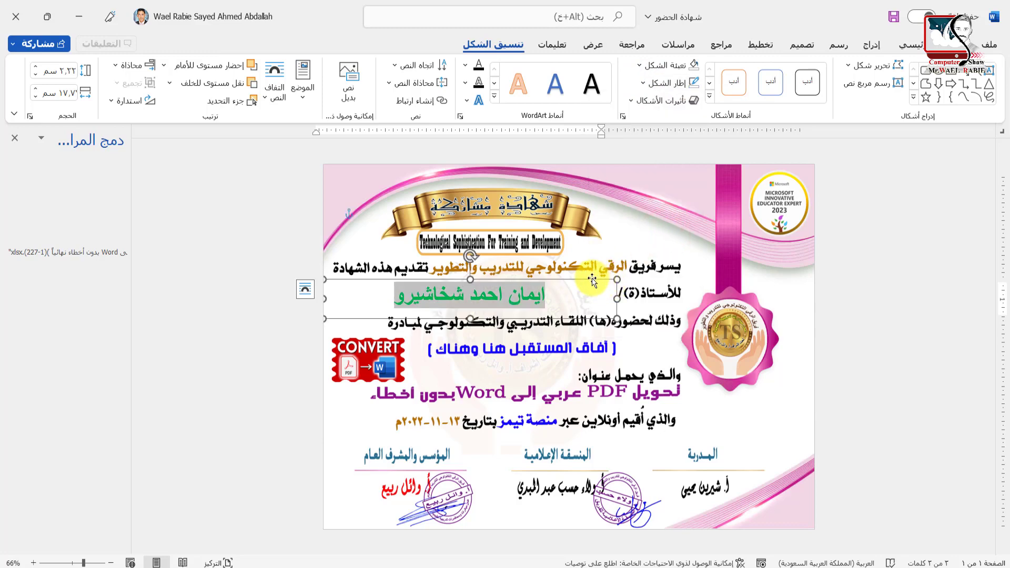
# Step: Nudge the name text box slightly to line it up with the للأستاذ(ة)/ line, and deselect it
pyautogui.moveTo(592, 279); pyautogui.dragTo(593, 281)
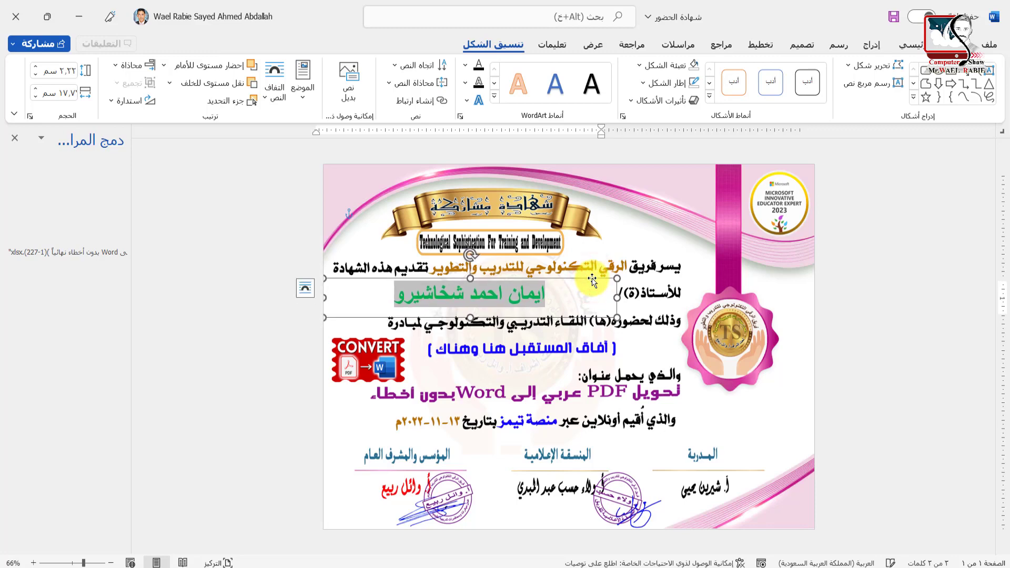
pyautogui.press('Down')
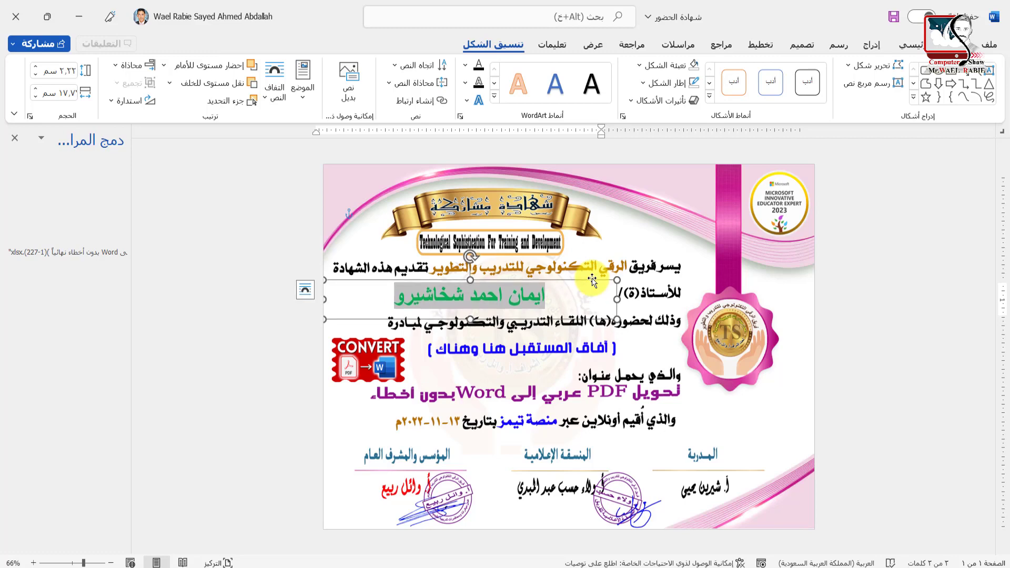
pyautogui.click(531, 293)
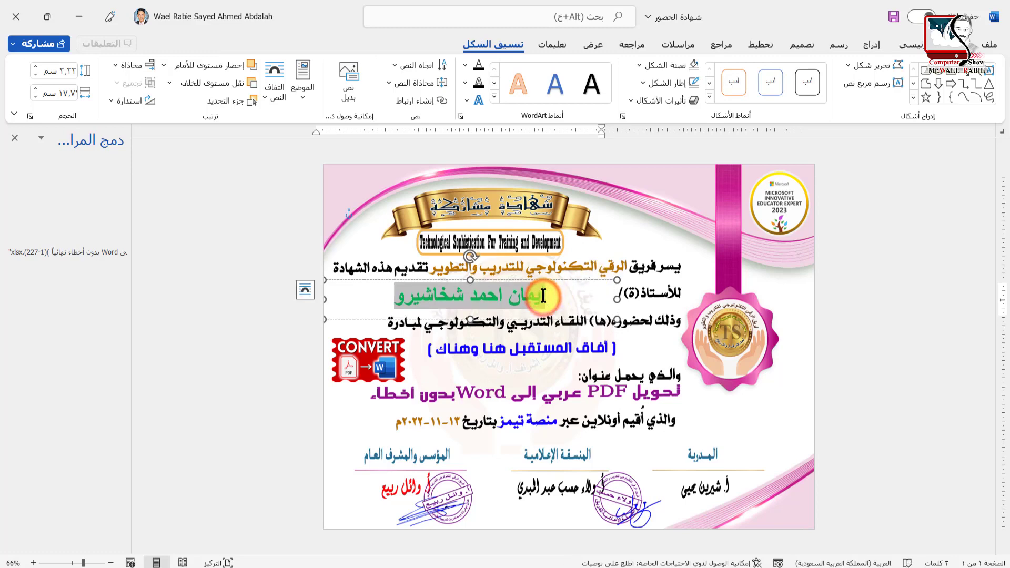
pyautogui.click(846, 299)
pyautogui.click(482, 294)
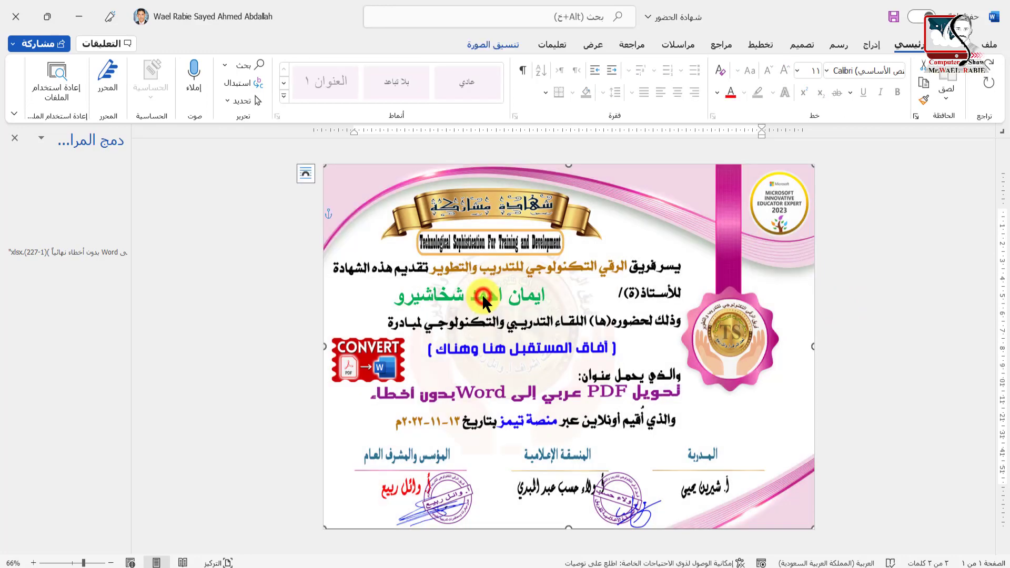
# Step: Finish the merge by printing all records to the Microsoft Print to PDF printer, one copy of every page
pyautogui.click(674, 43)
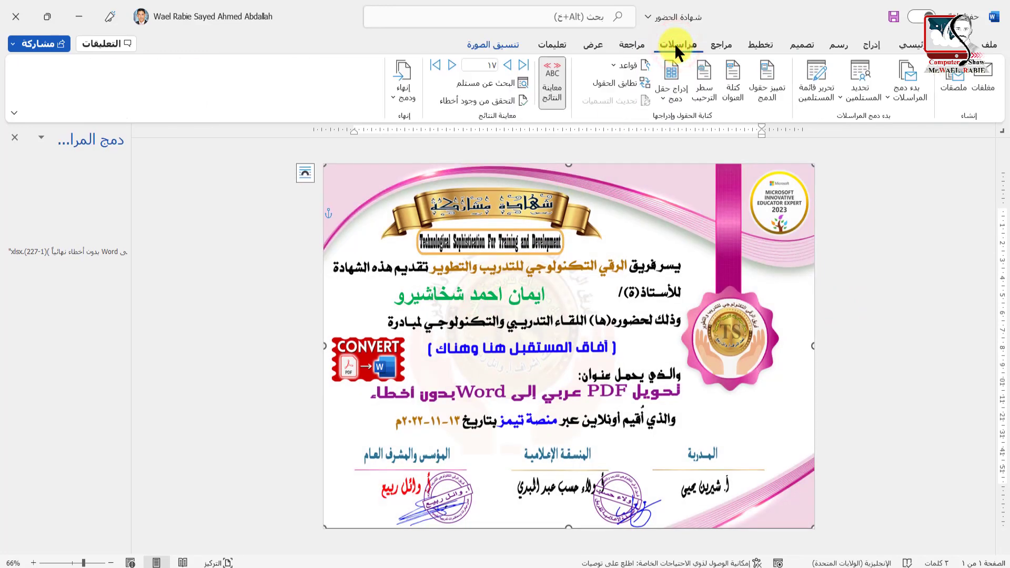
pyautogui.click(390, 97)
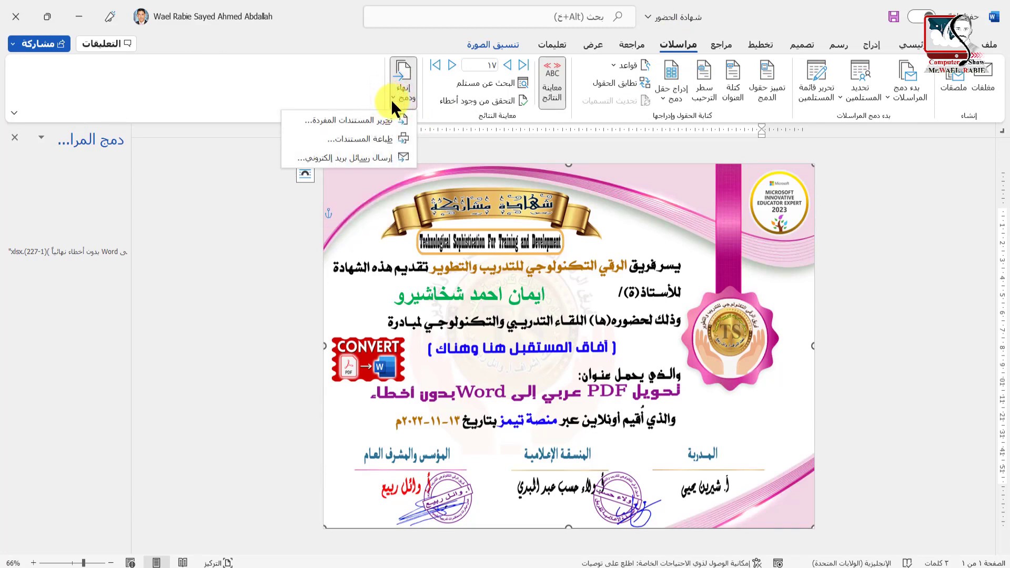
pyautogui.click(355, 138)
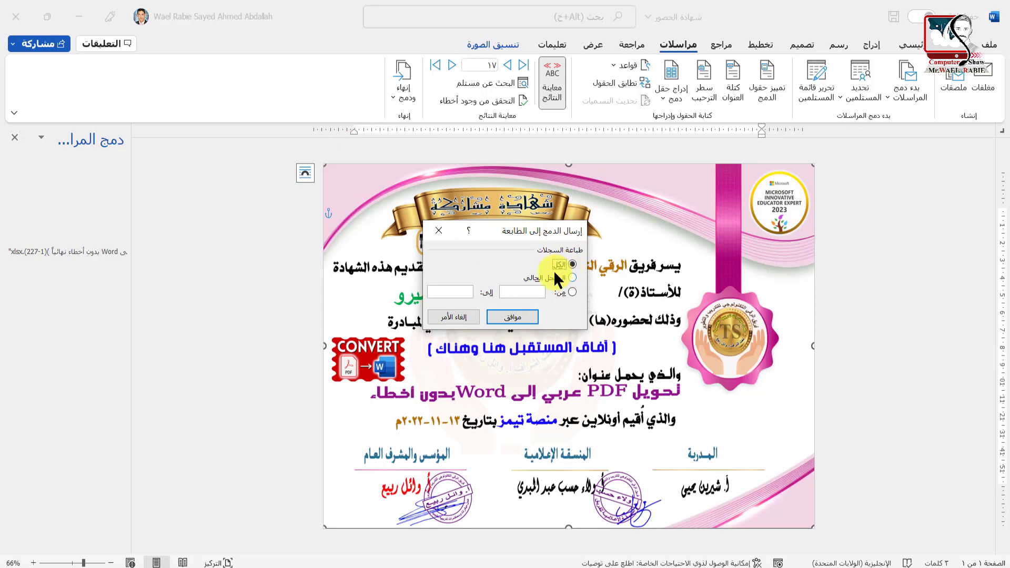
pyautogui.click(511, 317)
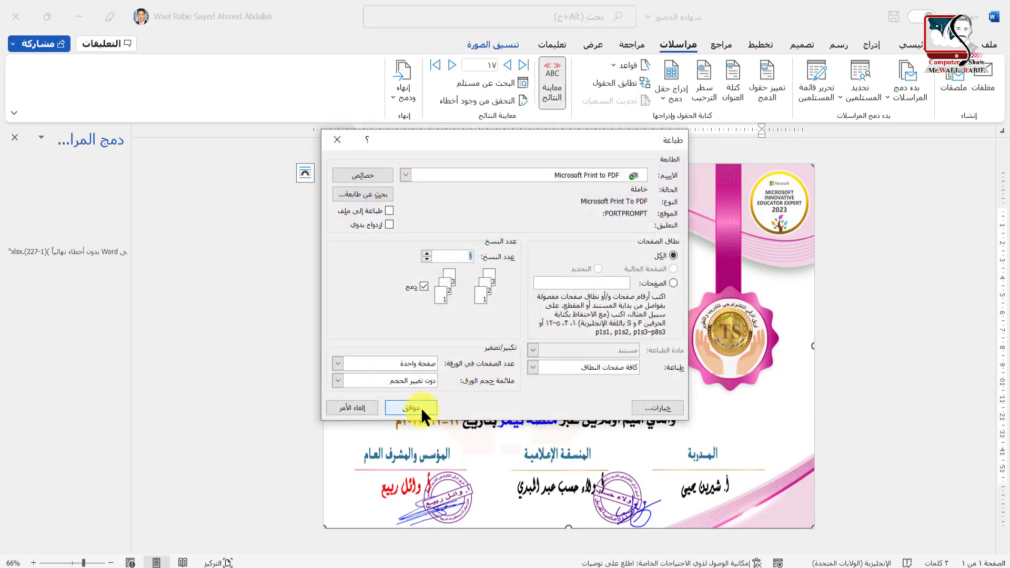
pyautogui.click(411, 408)
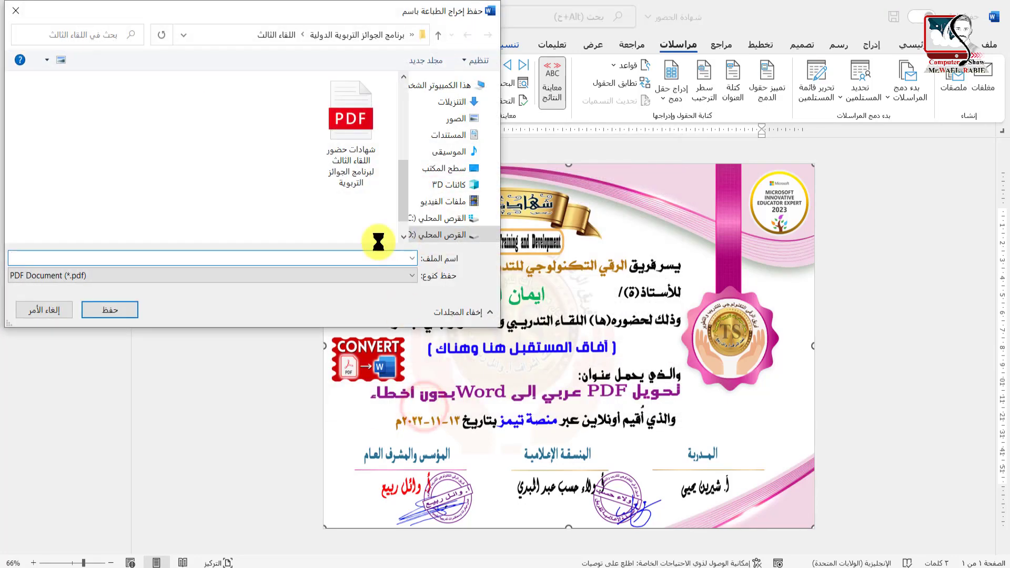
# Step: Name the output PDF file "شهادات حضور محاضرة تحويل PDF عربي إلى Word بدون أخطاء"
pyautogui.click(282, 255)
pyautogui.write('ش')
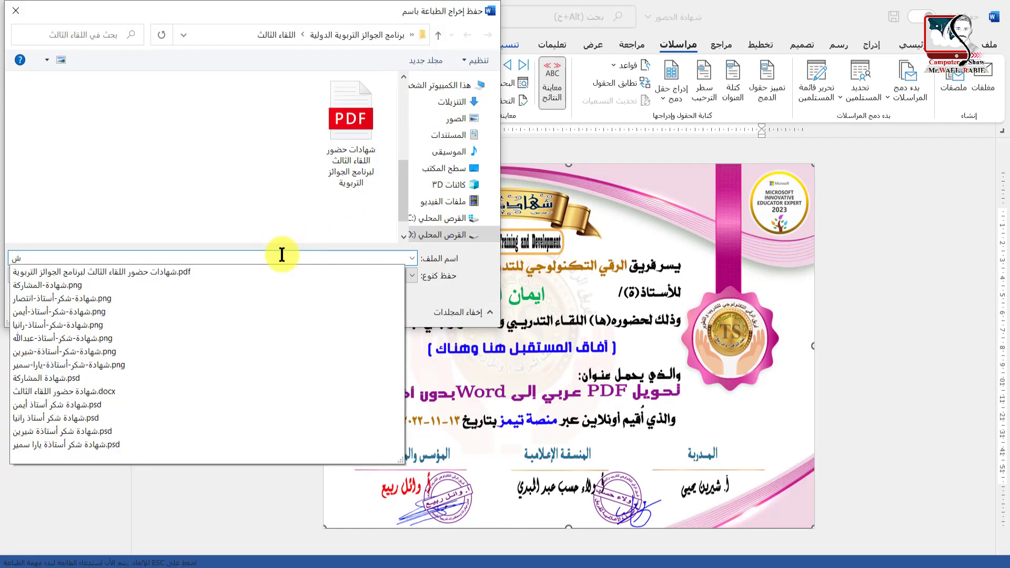
pyautogui.write('هادات')
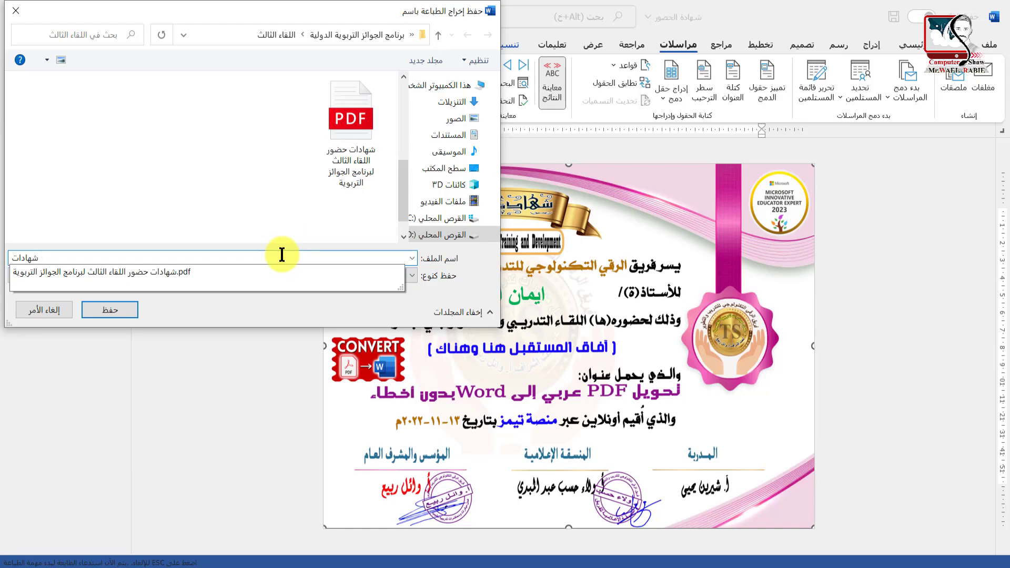
pyautogui.write(' حضور م')
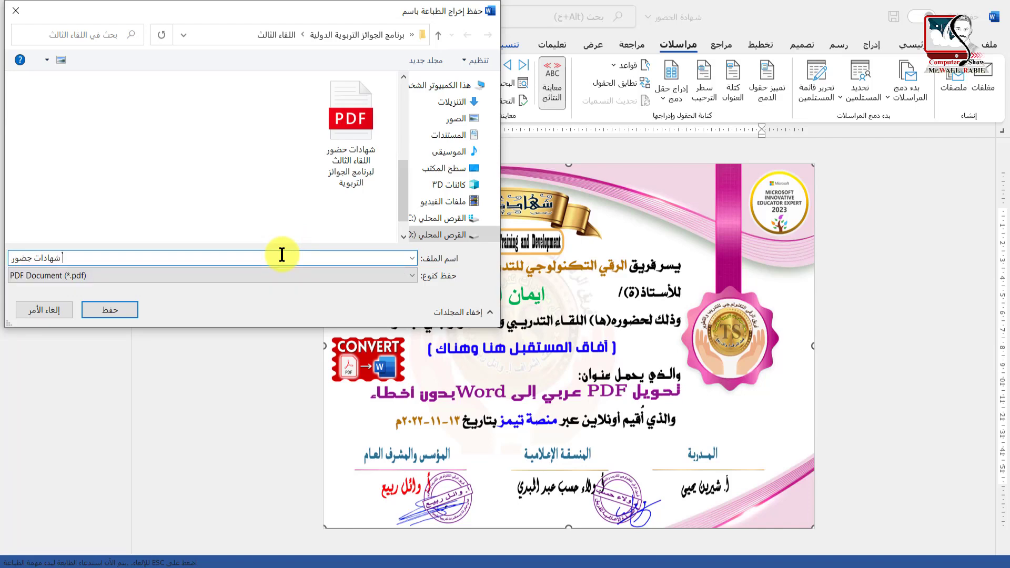
pyautogui.write('حاضرة تحويل PDF')
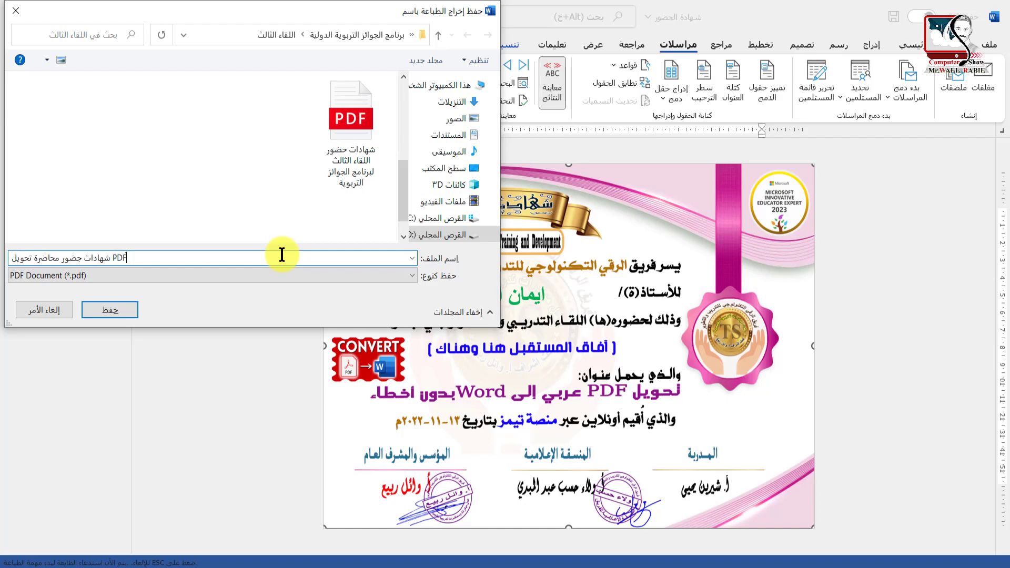
pyautogui.write(' عربي إلى Word بدون أخطاء')
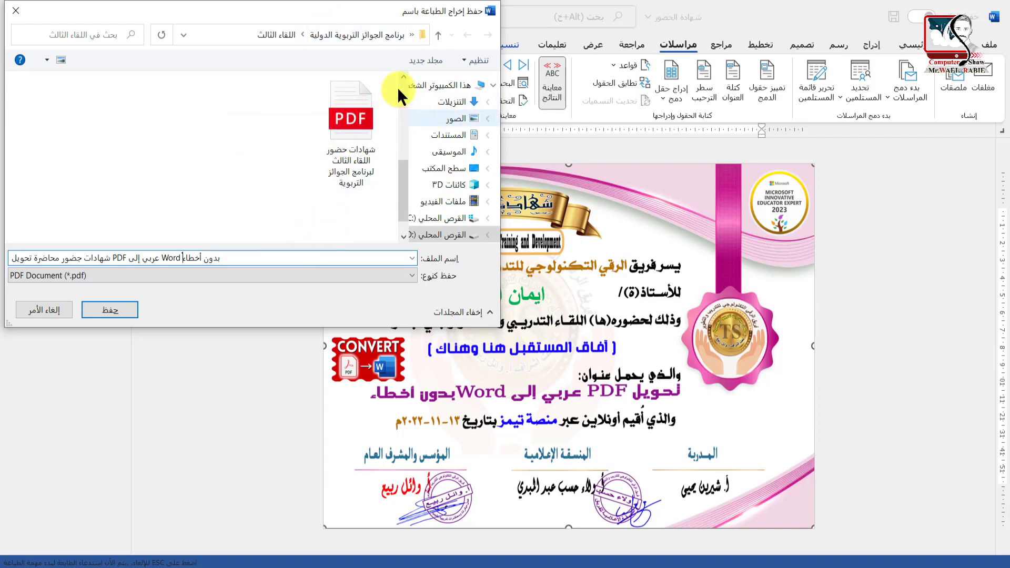
# Step: Save the PDF in the الشهادات folder inside lecture folder 12 of الفريق ٢٠٢٣
pyautogui.click(371, 34)
pyautogui.click(383, 37)
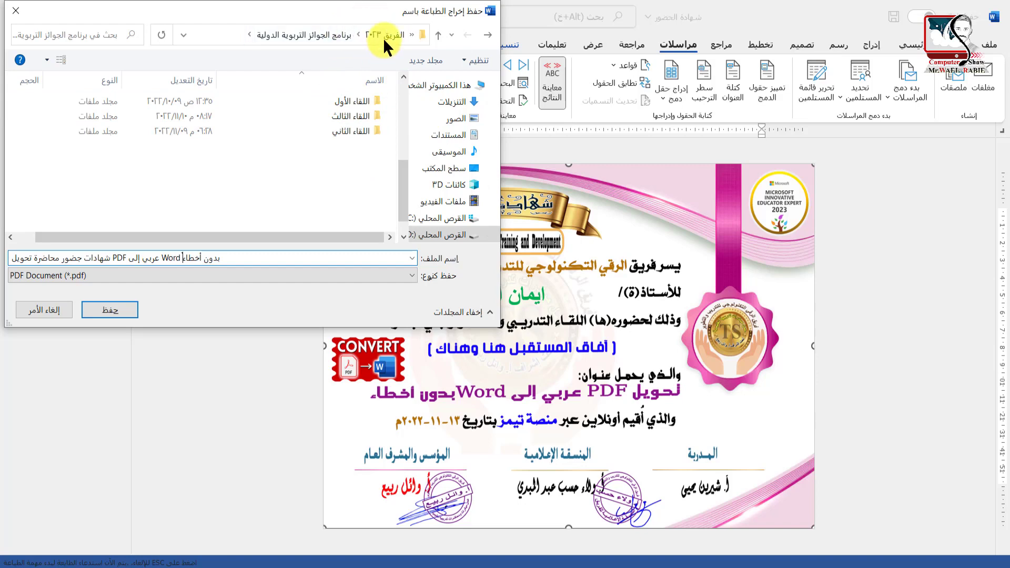
pyautogui.scroll(-1, 195, 184)
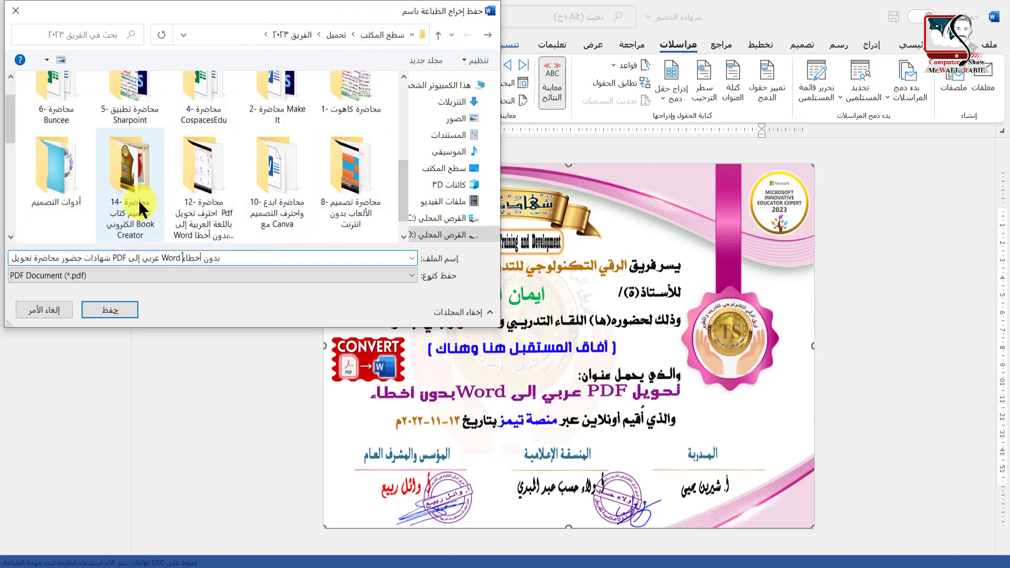
pyautogui.doubleClick(207, 185)
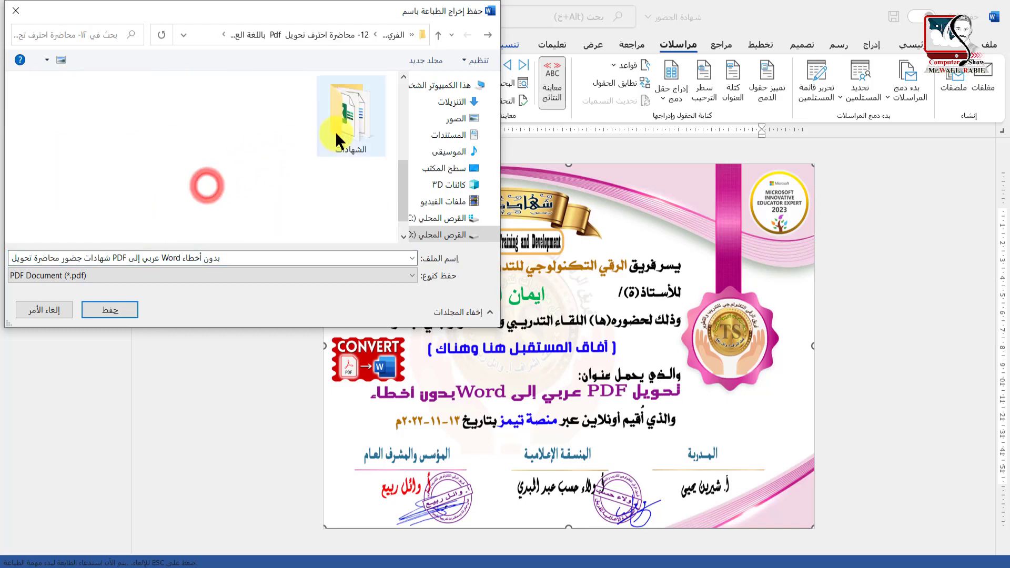
pyautogui.click(340, 132)
pyautogui.doubleClick(340, 131)
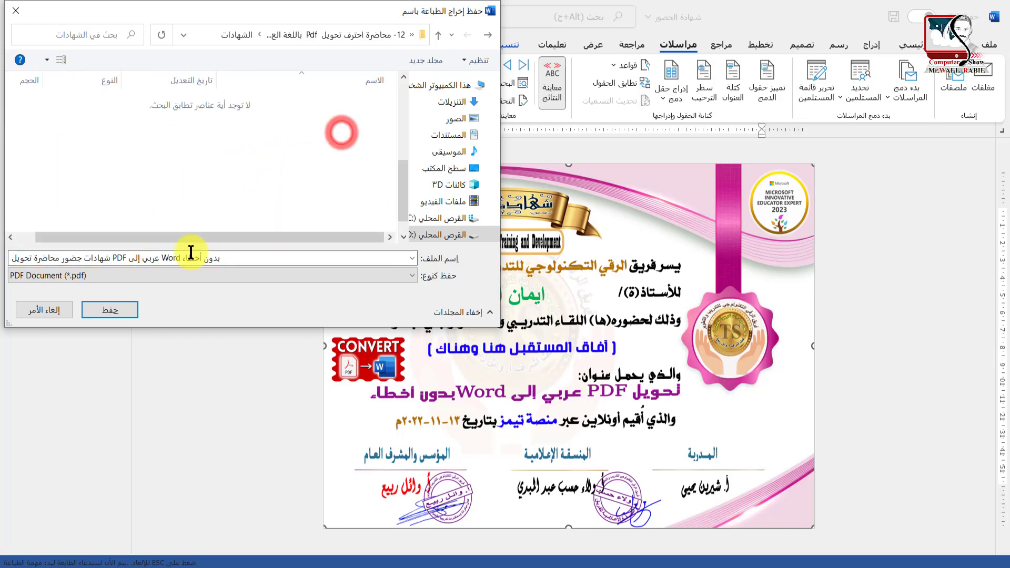
pyautogui.click(121, 310)
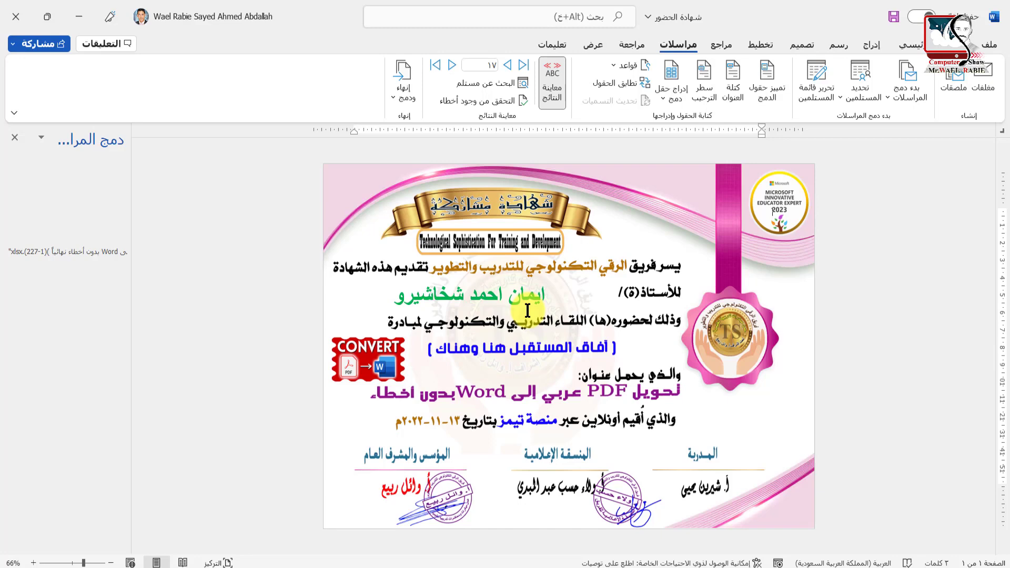
# Step: Save the certificate document and close Word
pyautogui.click(990, 46)
pyautogui.click(971, 199)
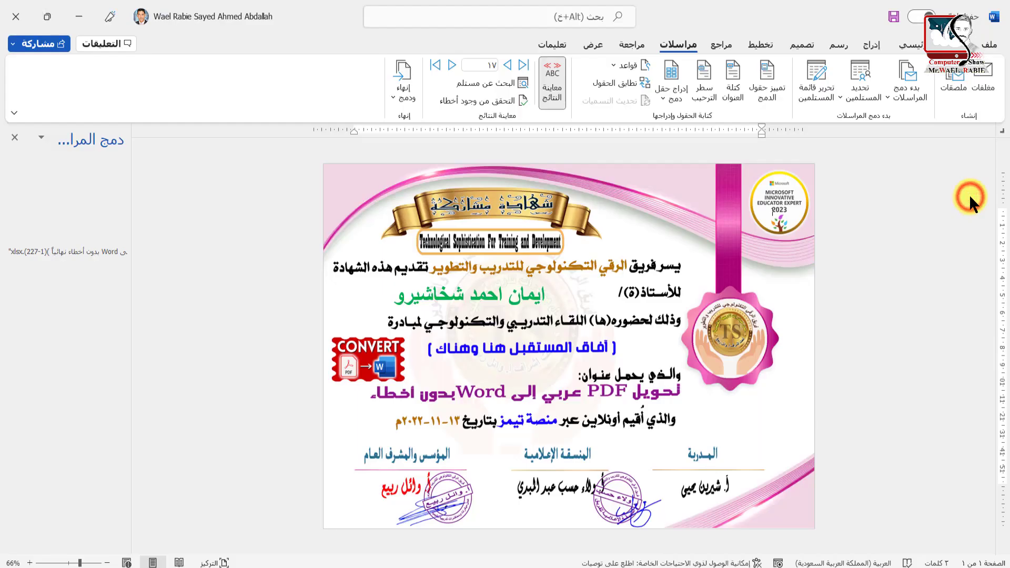
pyautogui.click(16, 16)
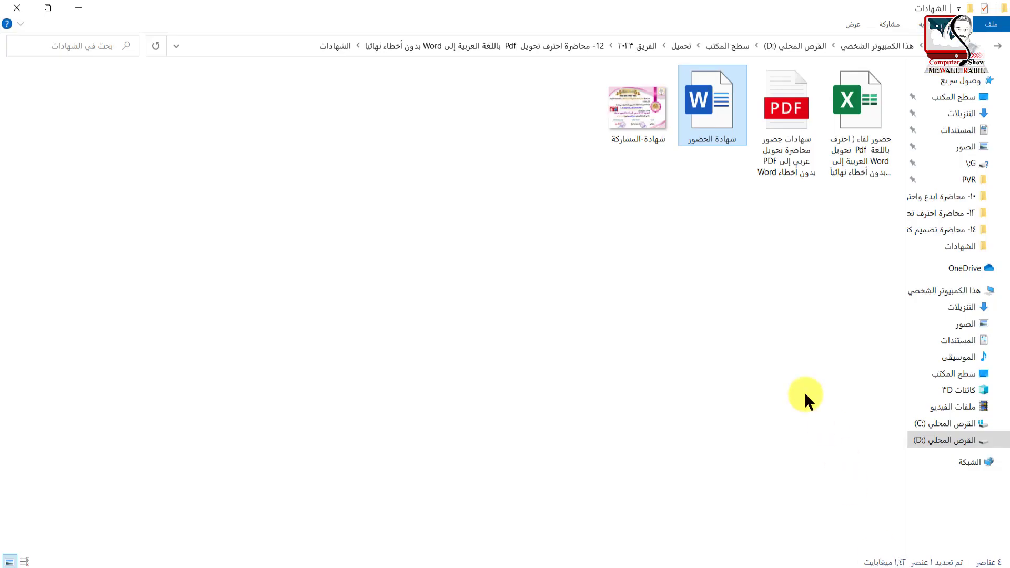
# Step: Refresh the الشهادات folder in File Explorer and open the merged certificates PDF
pyautogui.rightClick(650, 279)
pyautogui.click(629, 336)
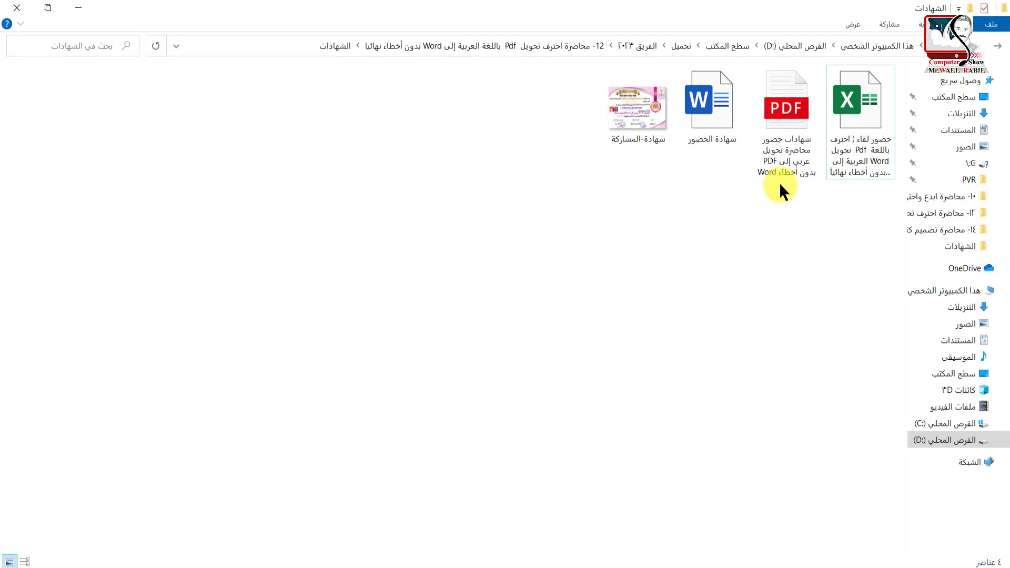
pyautogui.click(790, 157)
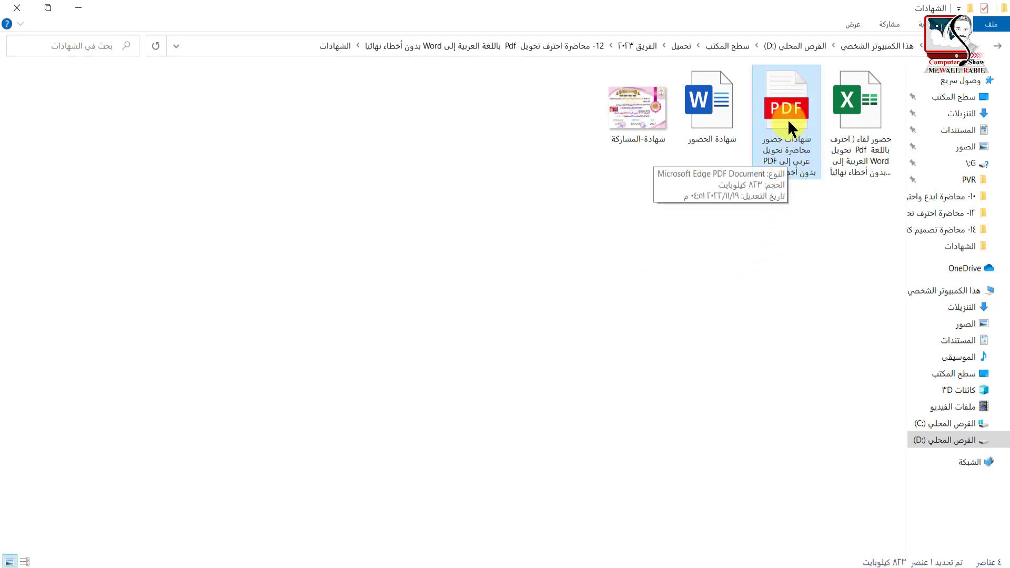
pyautogui.doubleClick(787, 119)
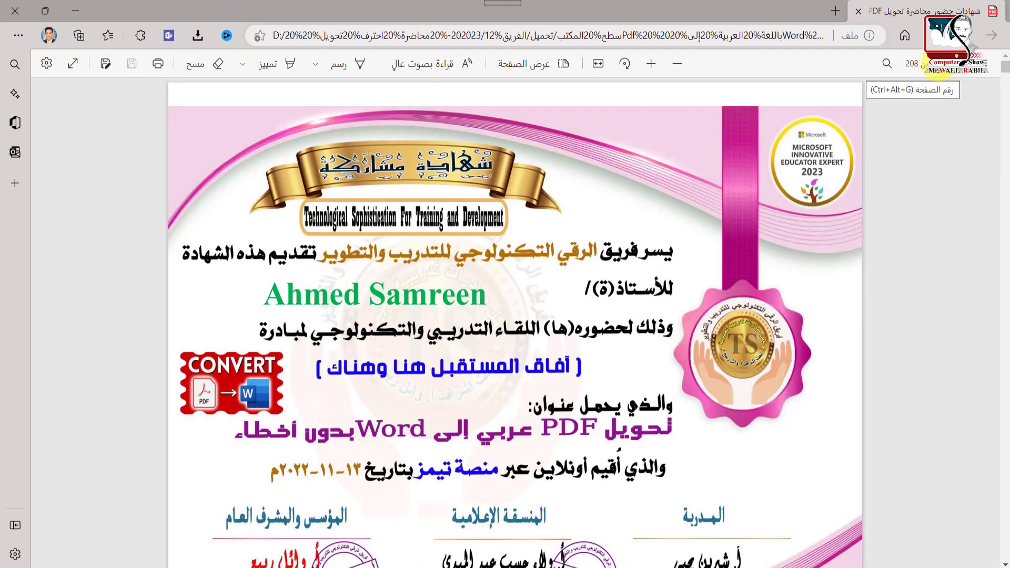
# Step: Look through the first certificates in the PDF to check the merged names, and close the viewer
pyautogui.scroll(-10, 673, 384)
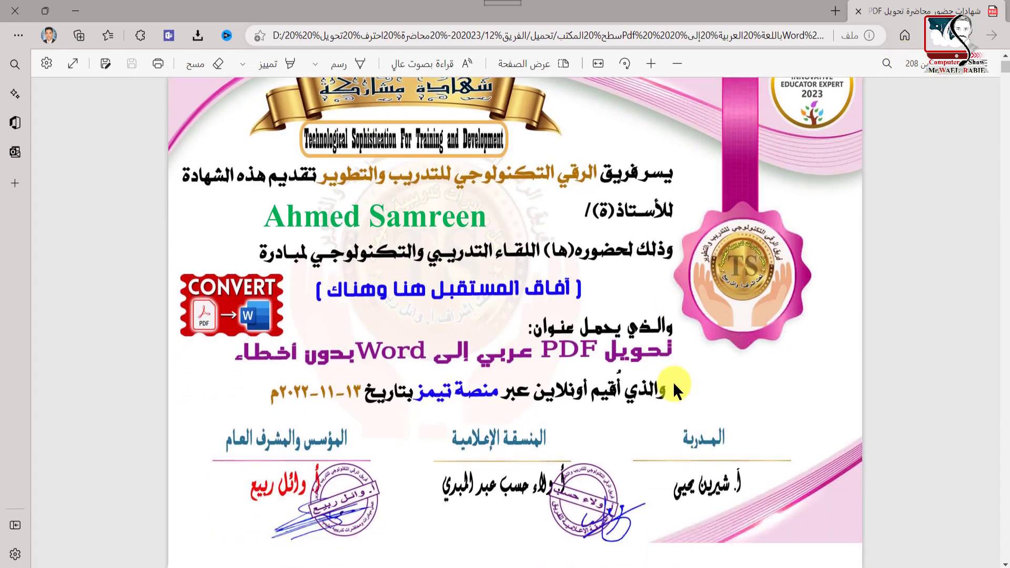
pyautogui.scroll(-20, 673, 381)
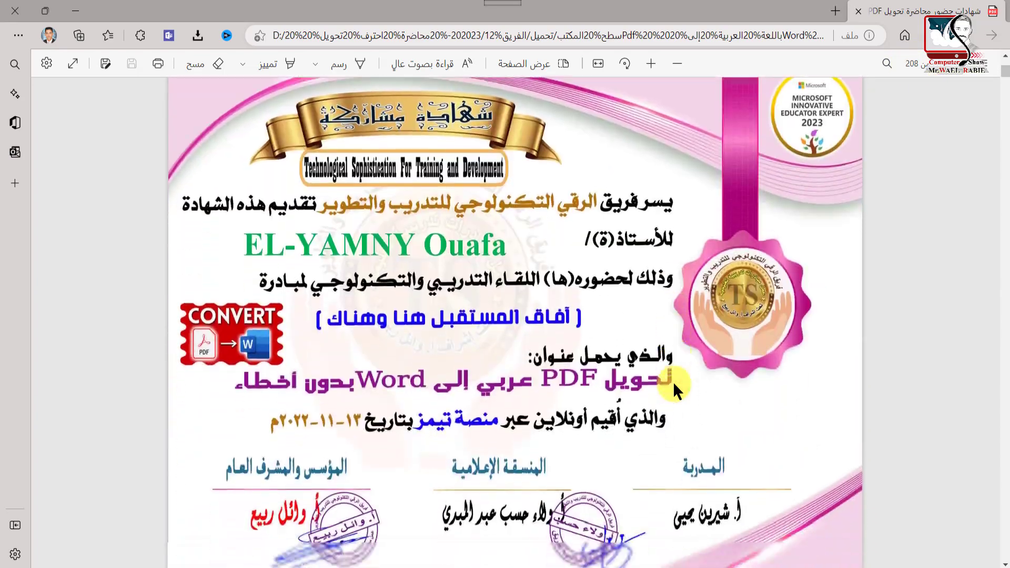
pyautogui.scroll(-20, 673, 380)
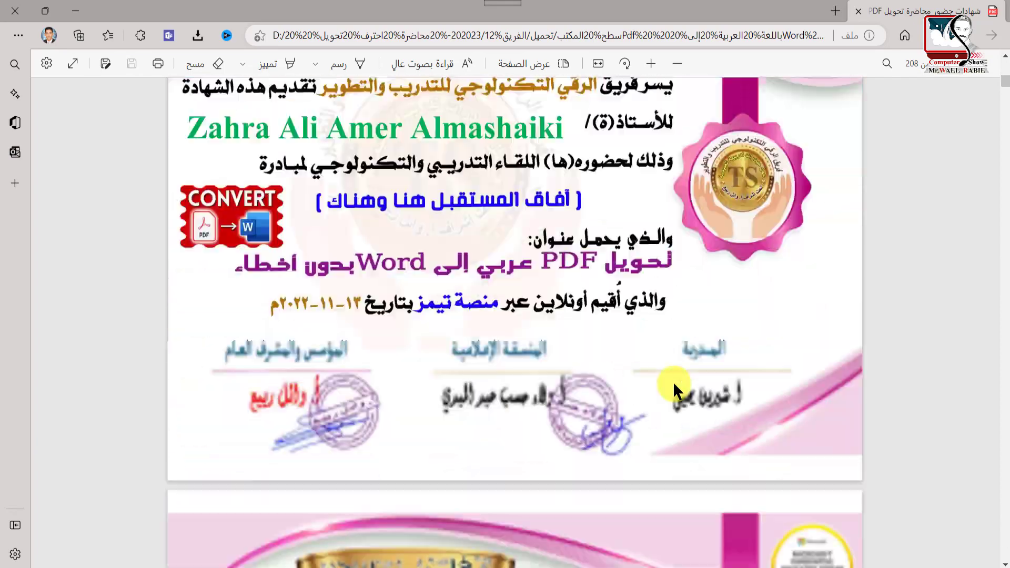
pyautogui.scroll(-20, 673, 381)
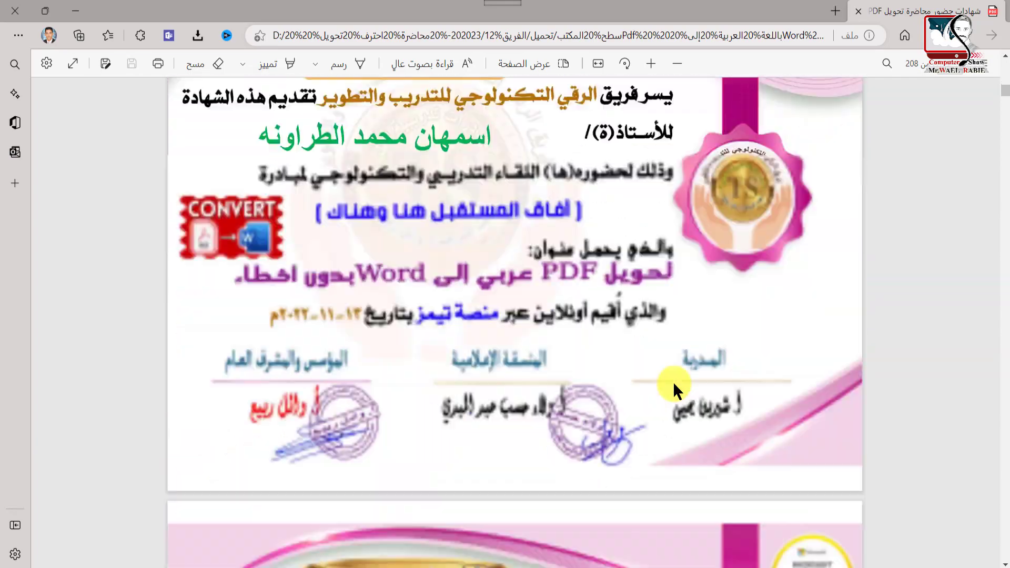
pyautogui.scroll(-10, 673, 381)
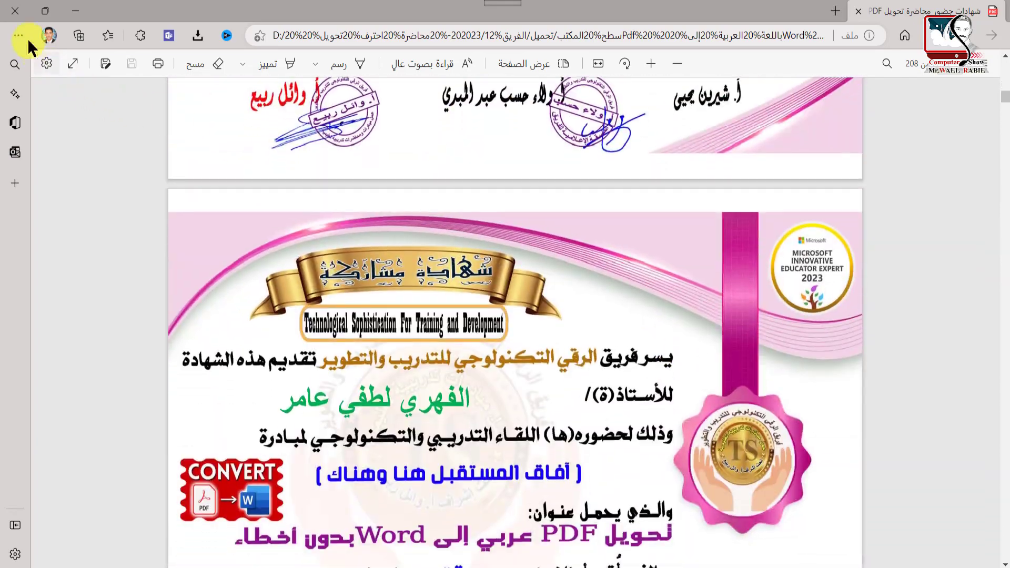
pyautogui.click(15, 11)
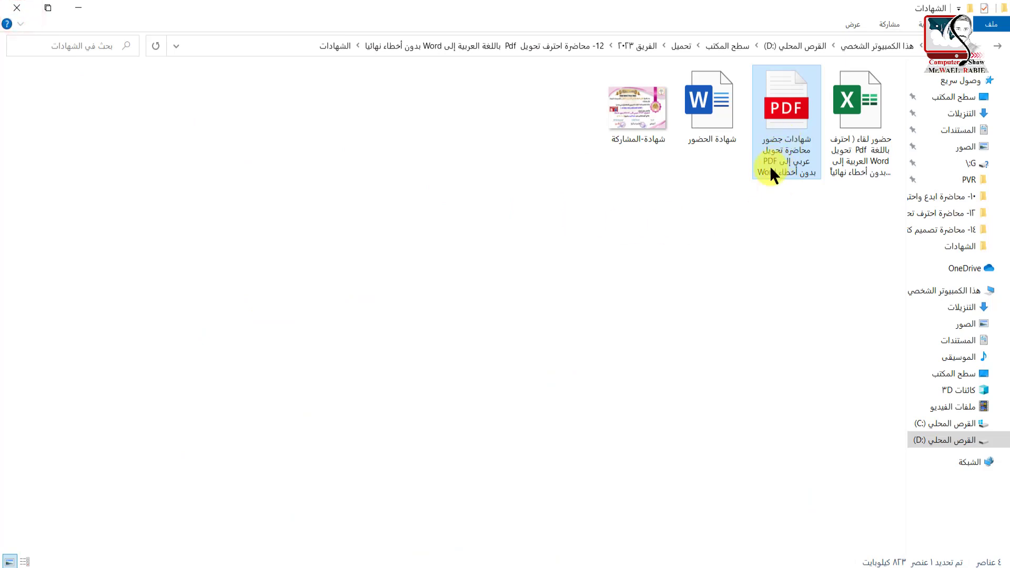